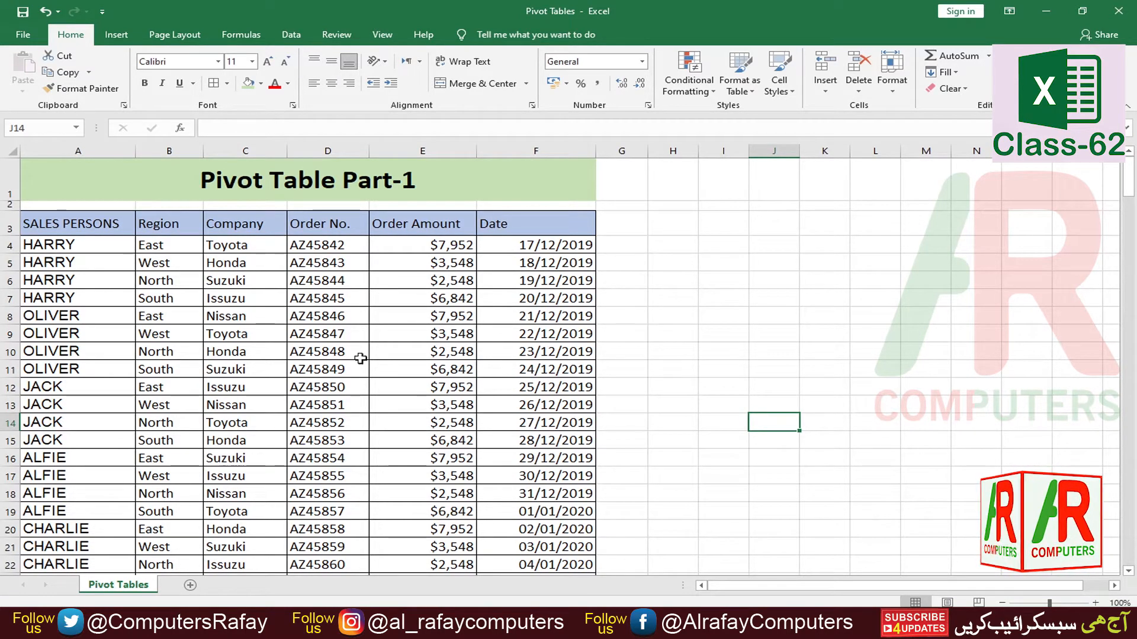
Step: Start creating a PivotTable from the sales data and check its source range A3:F231
{"action": "left_click", "coordinate": [353, 387]}
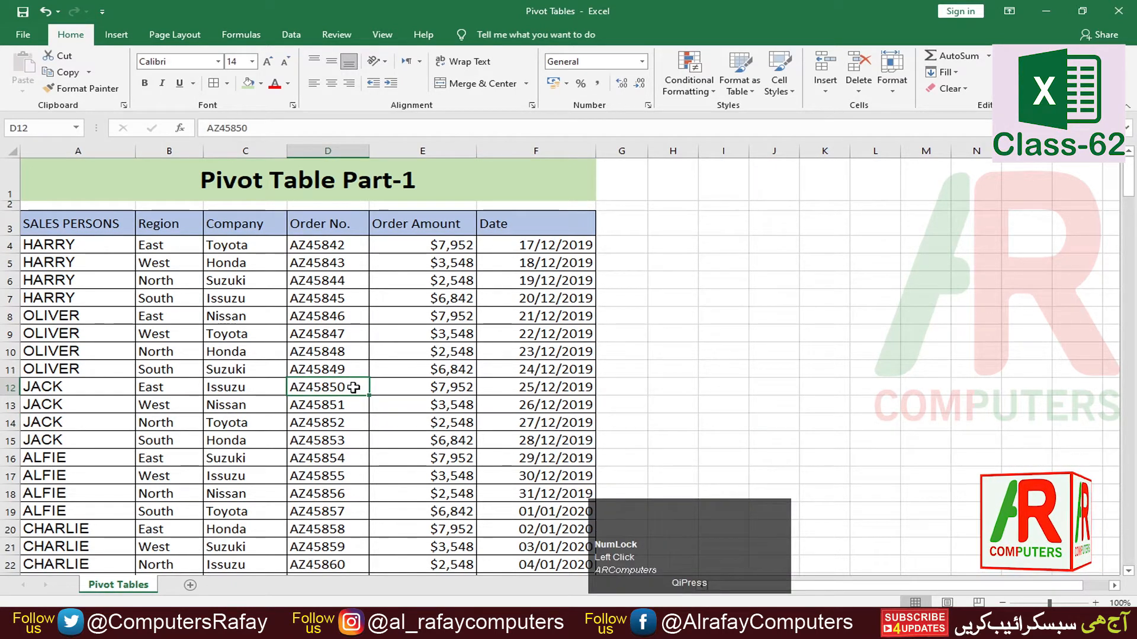
{"action": "left_click", "coordinate": [114, 36]}
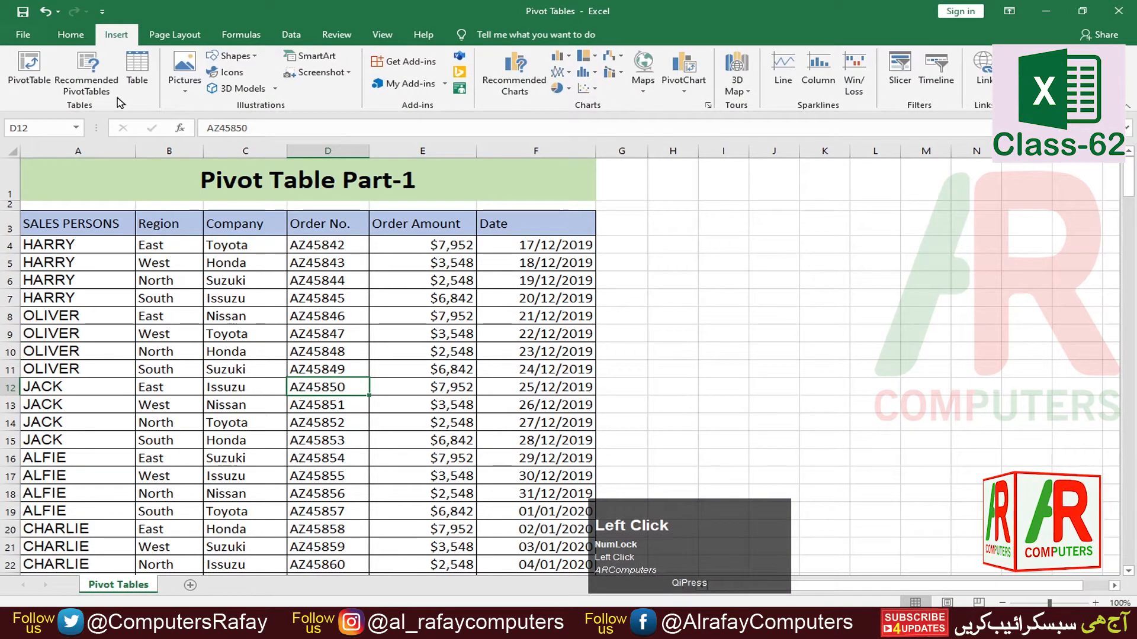
{"action": "left_click", "coordinate": [29, 71]}
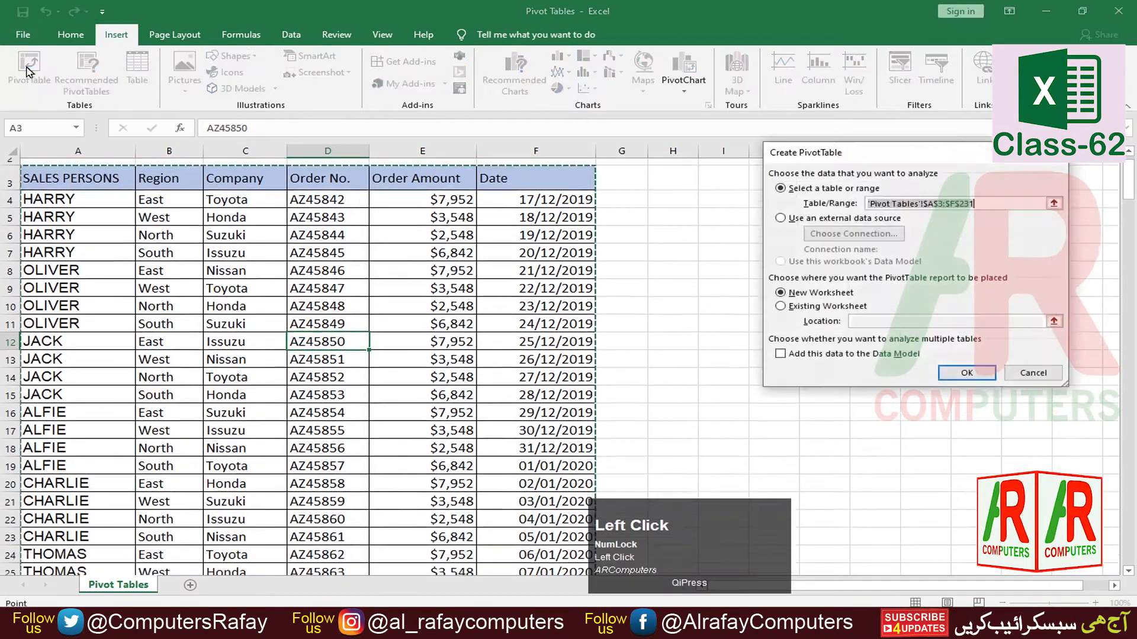
{"action": "left_click_drag", "start_coordinate": [877, 154], "coordinate": [731, 172]}
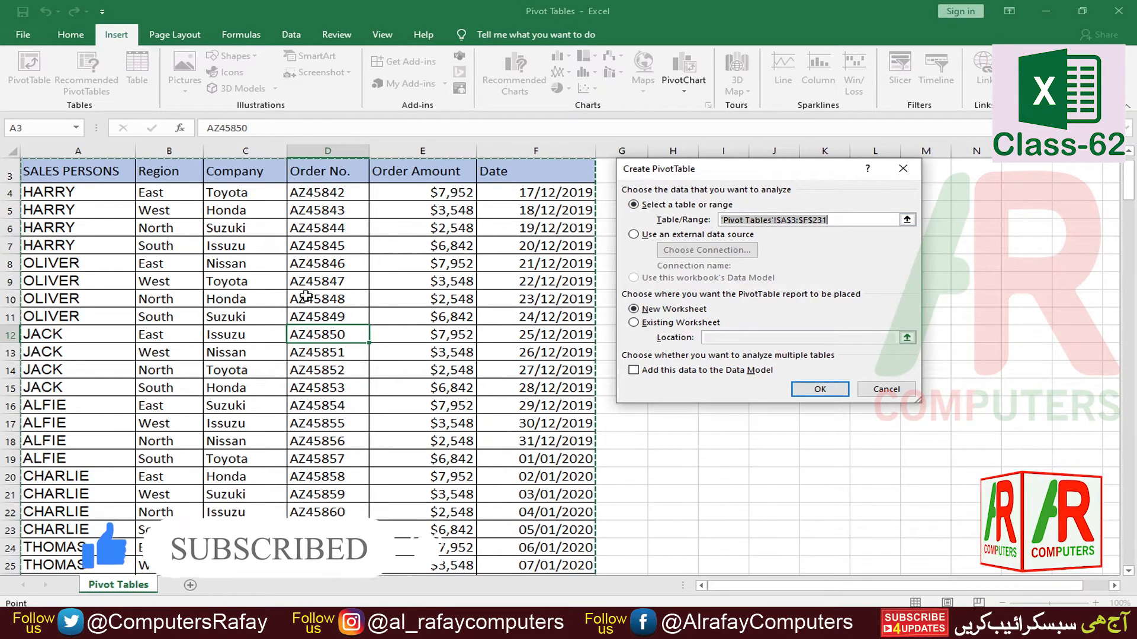
{"action": "scroll", "coordinate": [297, 360], "scroll_direction": "down", "scroll_amount": 15}
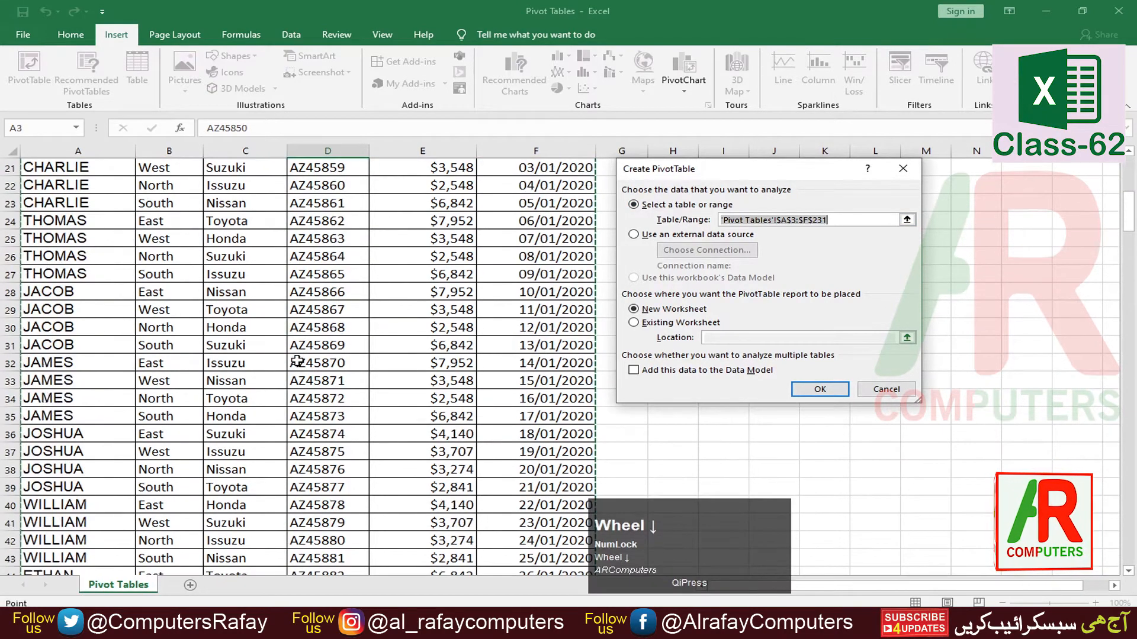
{"action": "scroll", "coordinate": [299, 356], "scroll_direction": "up", "scroll_amount": 10}
{"action": "scroll", "coordinate": [300, 351], "scroll_direction": "up", "scroll_amount": 6}
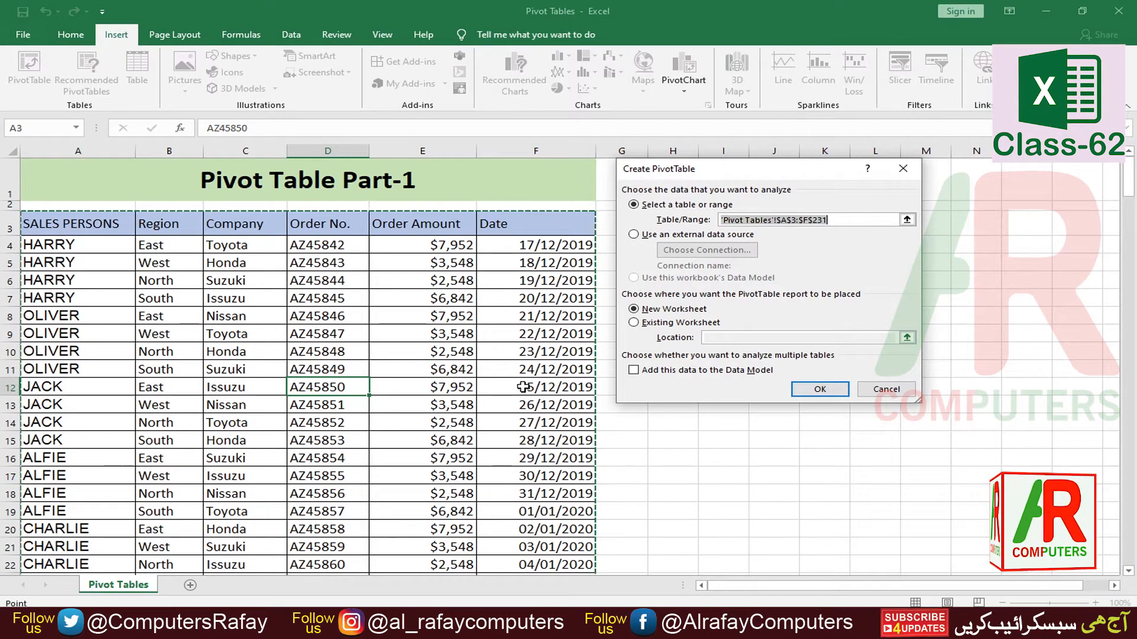
{"action": "left_click", "coordinate": [863, 219]}
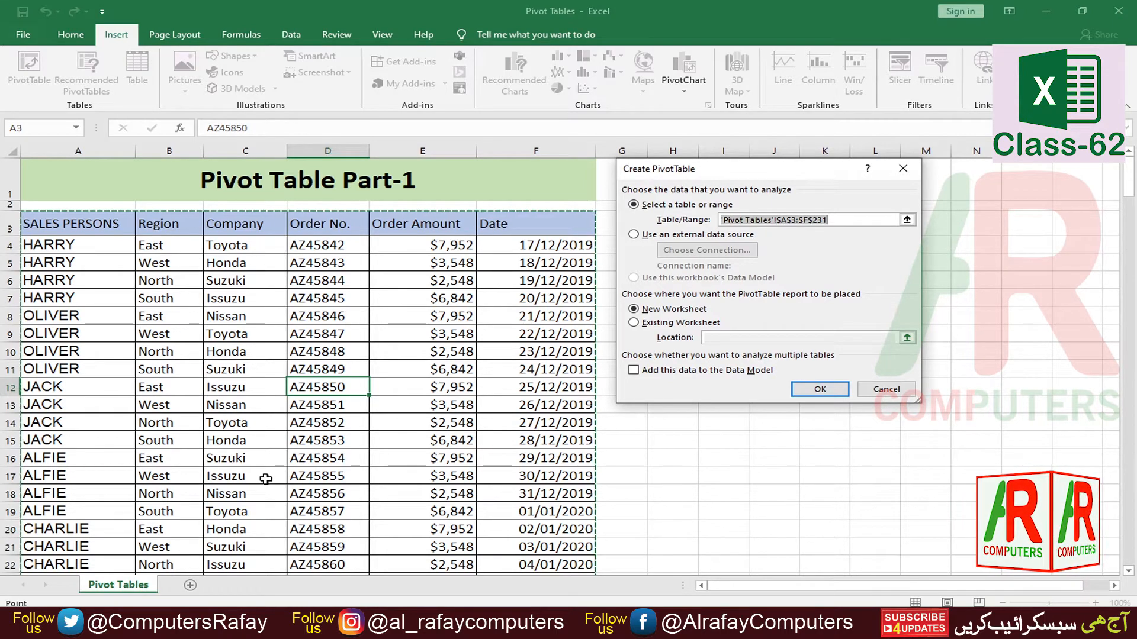
Step: Place the PivotTable report on the existing worksheet at cell H3 and create it
{"action": "left_click", "coordinate": [633, 322]}
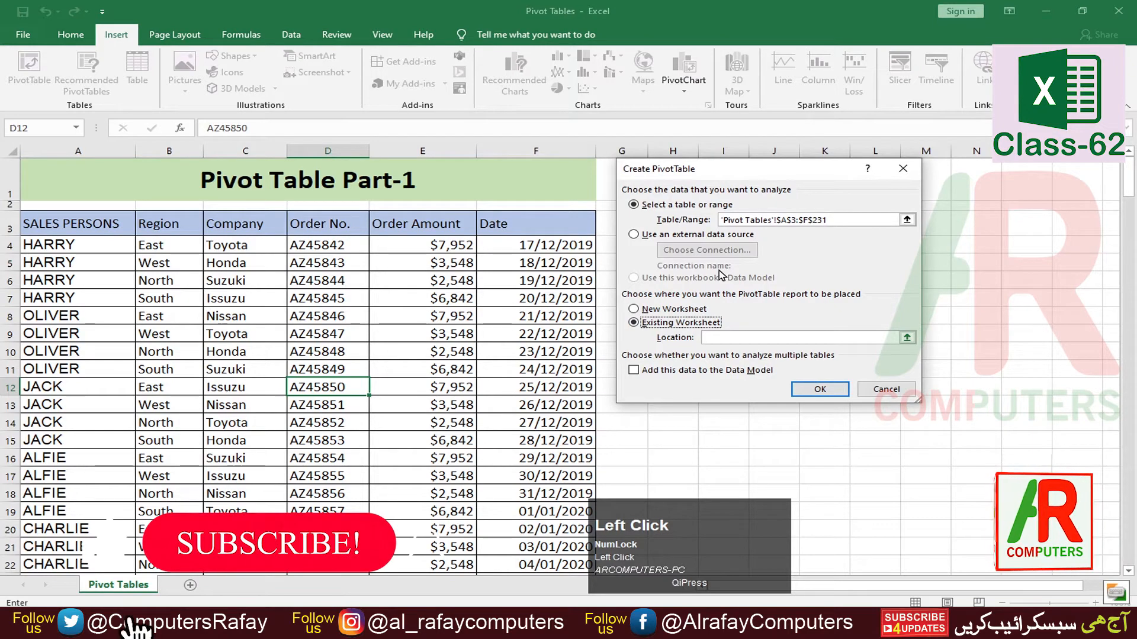
{"action": "left_click_drag", "start_coordinate": [744, 173], "coordinate": [954, 177]}
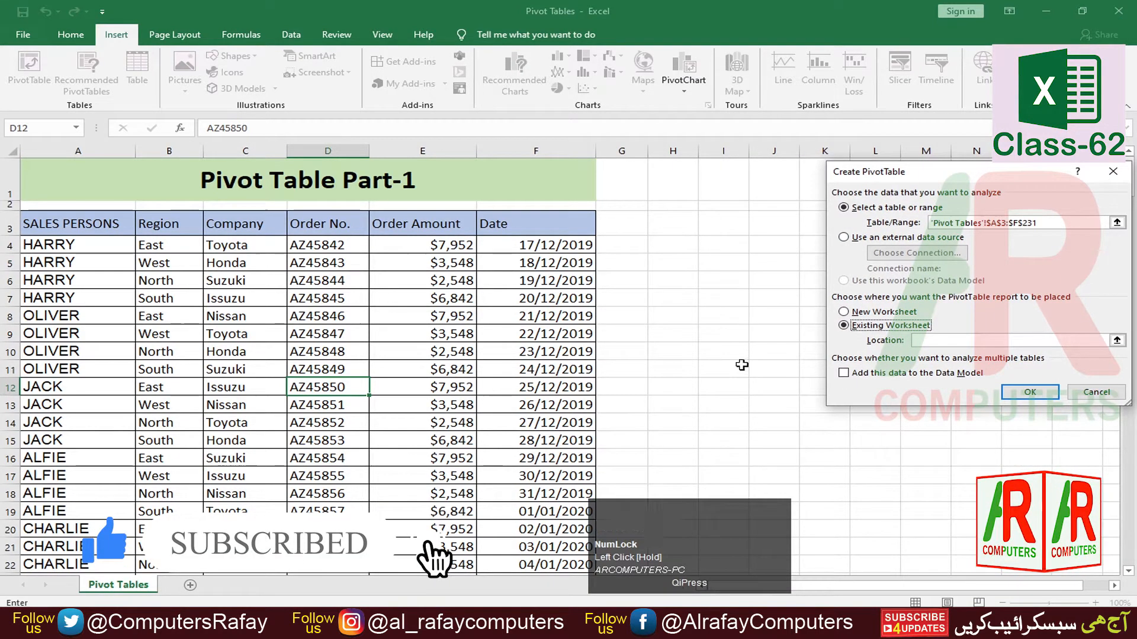
{"action": "left_click", "coordinate": [957, 340]}
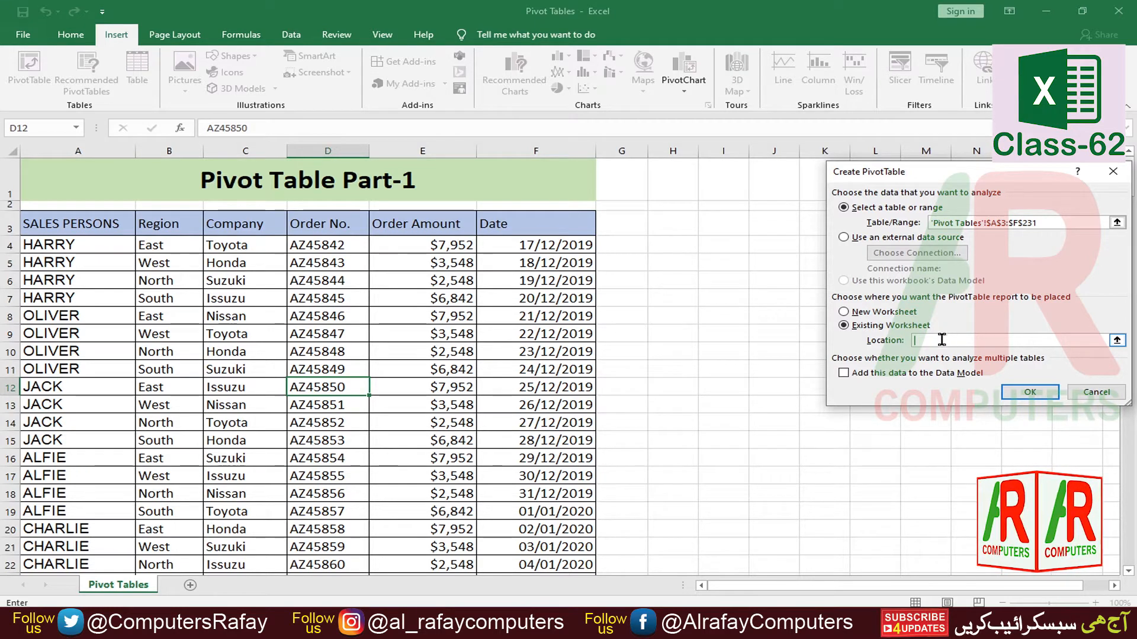
{"action": "left_click", "coordinate": [679, 227]}
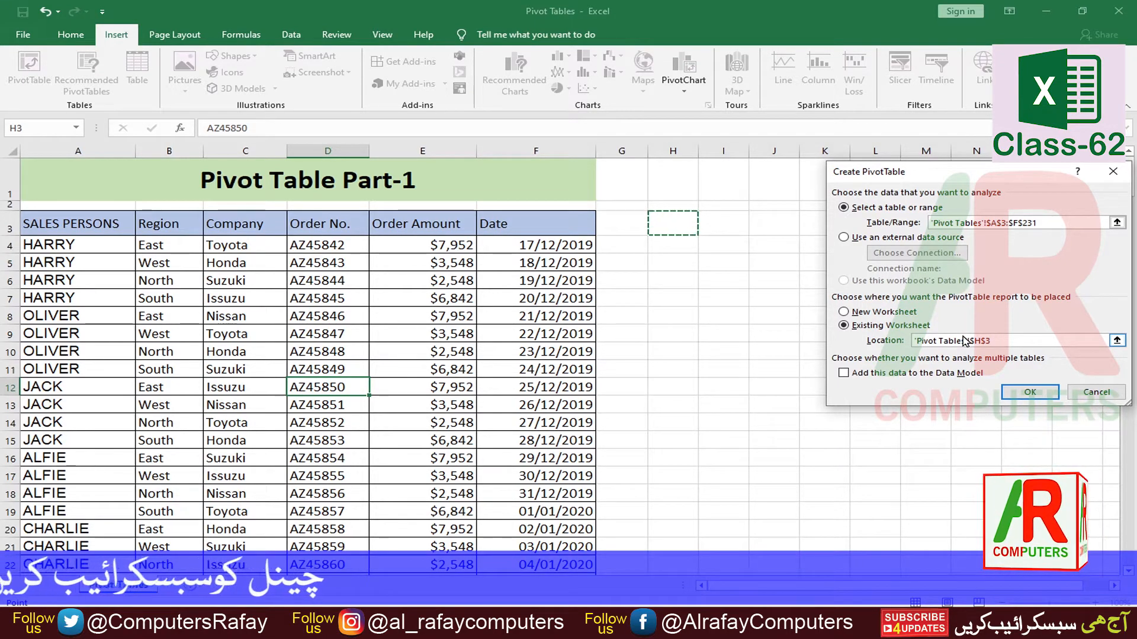
{"action": "left_click", "coordinate": [1028, 394]}
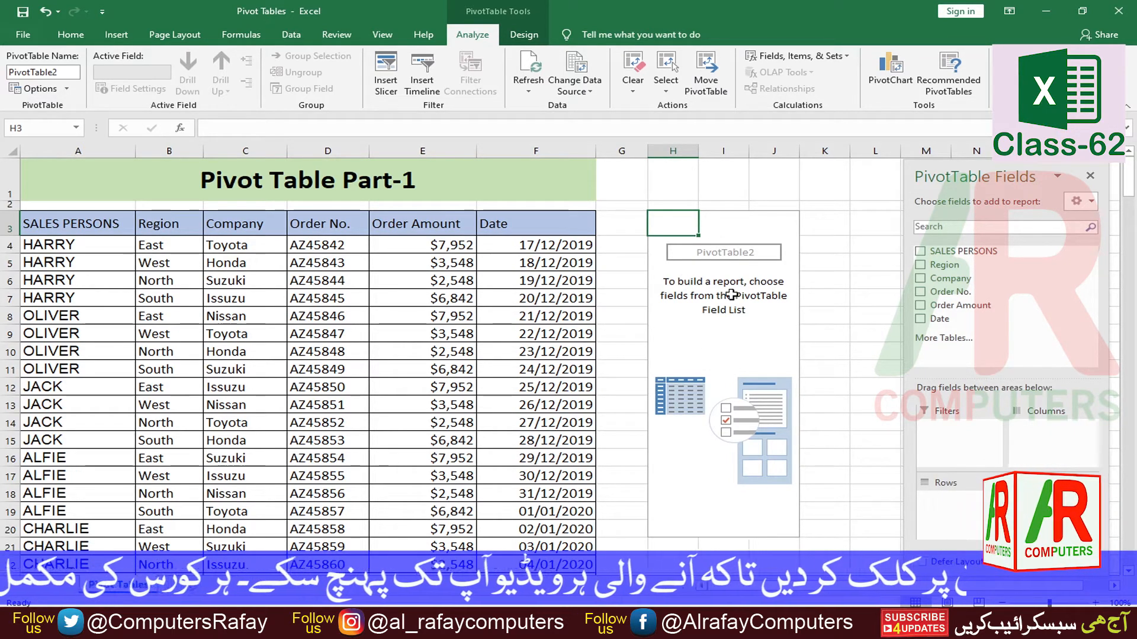
Step: Shift the PivotTable Fields pane slightly inward over the worksheet, keeping the empty PivotTable in view
{"action": "left_click", "coordinate": [728, 225]}
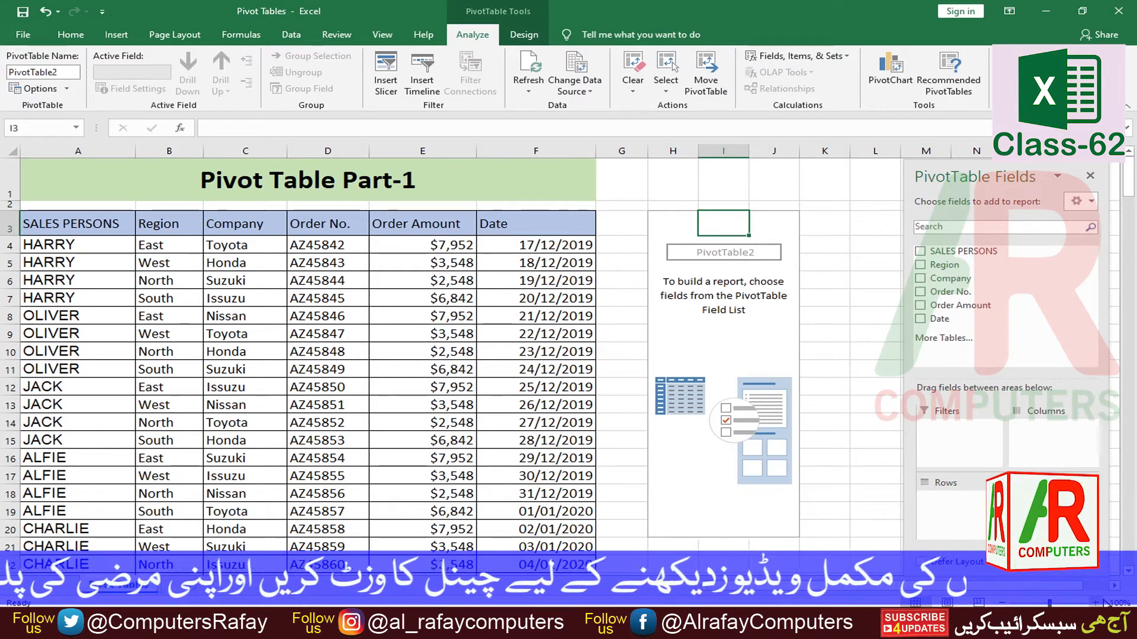
{"action": "left_click_drag", "start_coordinate": [1067, 585], "coordinate": [1093, 586]}
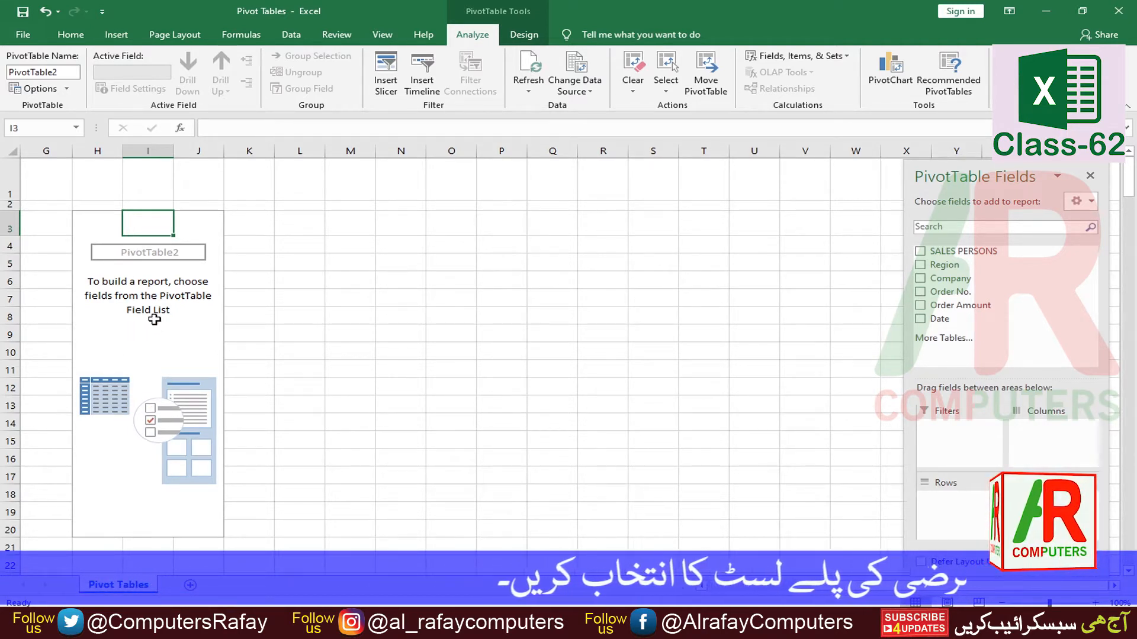
{"action": "left_click", "coordinate": [984, 172]}
{"action": "left_click_drag", "start_coordinate": [984, 171], "coordinate": [941, 171]}
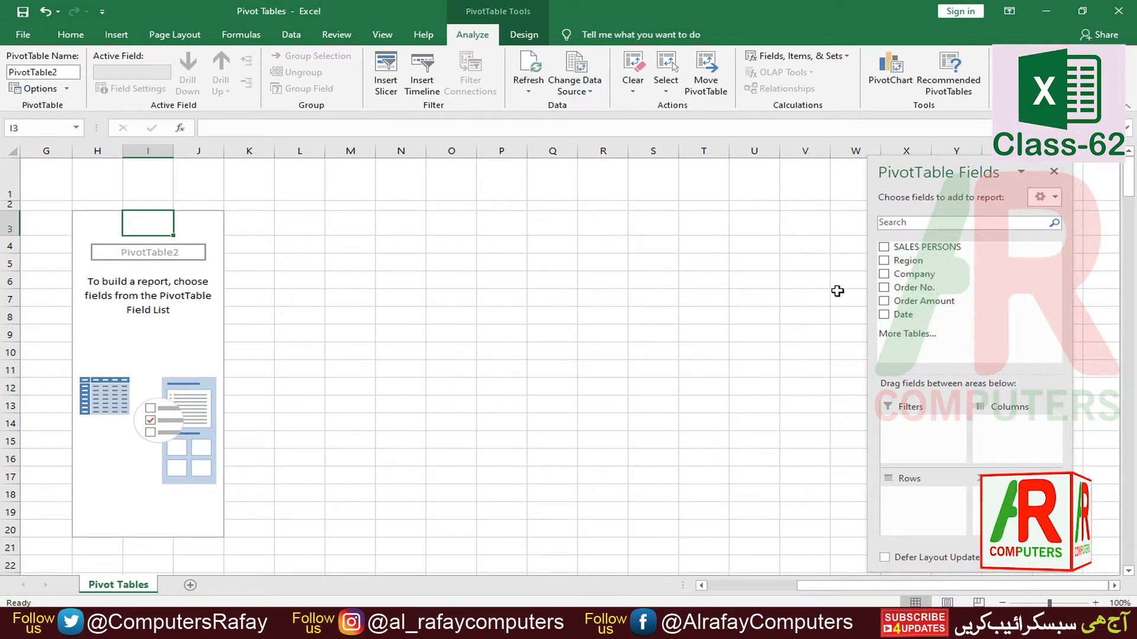
{"action": "left_click_drag", "start_coordinate": [836, 588], "coordinate": [745, 587]}
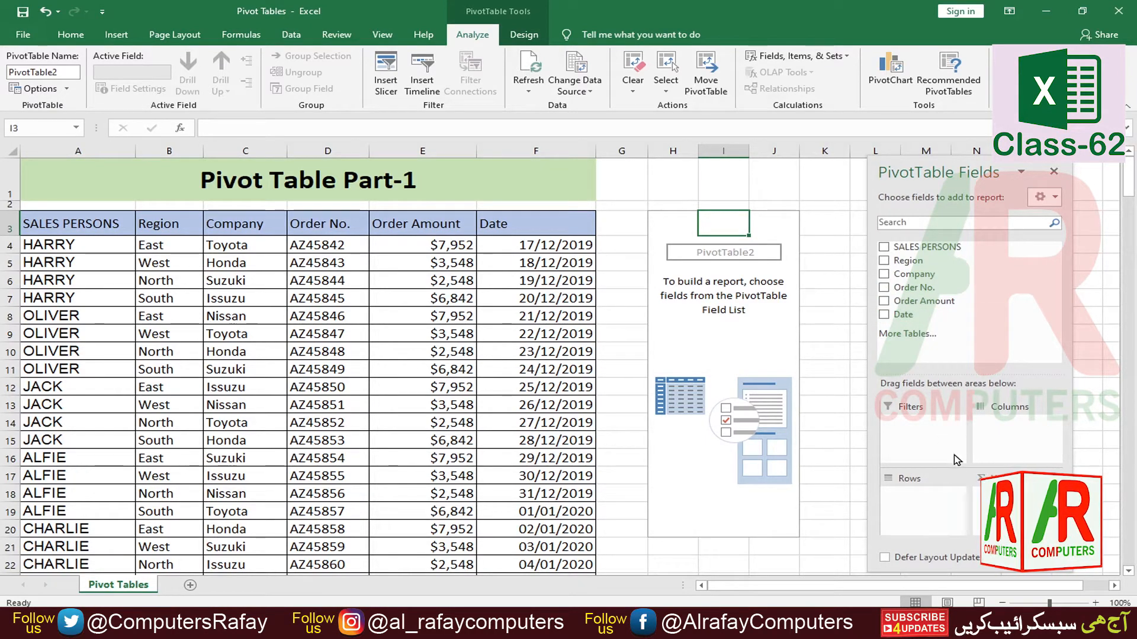
{"action": "left_click", "coordinate": [1113, 585]}
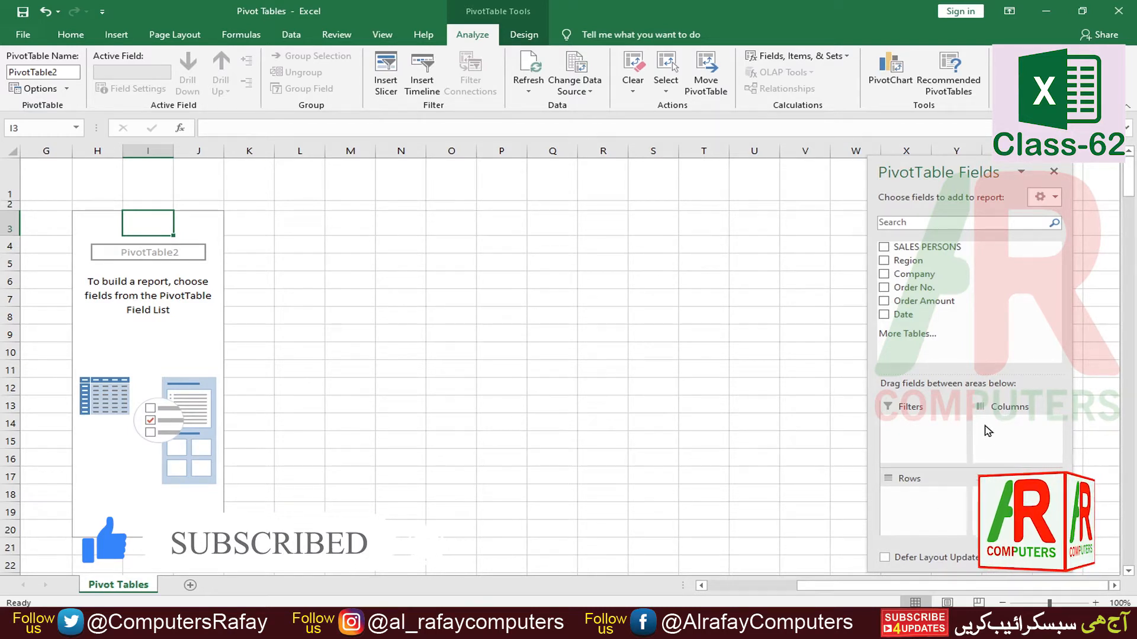
Step: Build the PivotTable with SALES PERSONS as rows, Company as columns and Order Amount as summed values
{"action": "left_click", "coordinate": [884, 247]}
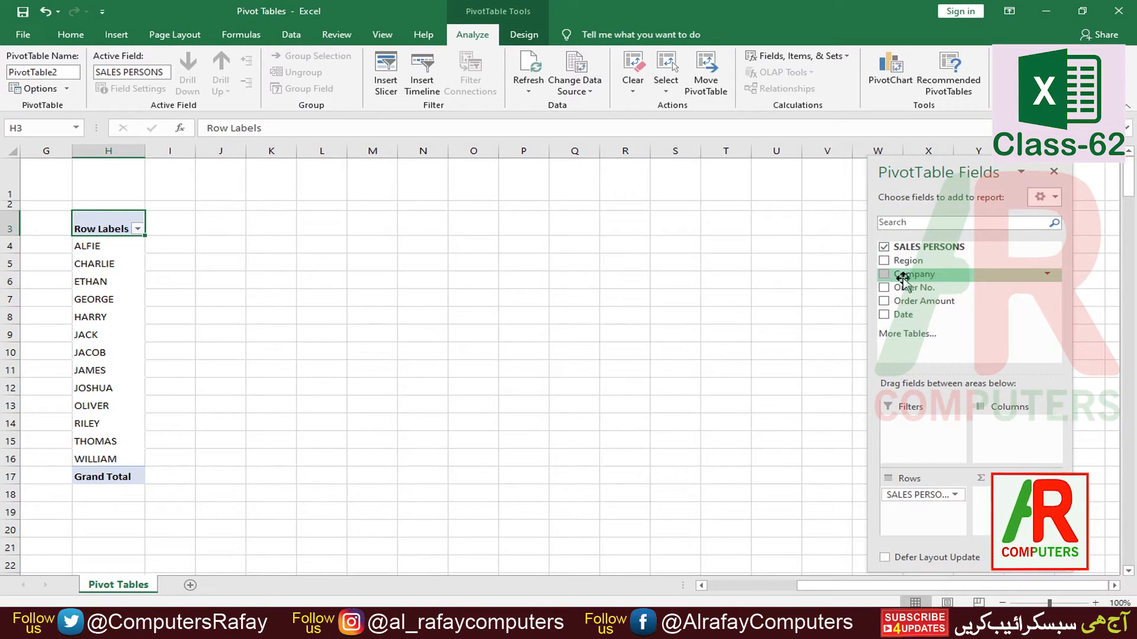
{"action": "left_click_drag", "start_coordinate": [884, 280], "coordinate": [1019, 432]}
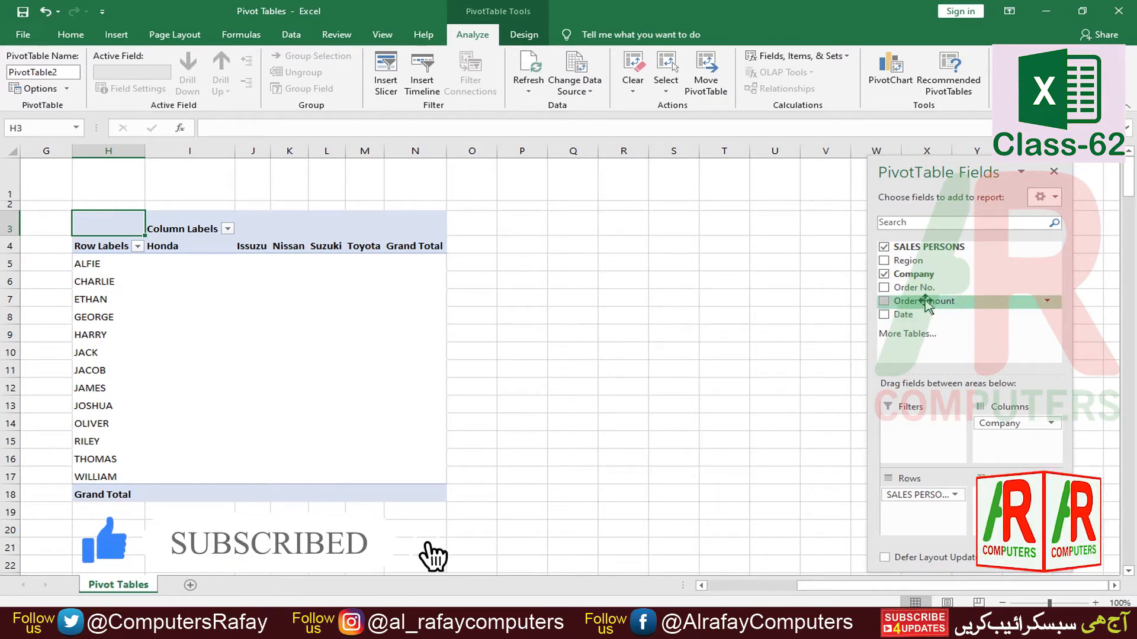
{"action": "left_click_drag", "start_coordinate": [939, 303], "coordinate": [979, 491]}
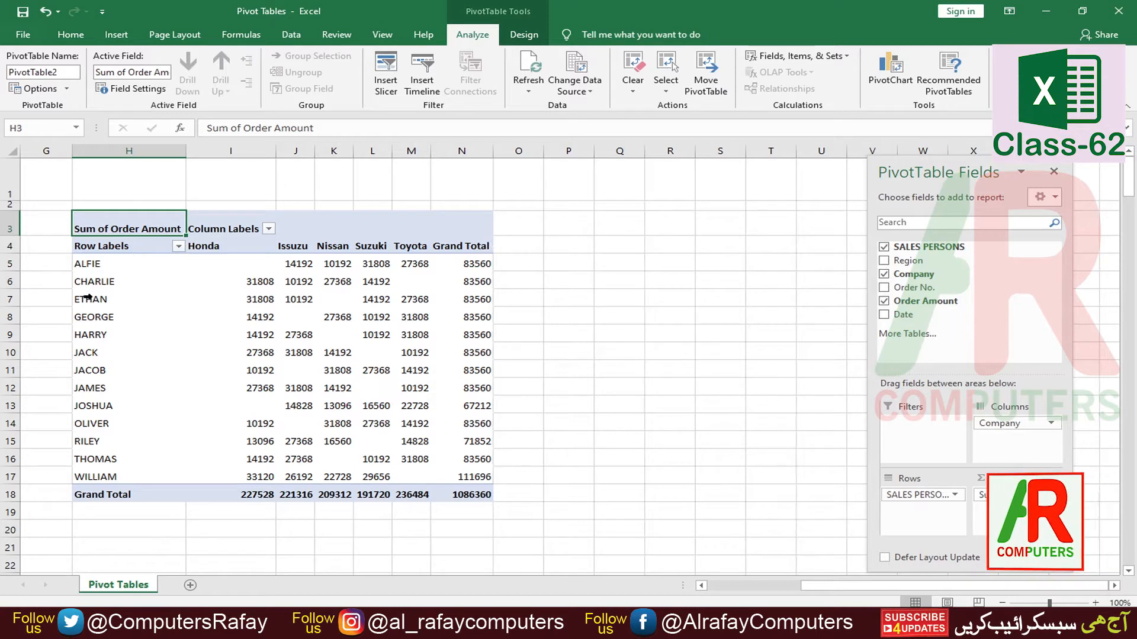
{"action": "left_click", "coordinate": [92, 266]}
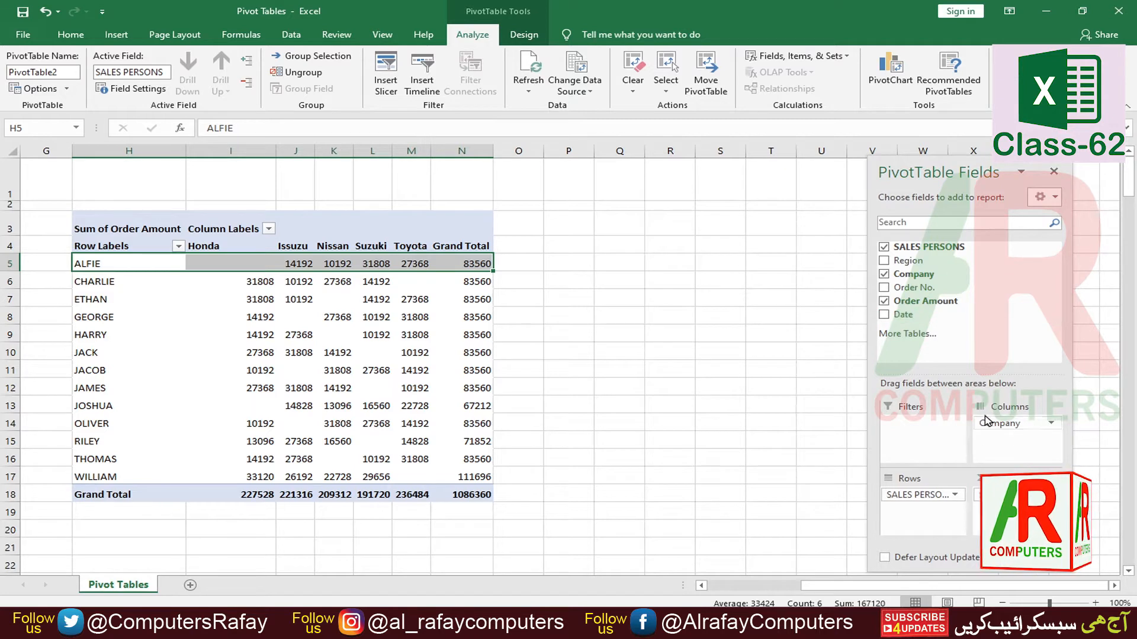
Step: Swap the PivotTable layout by removing both label fields, then placing SALES PERSONS in columns and Company in rows
{"action": "left_click", "coordinate": [884, 275]}
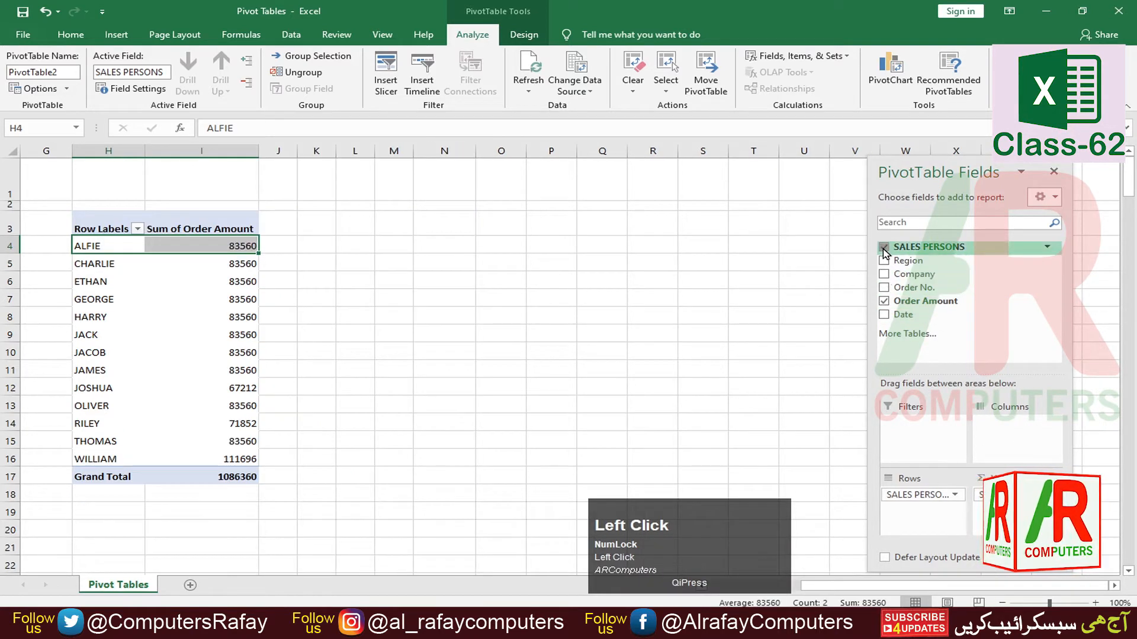
{"action": "left_click", "coordinate": [883, 248]}
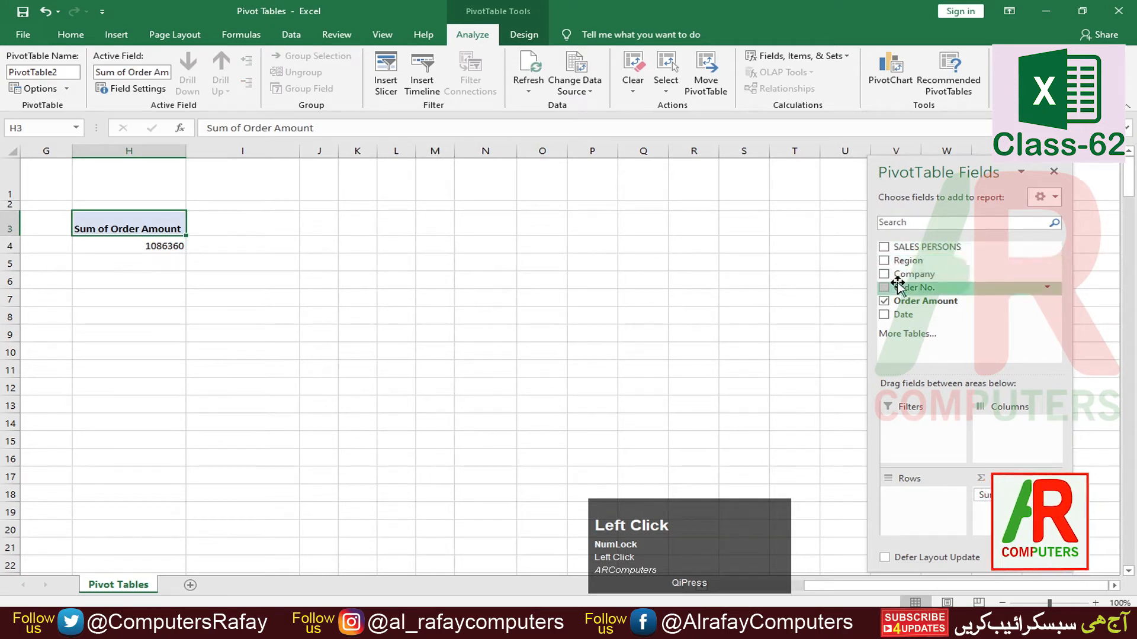
{"action": "left_click_drag", "start_coordinate": [923, 248], "coordinate": [1018, 440]}
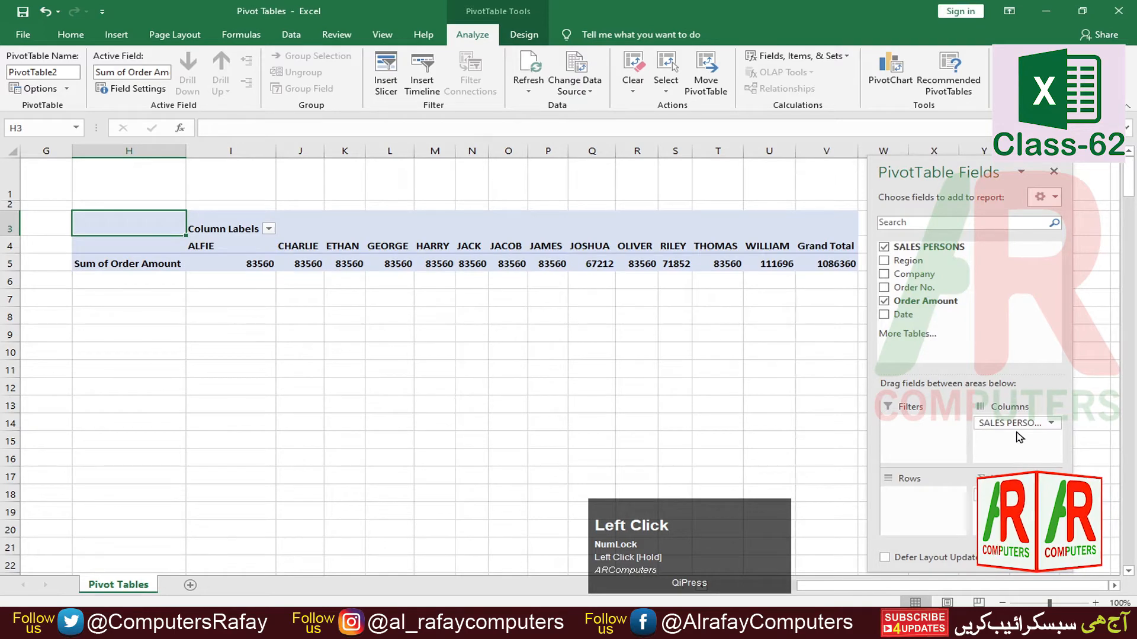
{"action": "left_click_drag", "start_coordinate": [913, 274], "coordinate": [917, 500]}
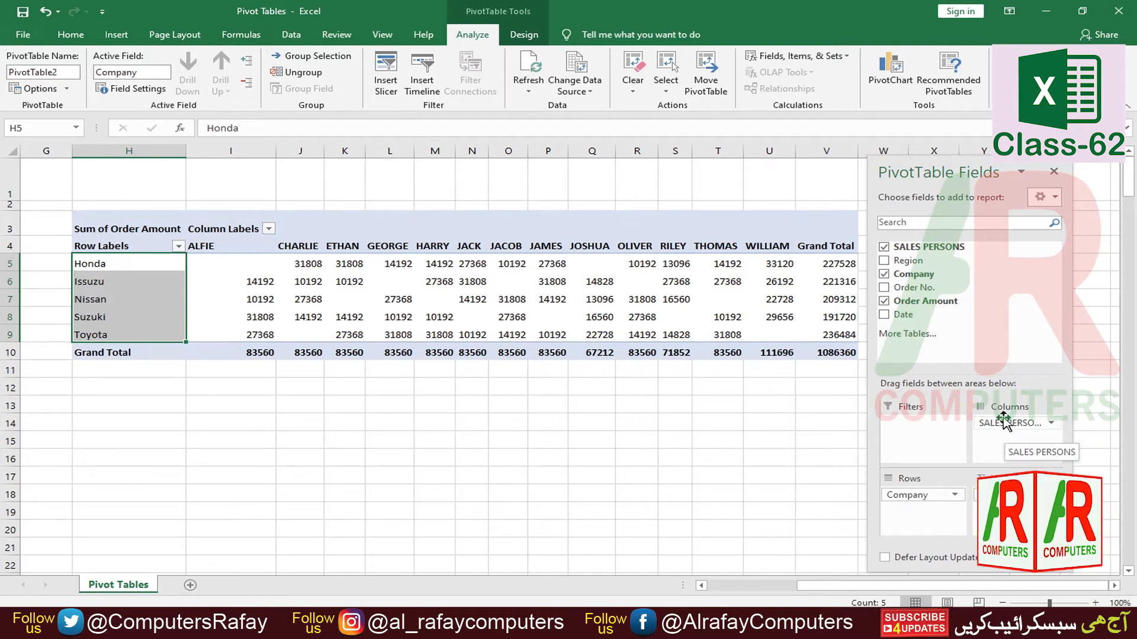
Step: Move SALES PERSONS from the columns to the rows beneath Company and review the nested list
{"action": "left_click_drag", "start_coordinate": [1012, 424], "coordinate": [1013, 436]}
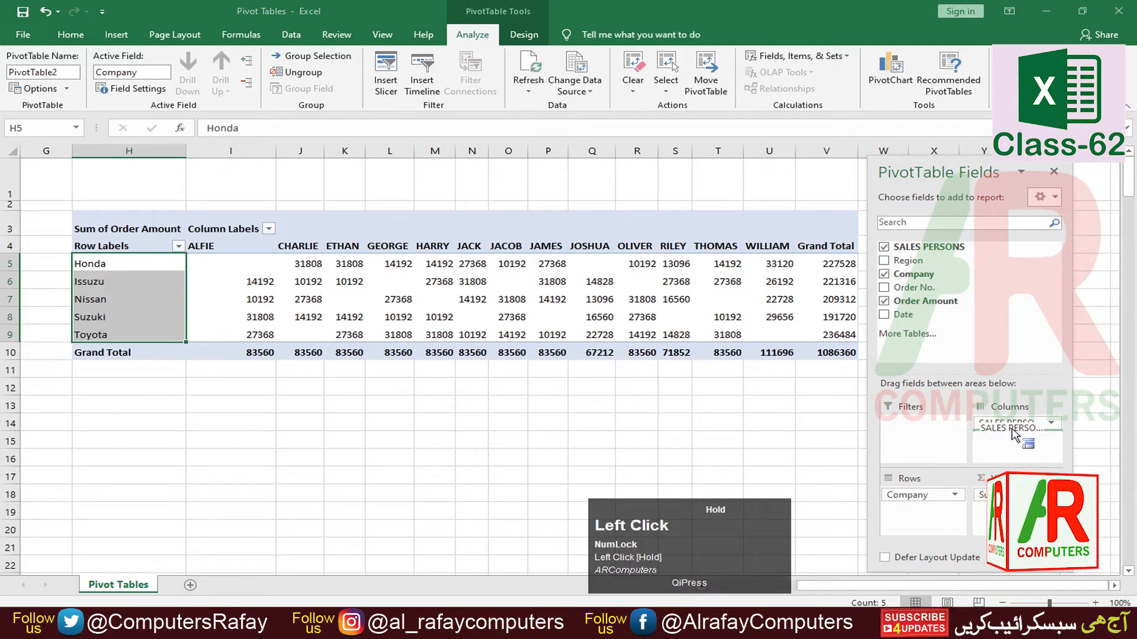
{"action": "left_click_drag", "start_coordinate": [986, 474], "coordinate": [924, 527]}
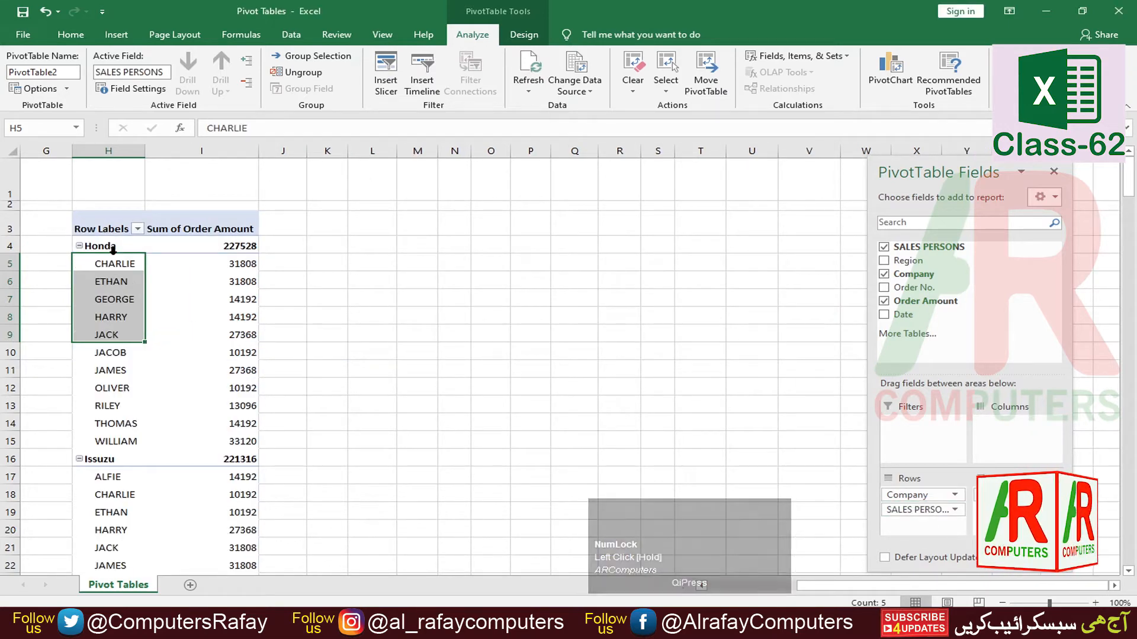
{"action": "scroll", "coordinate": [189, 340], "scroll_direction": "down", "scroll_amount": 14}
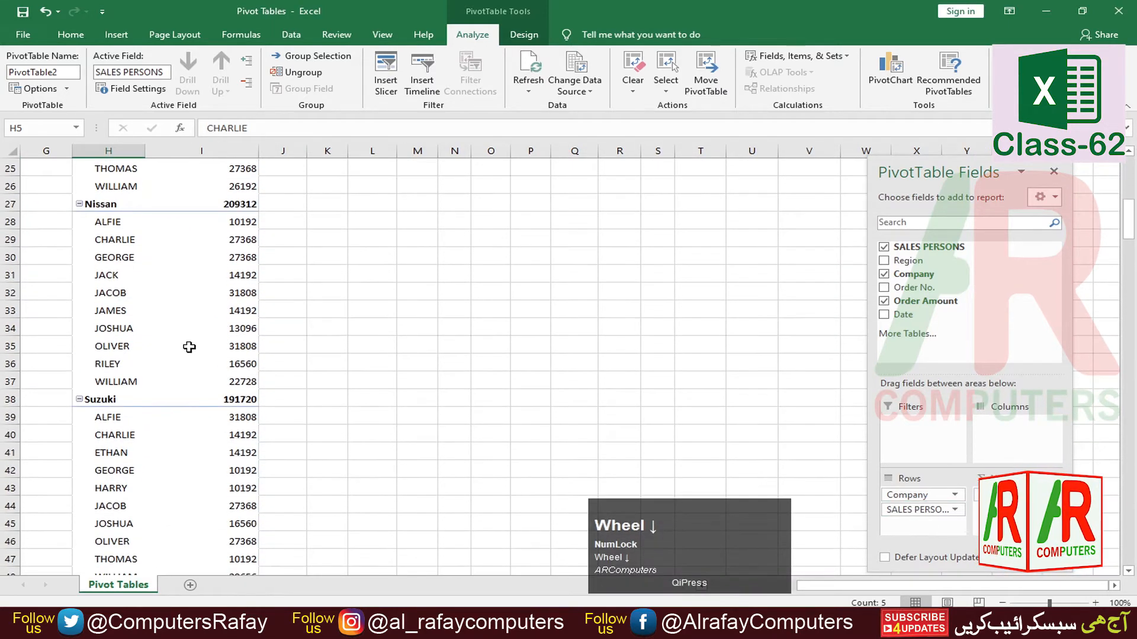
{"action": "scroll", "coordinate": [189, 347], "scroll_direction": "up", "scroll_amount": 6}
{"action": "scroll", "coordinate": [189, 347], "scroll_direction": "up", "scroll_amount": 8}
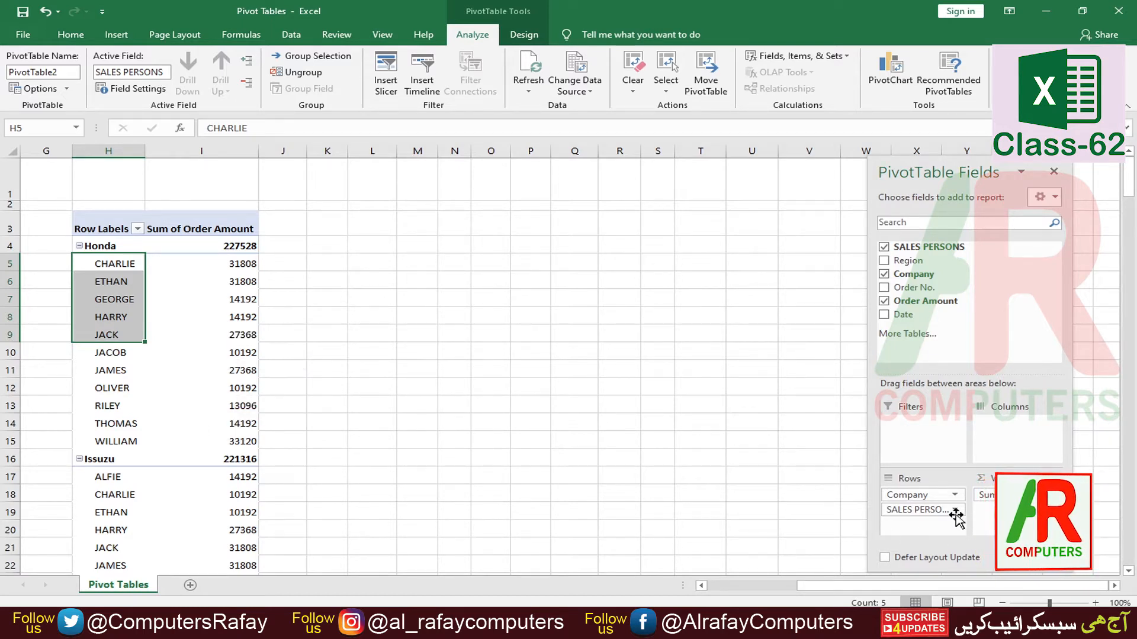
Step: Move the Company field from the rows area back to the columns area
{"action": "left_click_drag", "start_coordinate": [918, 495], "coordinate": [1005, 435]}
{"action": "left_click", "coordinate": [599, 366]}
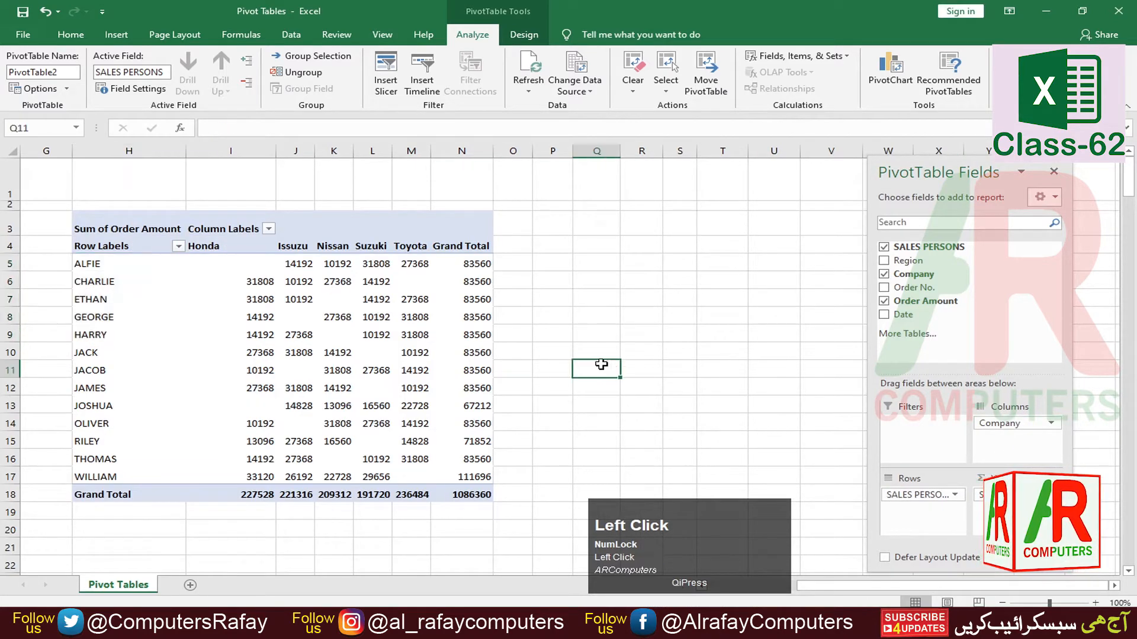
{"action": "key", "text": "Left"}
{"action": "left_click", "coordinate": [283, 382]}
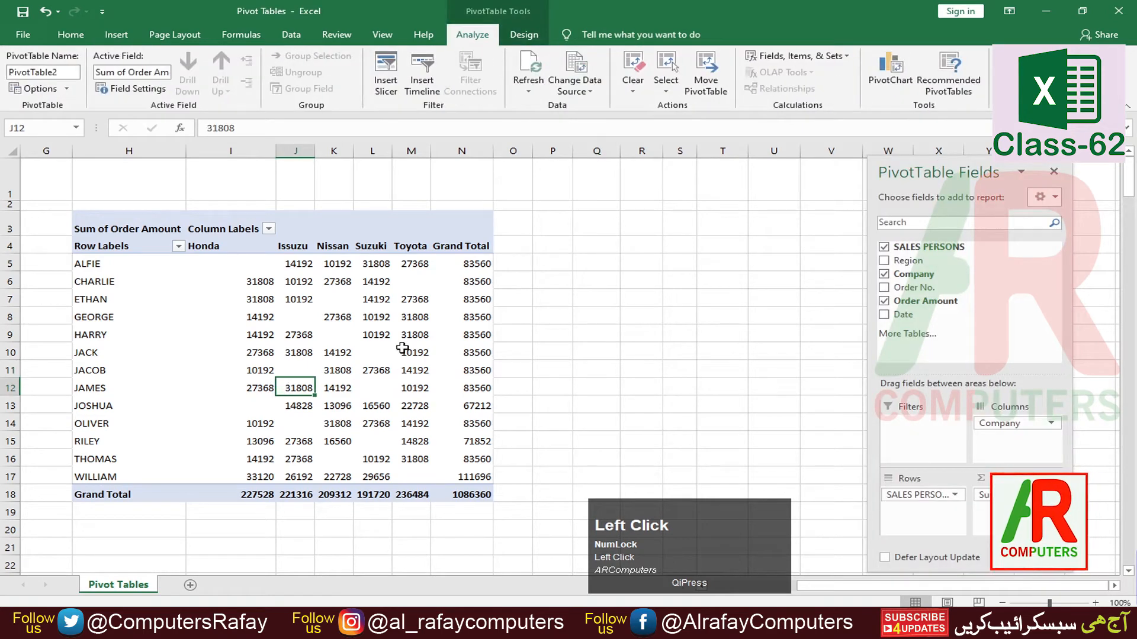
Step: Drill down into the first salesperson's Issuzu order amount to list its source records on a new sheet
{"action": "left_click", "coordinate": [85, 265]}
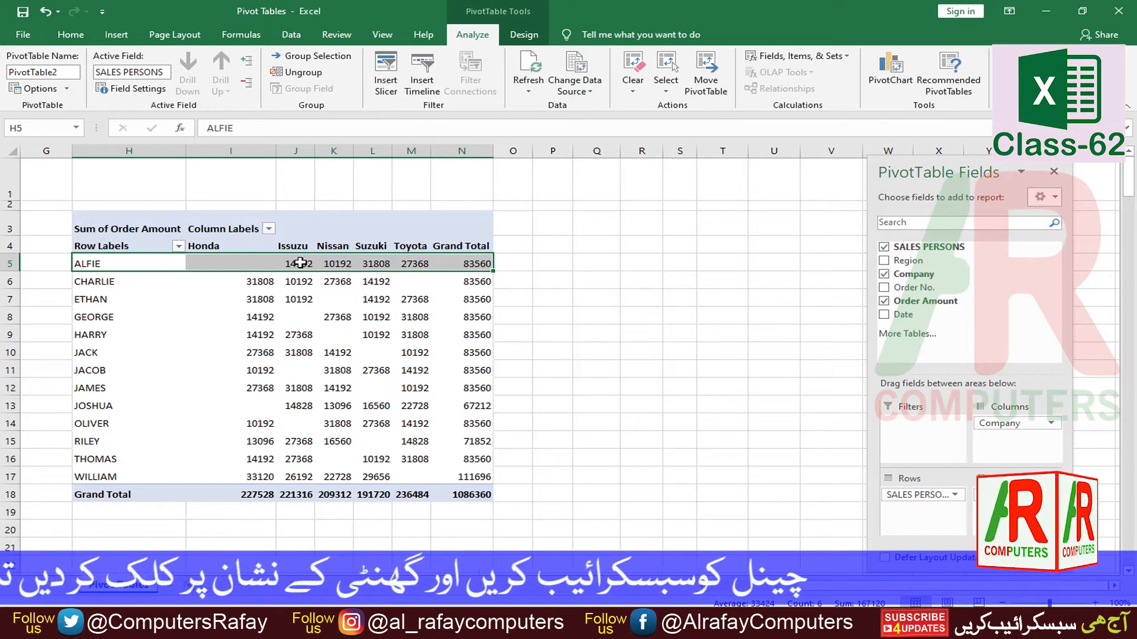
{"action": "mouse_move", "coordinate": [300, 262]}
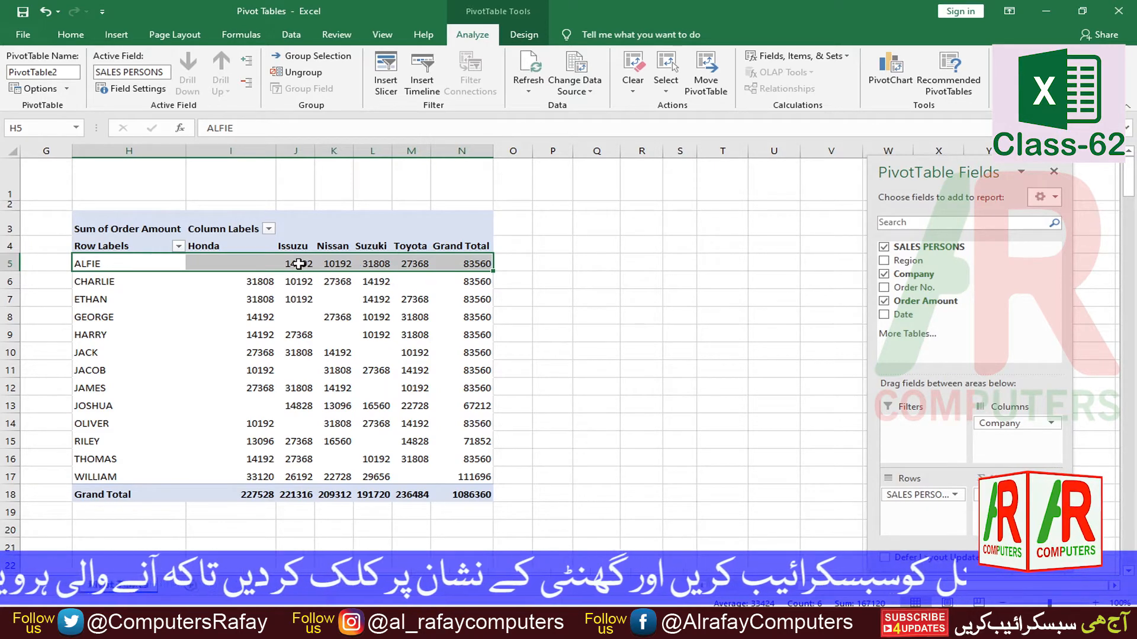
{"action": "left_click", "coordinate": [295, 266]}
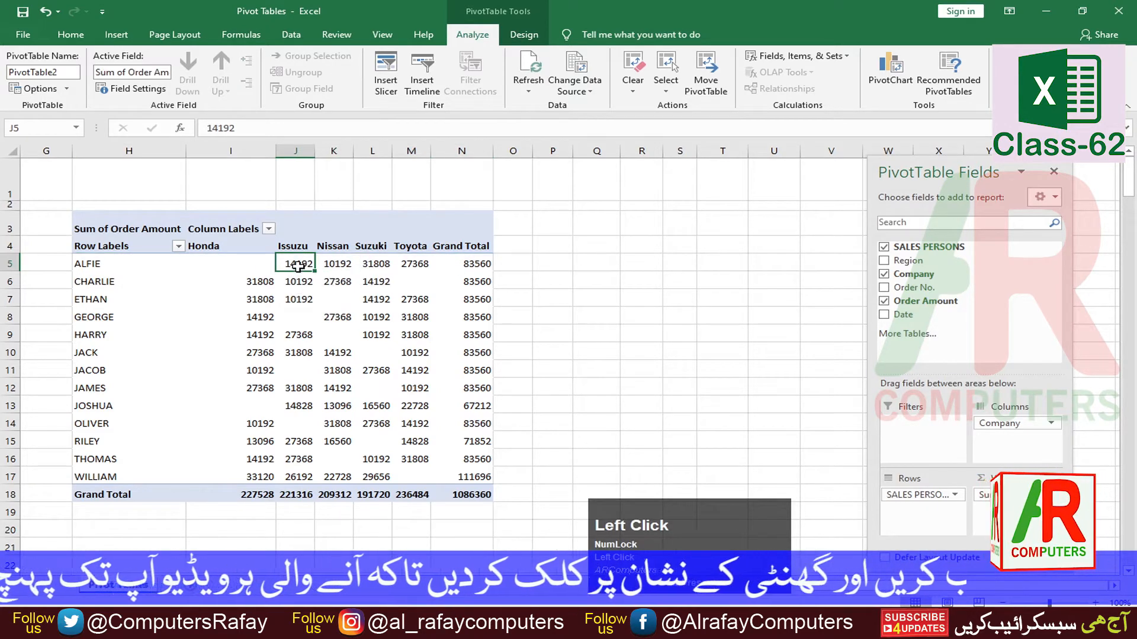
{"action": "double_click", "coordinate": [298, 266]}
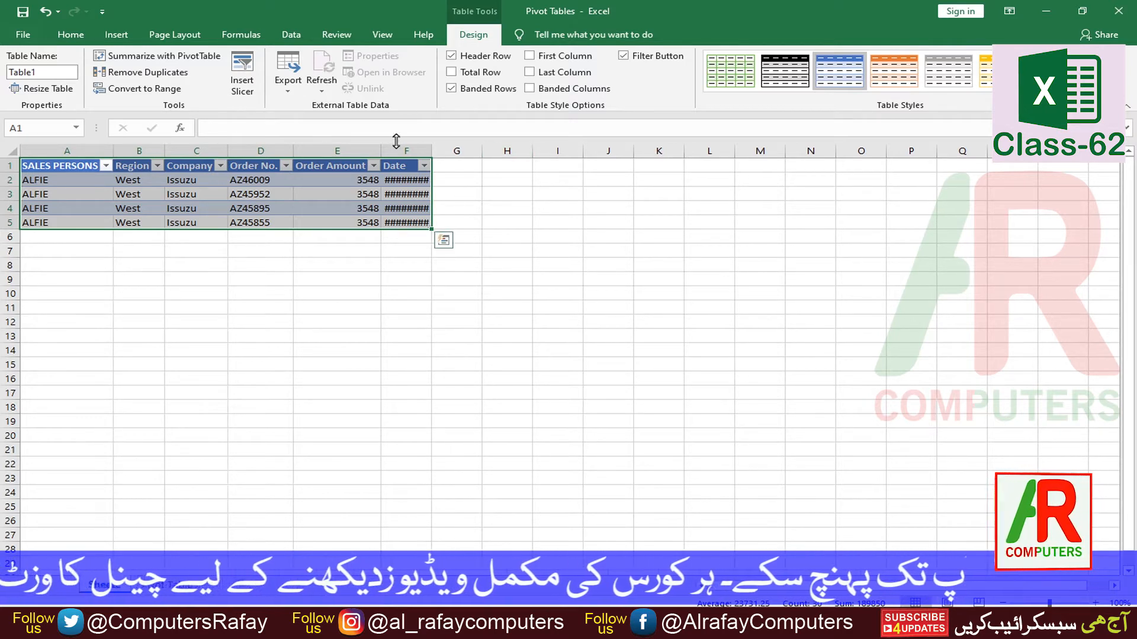
Step: Fit the Date column to its contents and add a total row to the detail table that sums Order Amount
{"action": "double_click", "coordinate": [432, 153]}
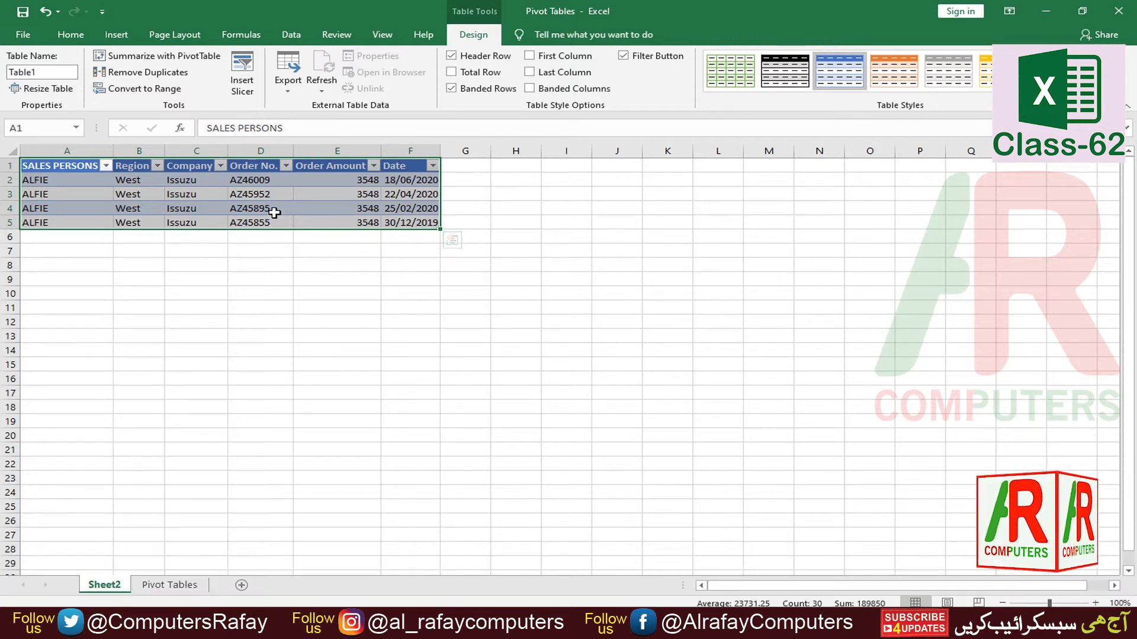
{"action": "left_click", "coordinate": [451, 72]}
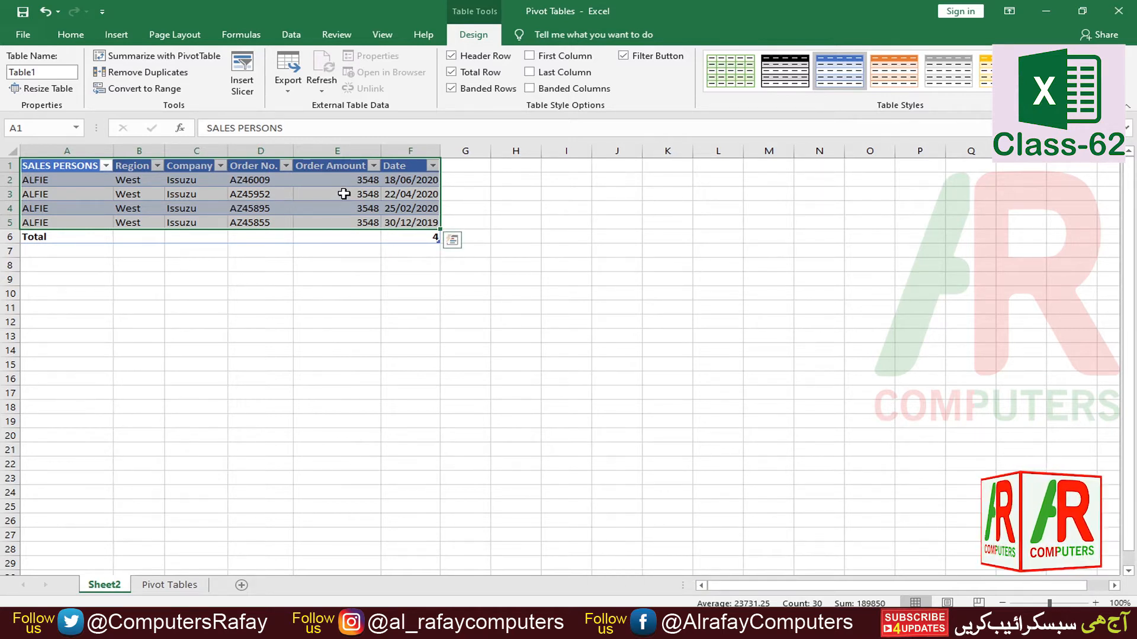
{"action": "left_click", "coordinate": [326, 238]}
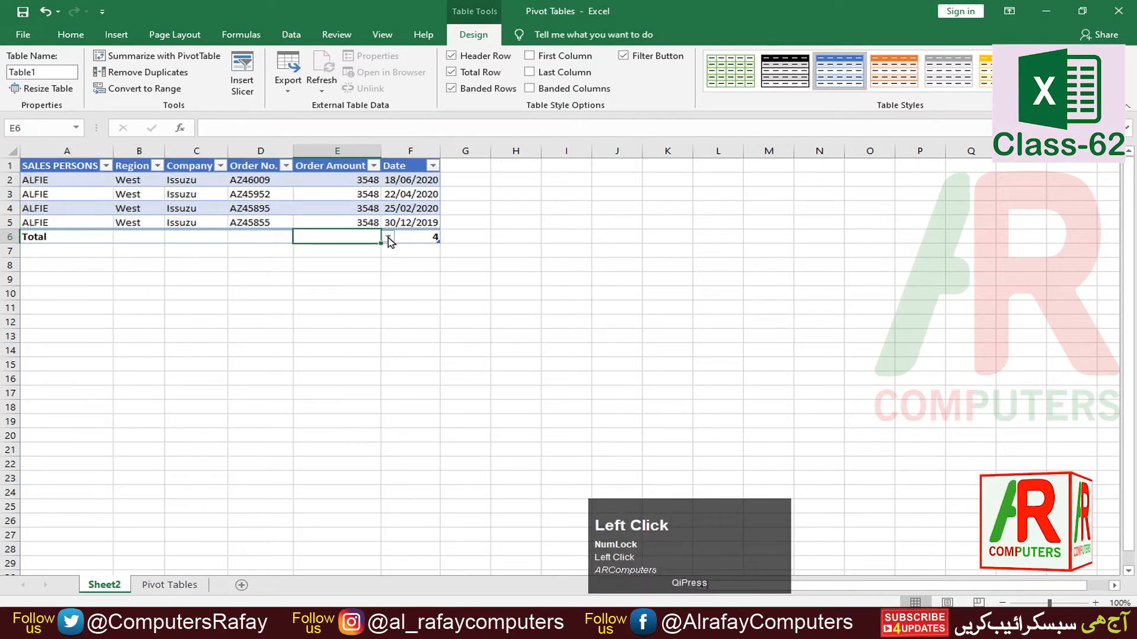
{"action": "left_click", "coordinate": [388, 237]}
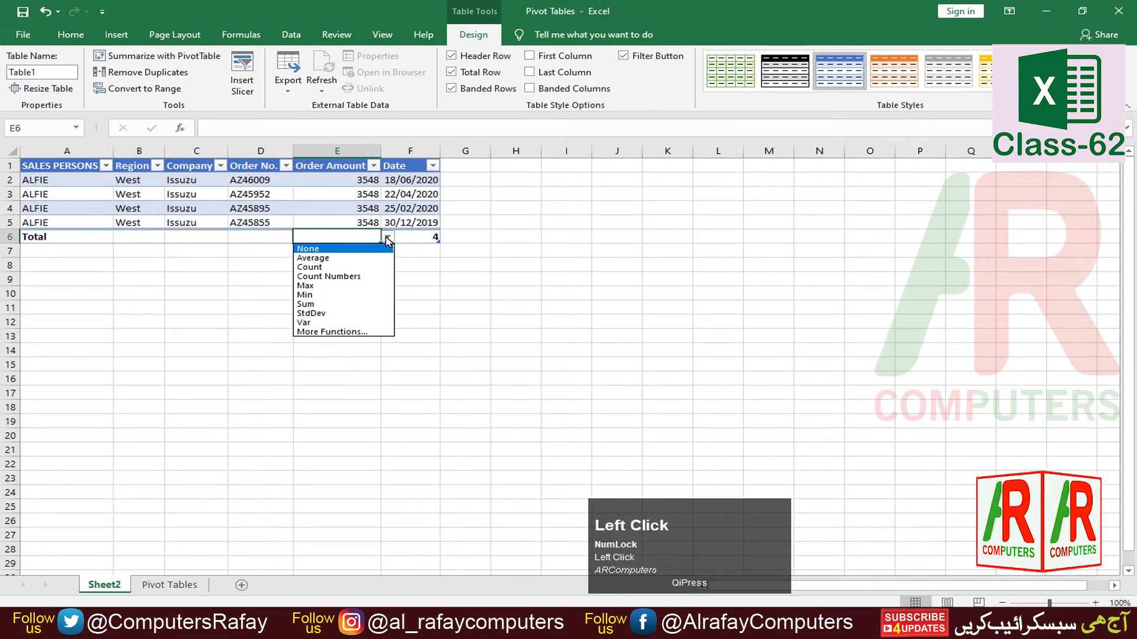
{"action": "left_click", "coordinate": [329, 304]}
{"action": "left_click", "coordinate": [328, 301]}
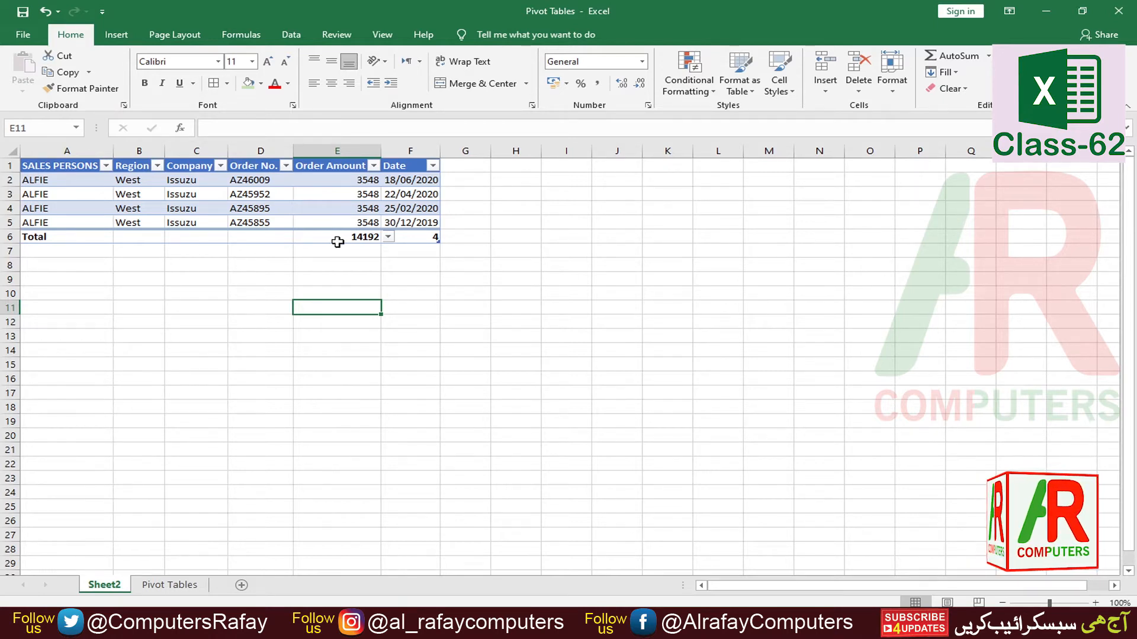
Step: Compare the detail table's Order Amount total with the first salesperson's Issuzu amount in the PivotTable
{"action": "left_click", "coordinate": [177, 585]}
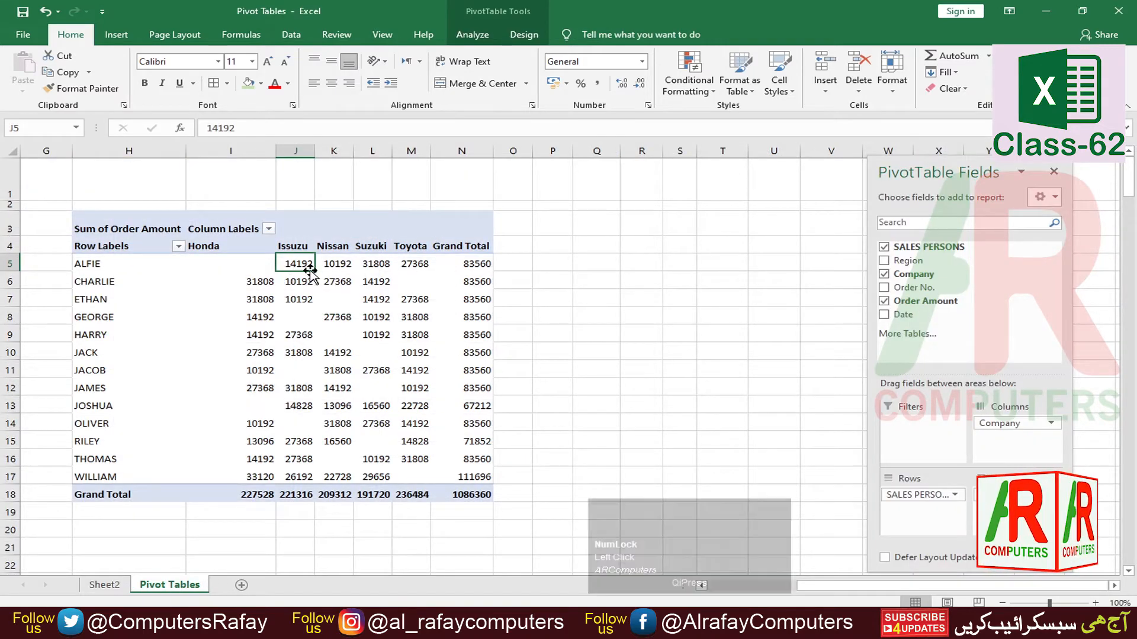
{"action": "left_click", "coordinate": [104, 585]}
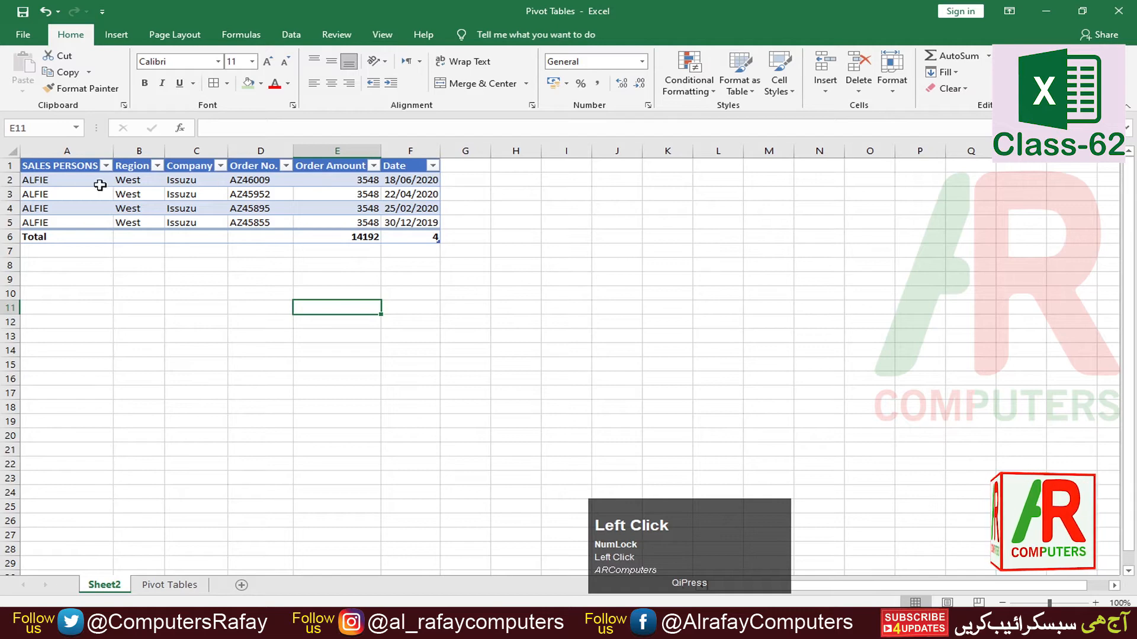
{"action": "left_click", "coordinate": [172, 586]}
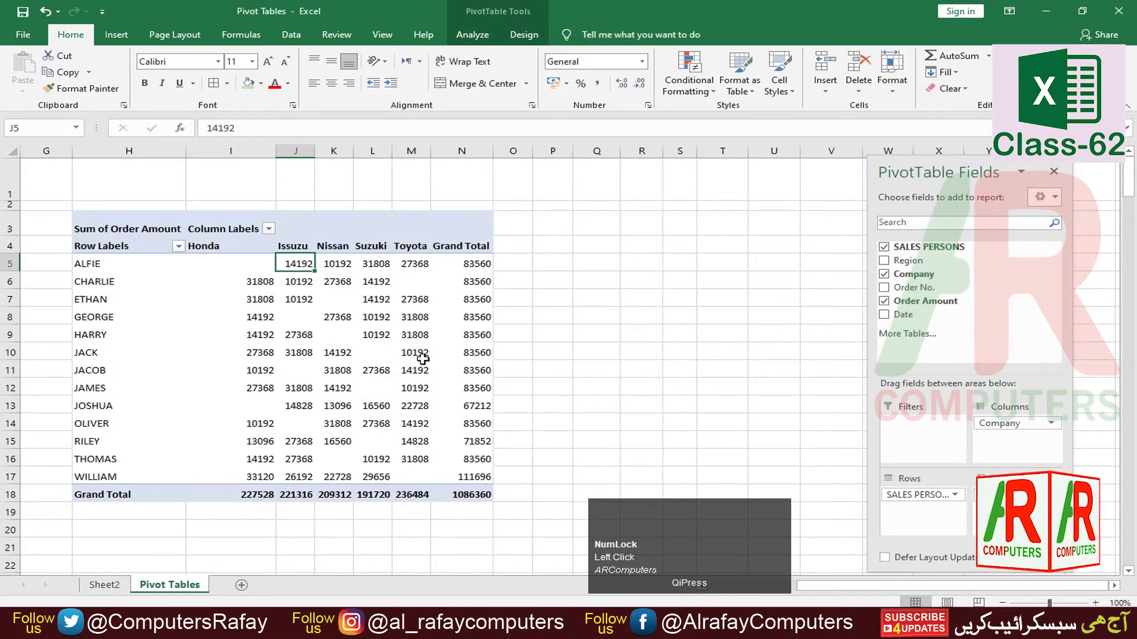
{"action": "mouse_move", "coordinate": [423, 359]}
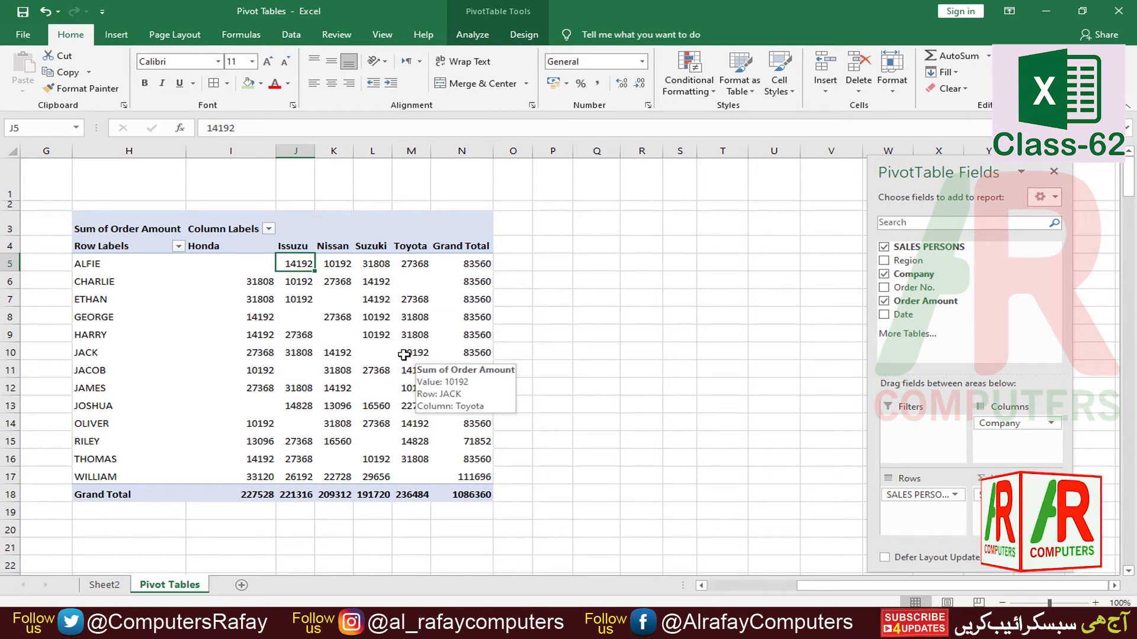
{"action": "mouse_move", "coordinate": [212, 308]}
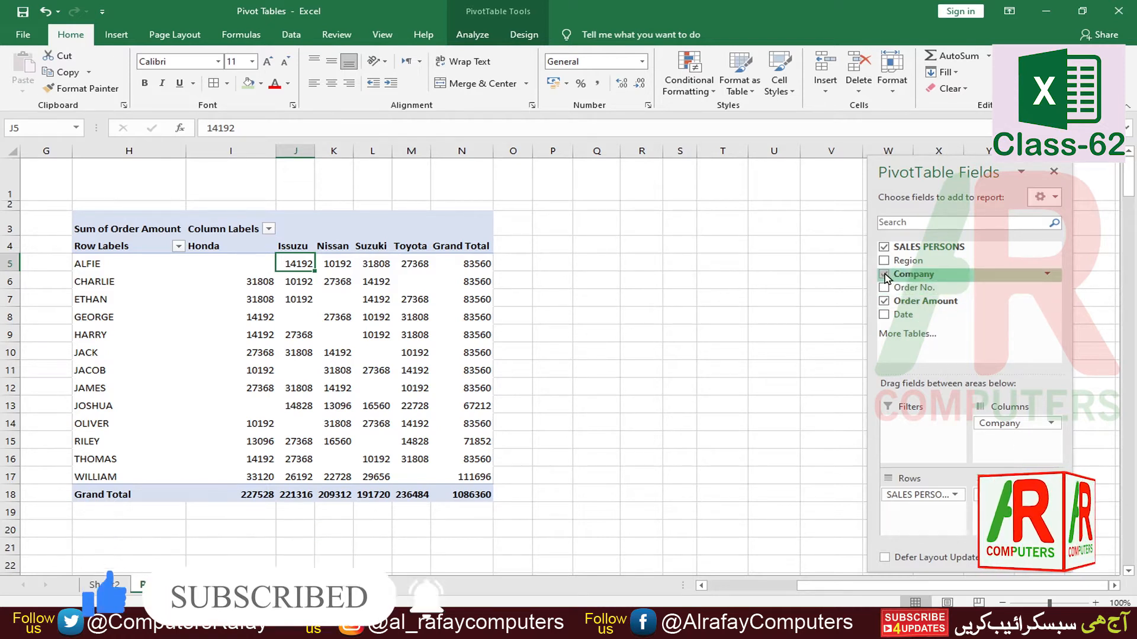
Step: Replace Company and SALES PERSONS in the PivotTable layout with Region in the rows and Date in the columns
{"action": "left_click_drag", "start_coordinate": [1001, 423], "coordinate": [998, 316]}
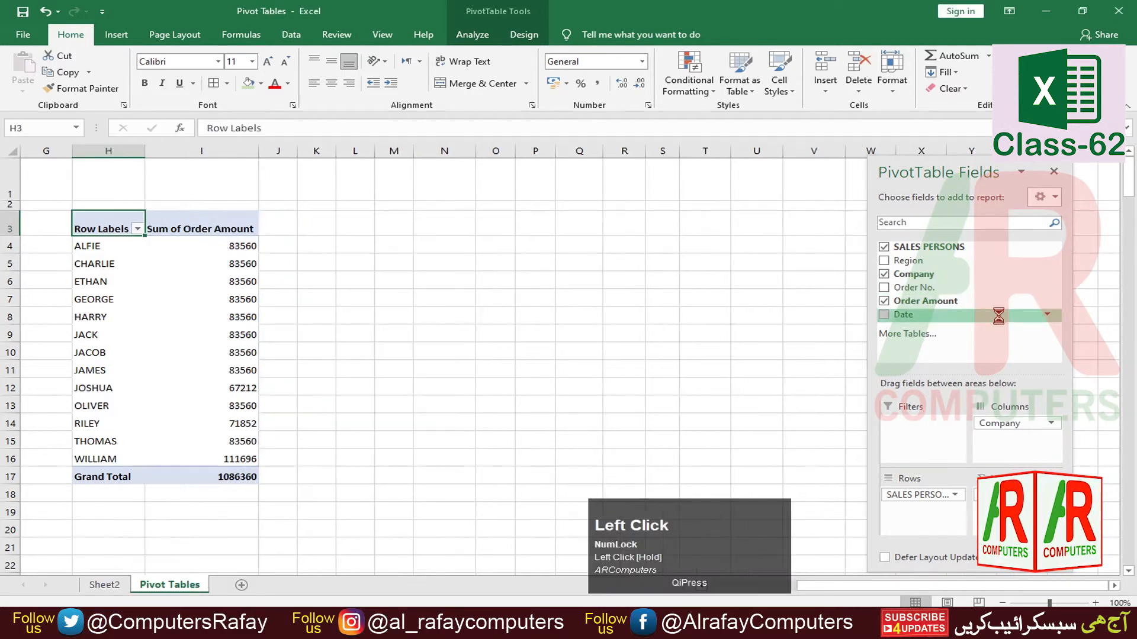
{"action": "left_click_drag", "start_coordinate": [921, 494], "coordinate": [968, 299]}
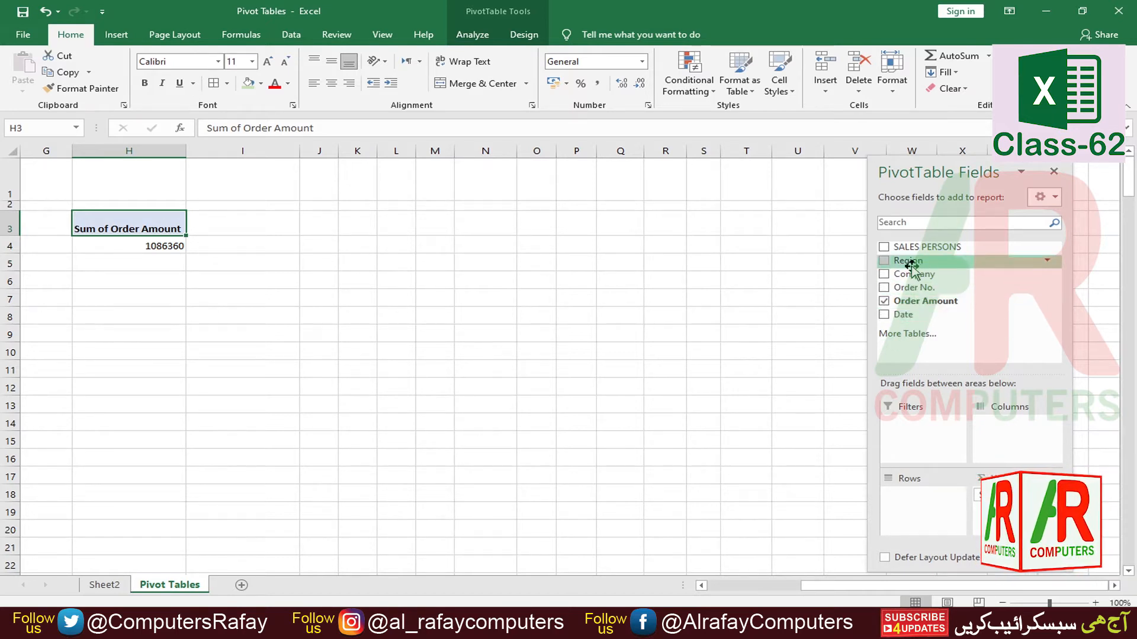
{"action": "left_click_drag", "start_coordinate": [911, 263], "coordinate": [924, 498]}
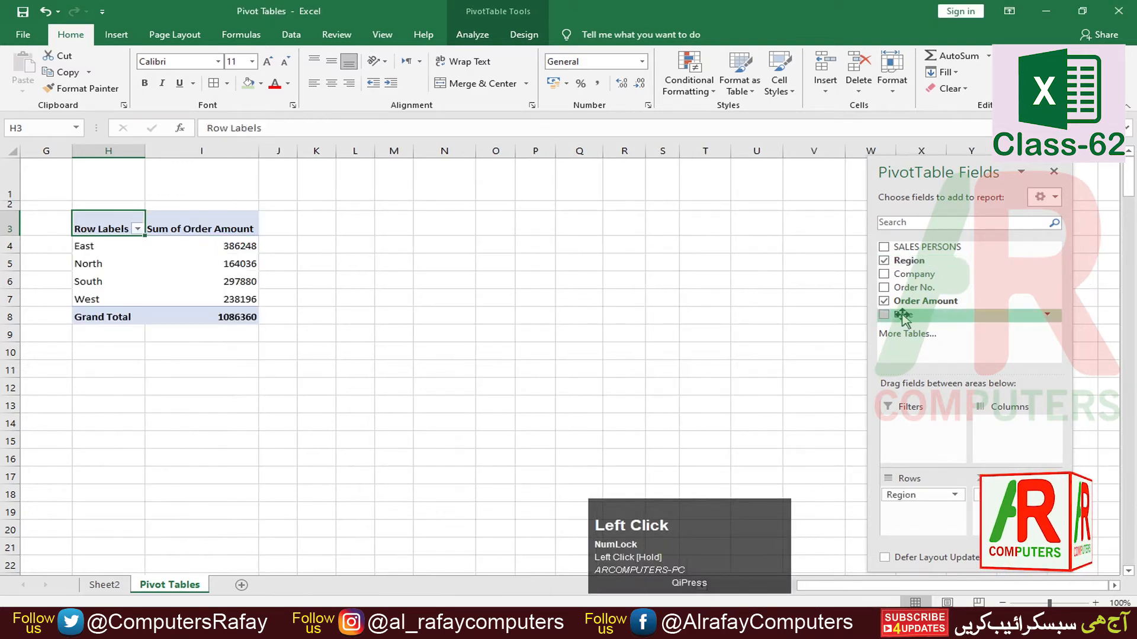
{"action": "left_click_drag", "start_coordinate": [903, 317], "coordinate": [1001, 437]}
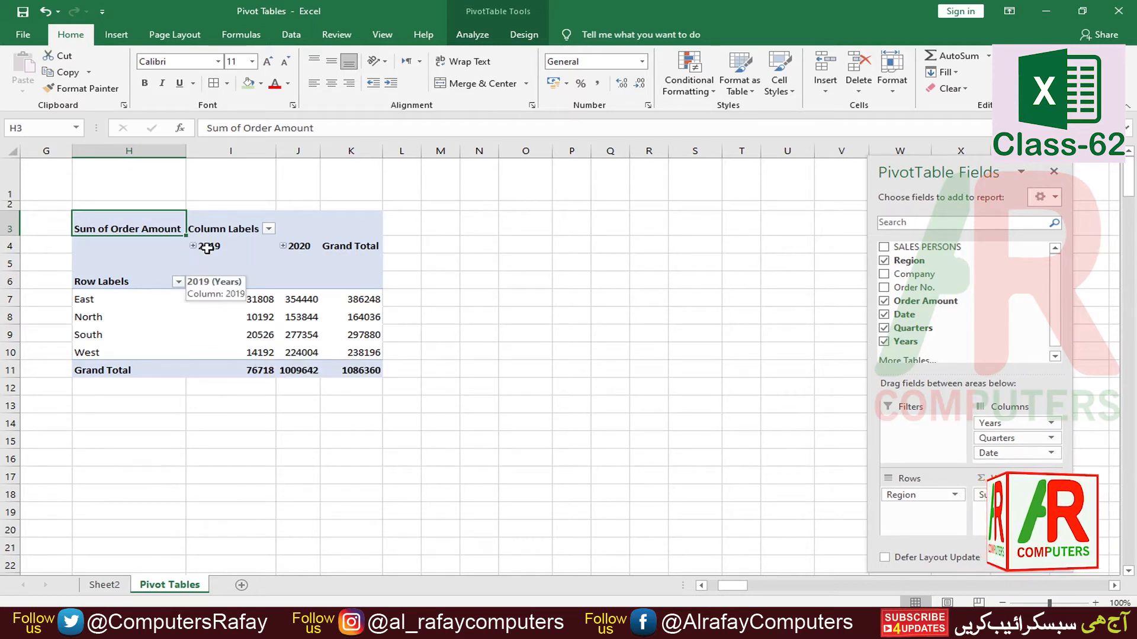
Step: Expand the 2019 and 2020 column groups and all their quarters down to individual months
{"action": "left_click", "coordinate": [193, 246]}
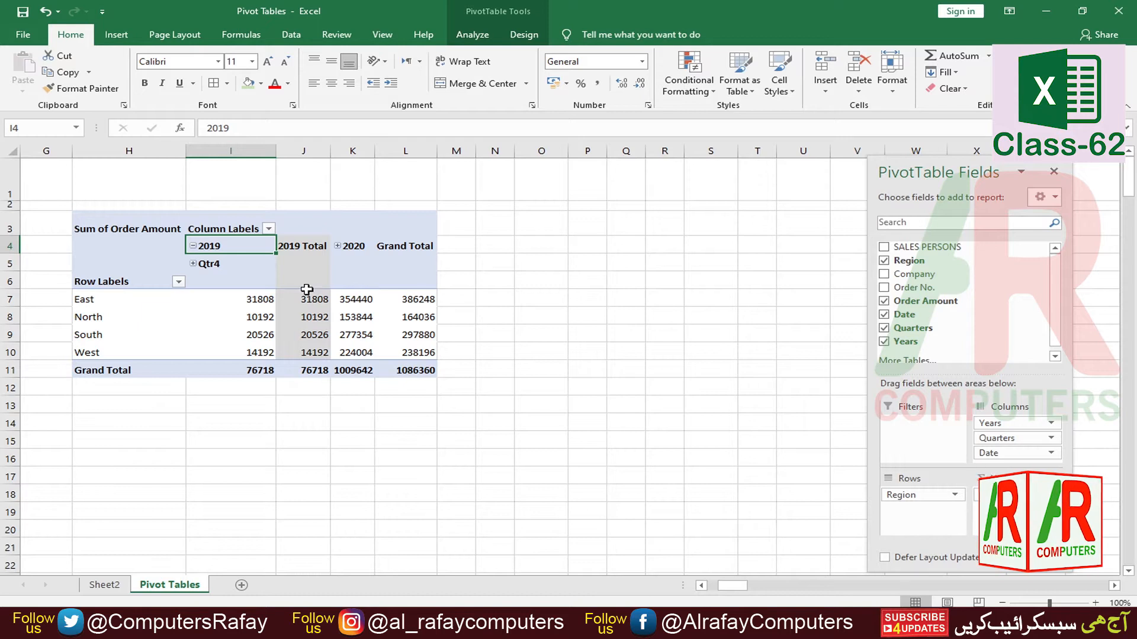
{"action": "left_click", "coordinate": [193, 264]}
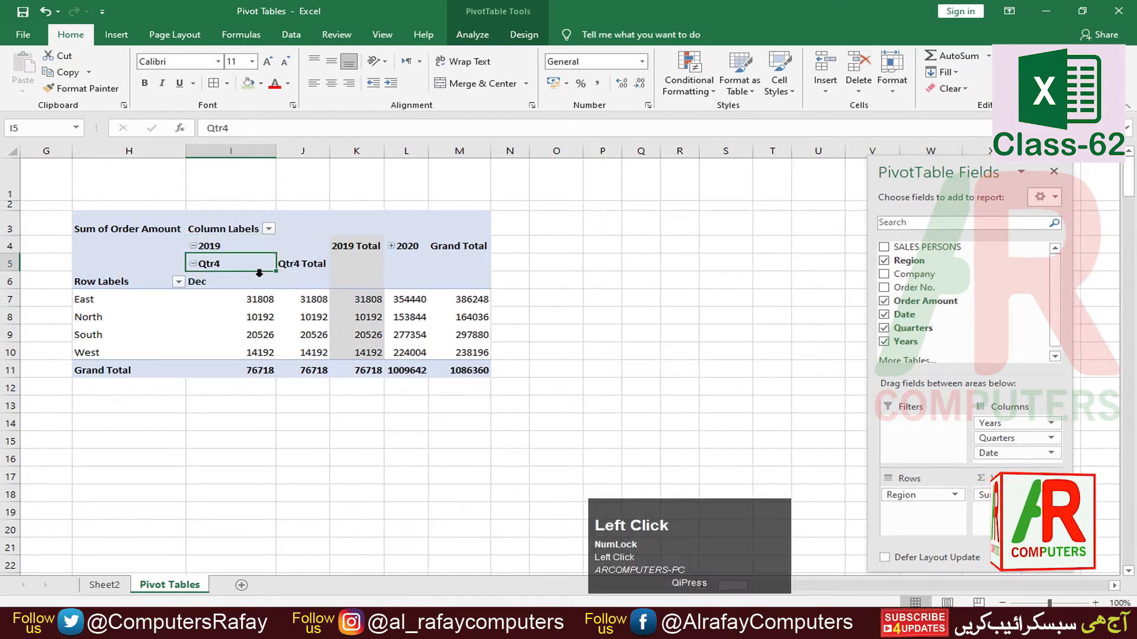
{"action": "left_click", "coordinate": [391, 247]}
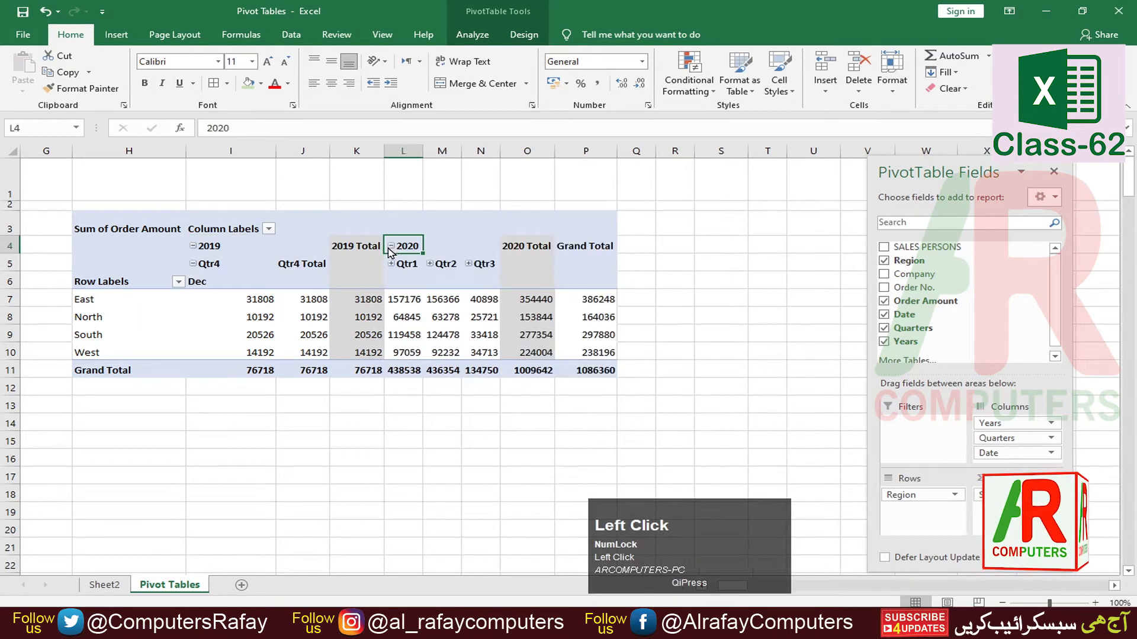
{"action": "left_click", "coordinate": [391, 264]}
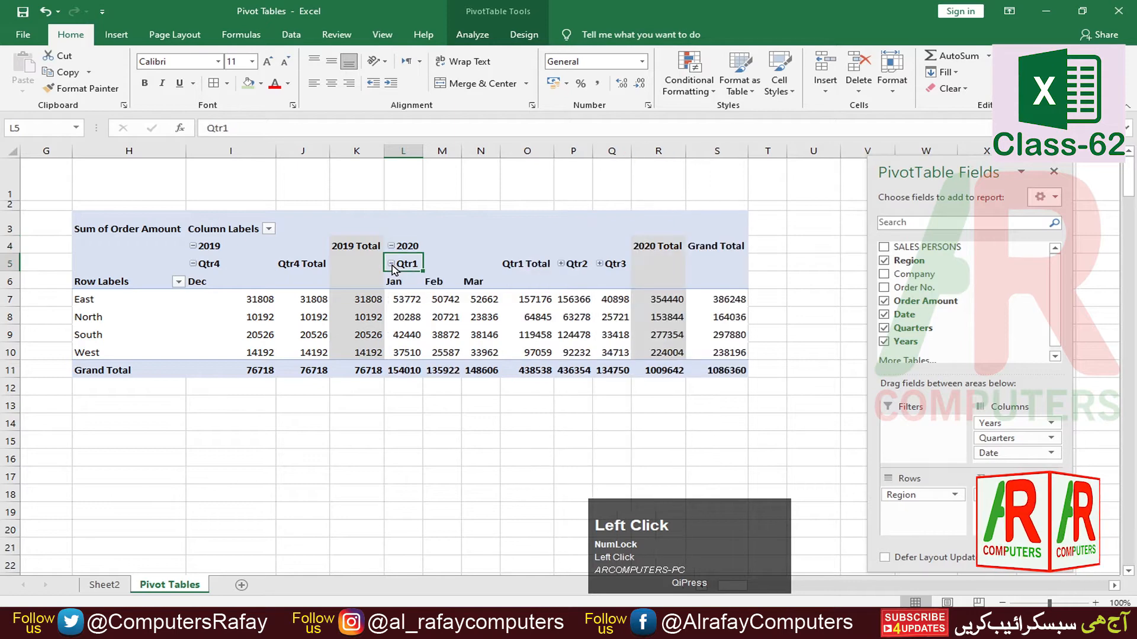
{"action": "left_click", "coordinate": [560, 264]}
{"action": "left_click", "coordinate": [731, 264]}
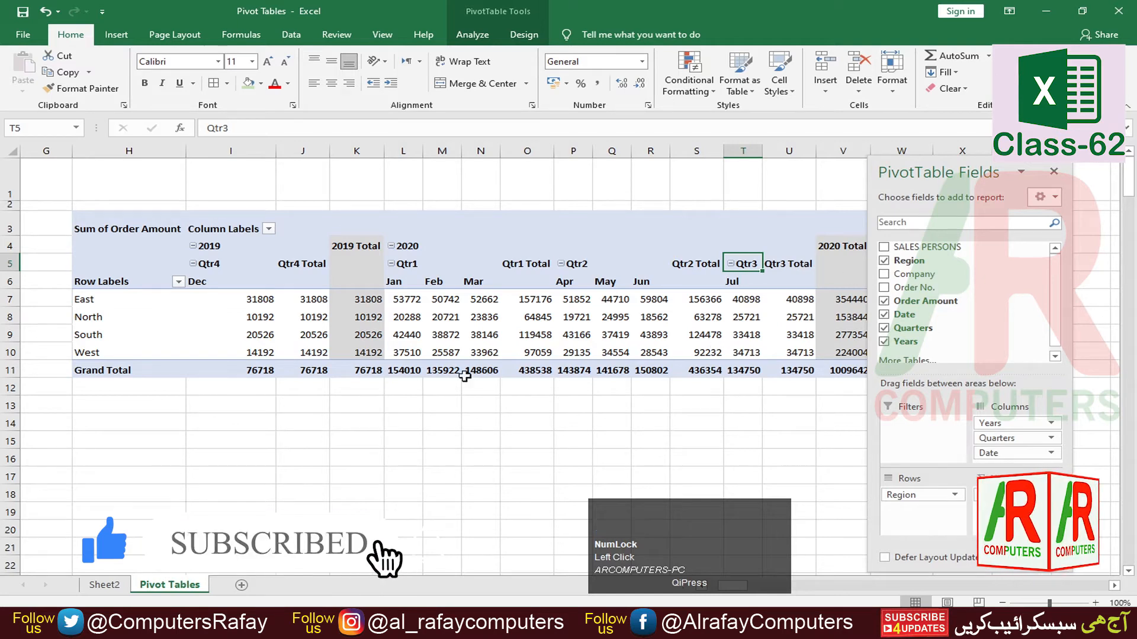
Step: Drill down into the East region's January 2020 order amount and review the salespeople, regions and amounts in its source records
{"action": "left_click", "coordinate": [86, 298]}
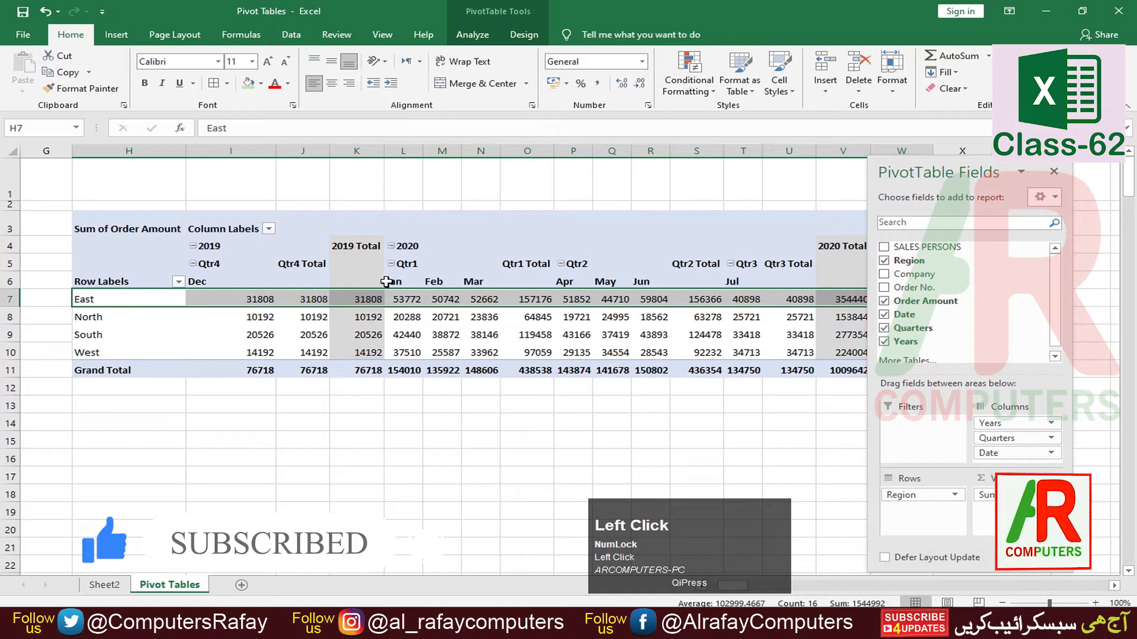
{"action": "left_click", "coordinate": [372, 298]}
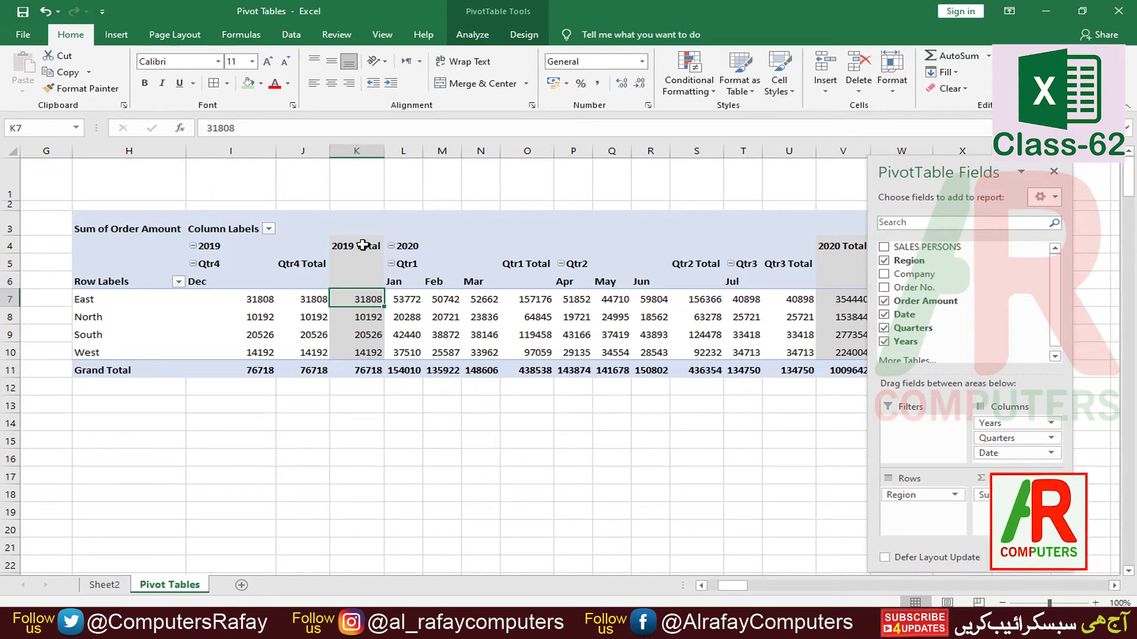
{"action": "left_click", "coordinate": [403, 299]}
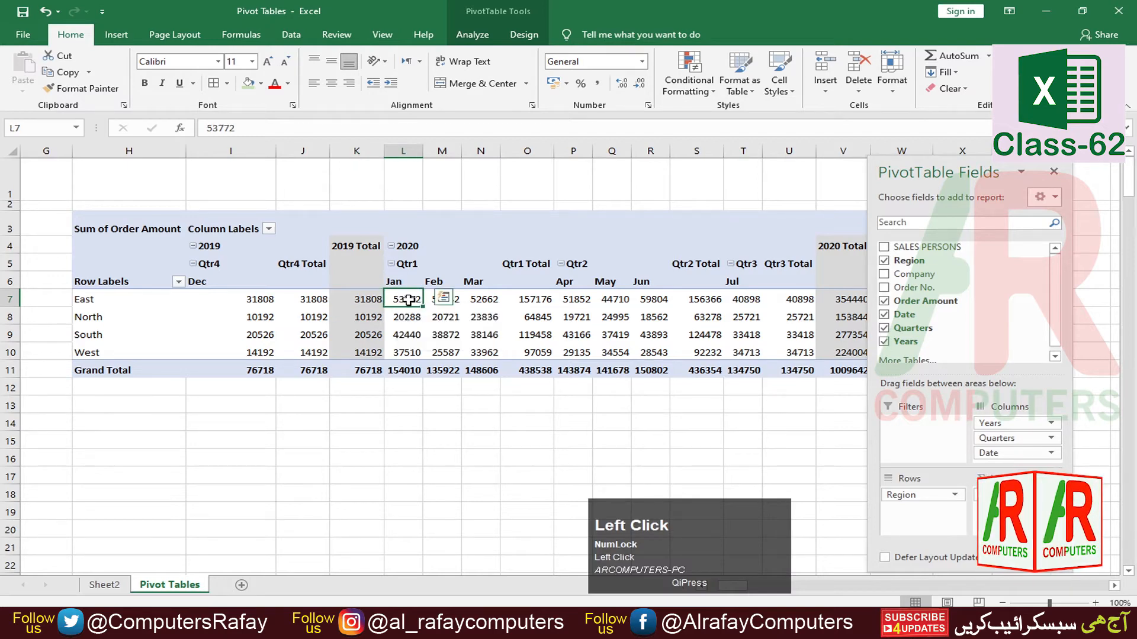
{"action": "double_click", "coordinate": [401, 297]}
{"action": "double_click", "coordinate": [431, 150]}
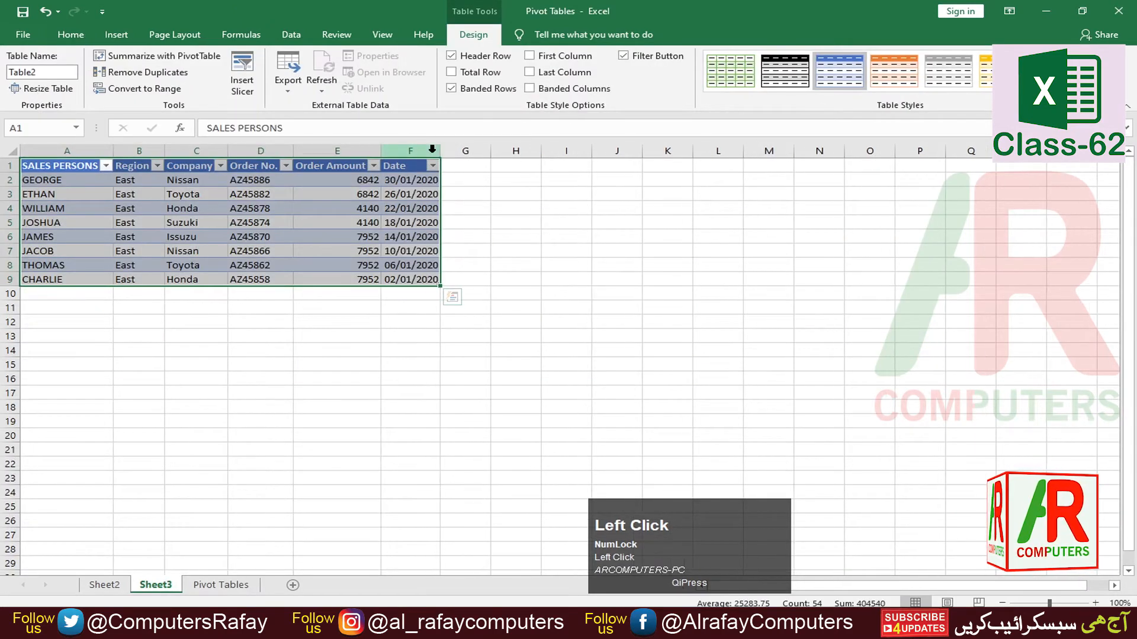
{"action": "left_click_drag", "start_coordinate": [137, 181], "coordinate": [116, 278]}
{"action": "left_click_drag", "start_coordinate": [45, 181], "coordinate": [52, 273]}
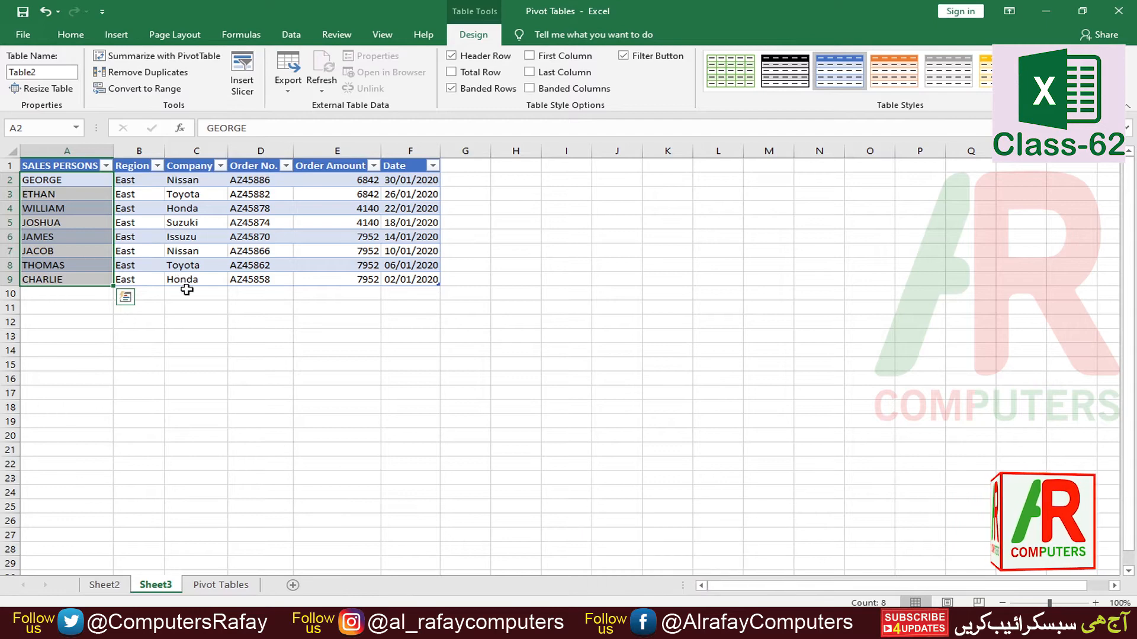
{"action": "left_click_drag", "start_coordinate": [346, 181], "coordinate": [353, 283]}
{"action": "left_click", "coordinate": [348, 294]}
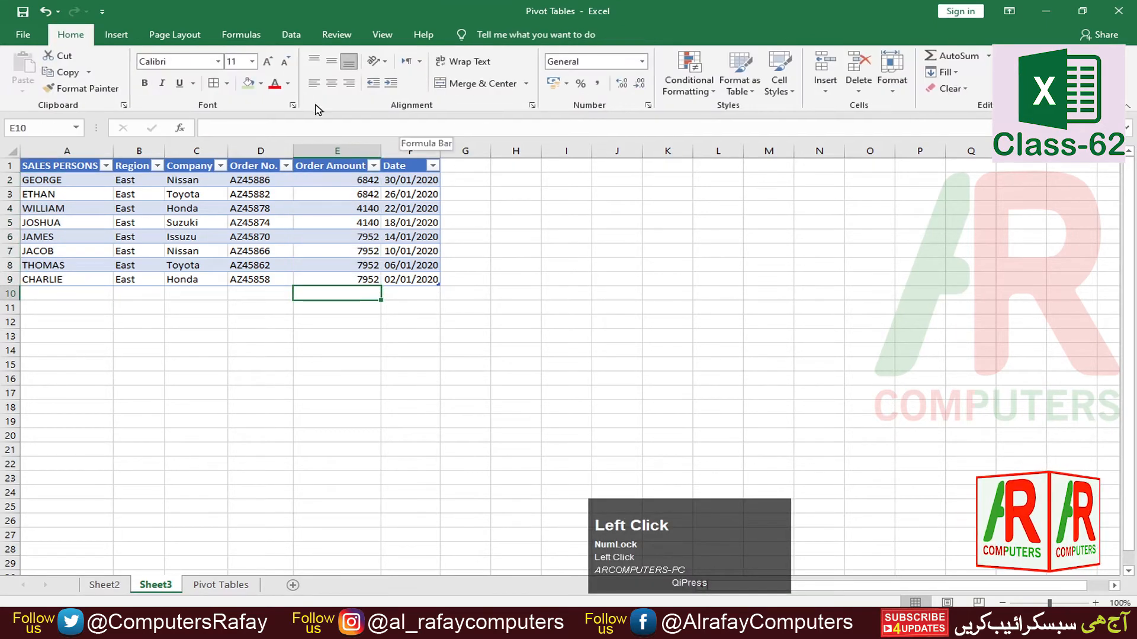
Step: Add a total row to the East region's January detail table and set it to sum Order Amount
{"action": "left_click", "coordinate": [314, 222]}
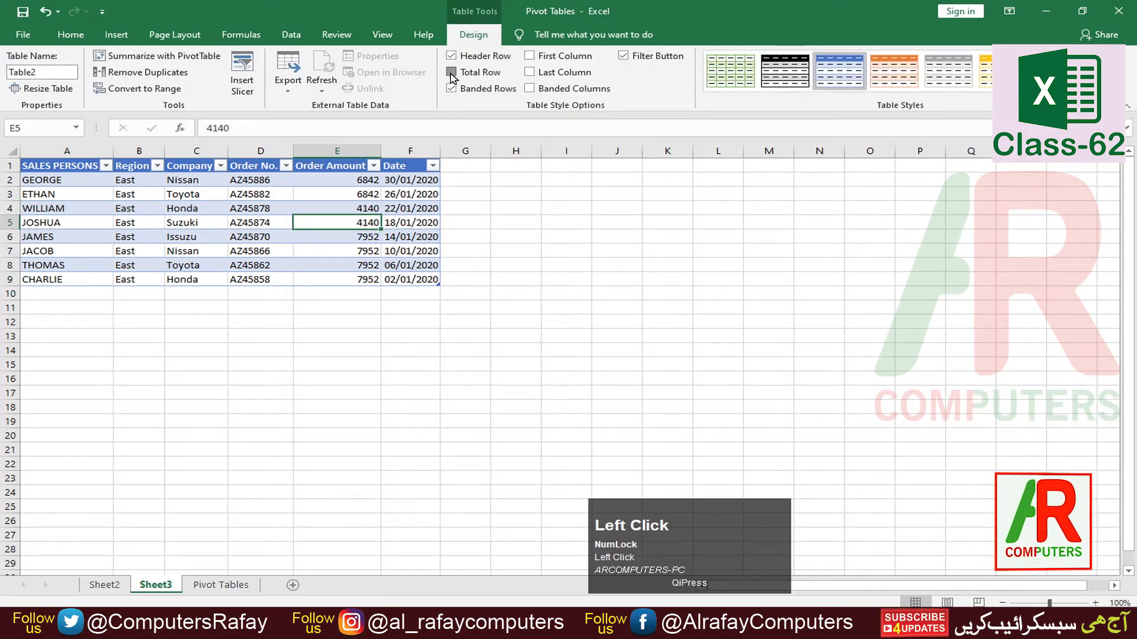
{"action": "left_click", "coordinate": [451, 72]}
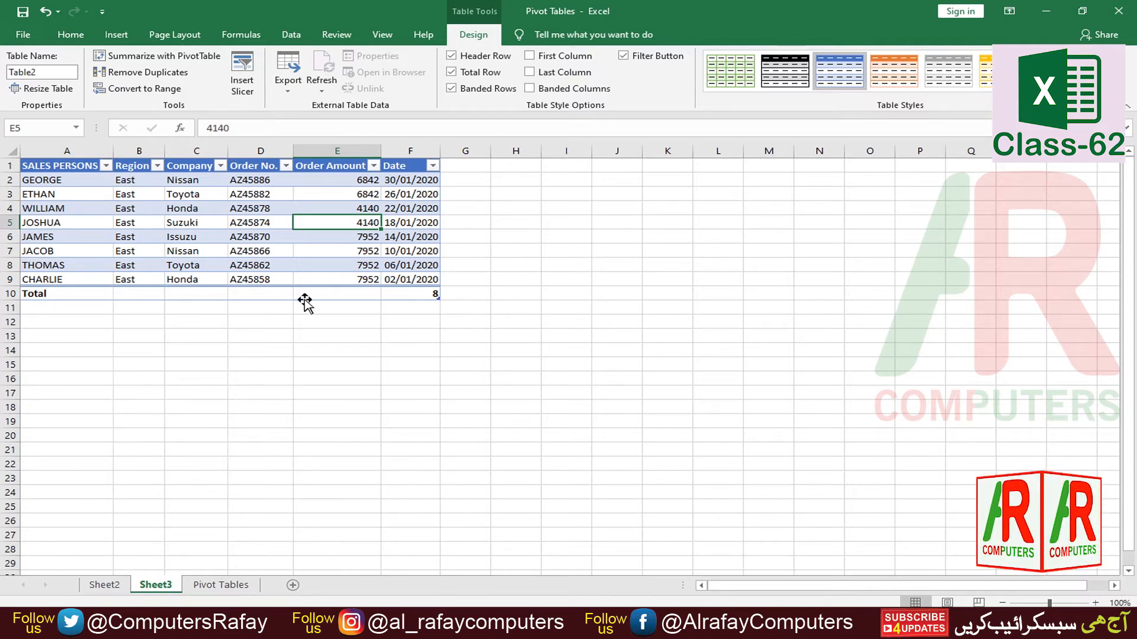
{"action": "left_click", "coordinate": [327, 294]}
{"action": "left_click", "coordinate": [388, 295]}
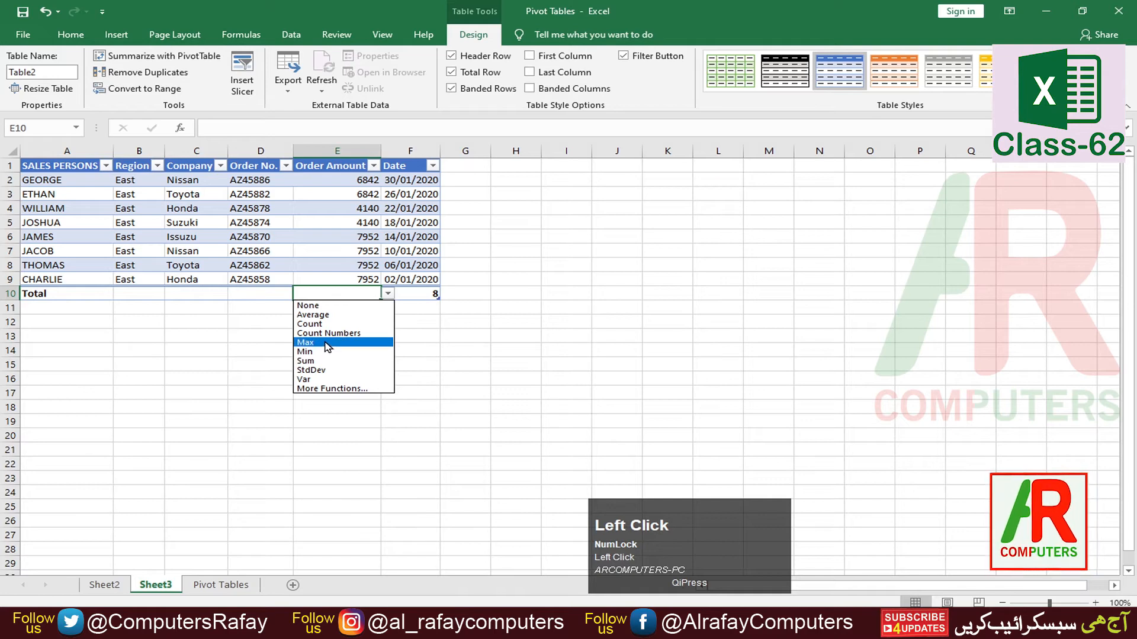
{"action": "left_click", "coordinate": [317, 361]}
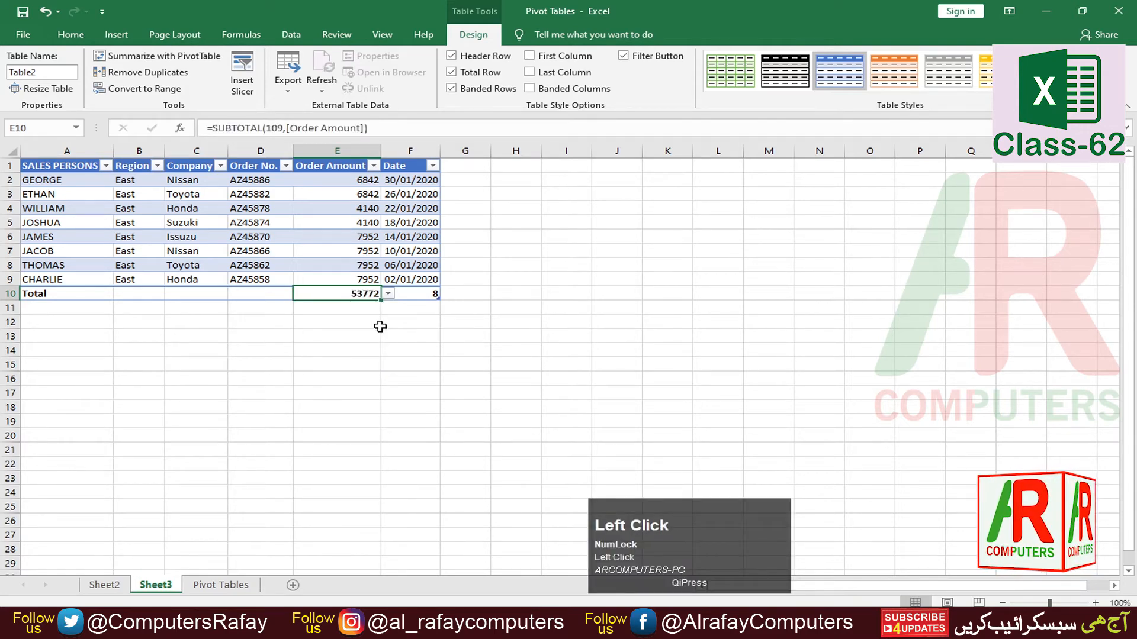
{"action": "left_click", "coordinate": [347, 322]}
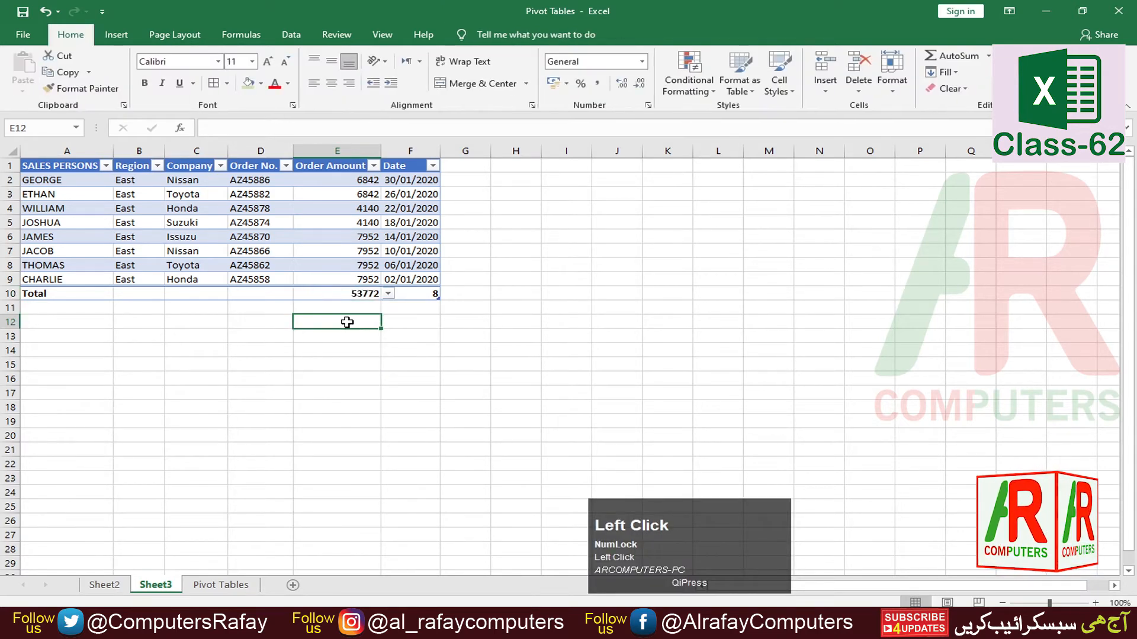
{"action": "left_click", "coordinate": [356, 294]}
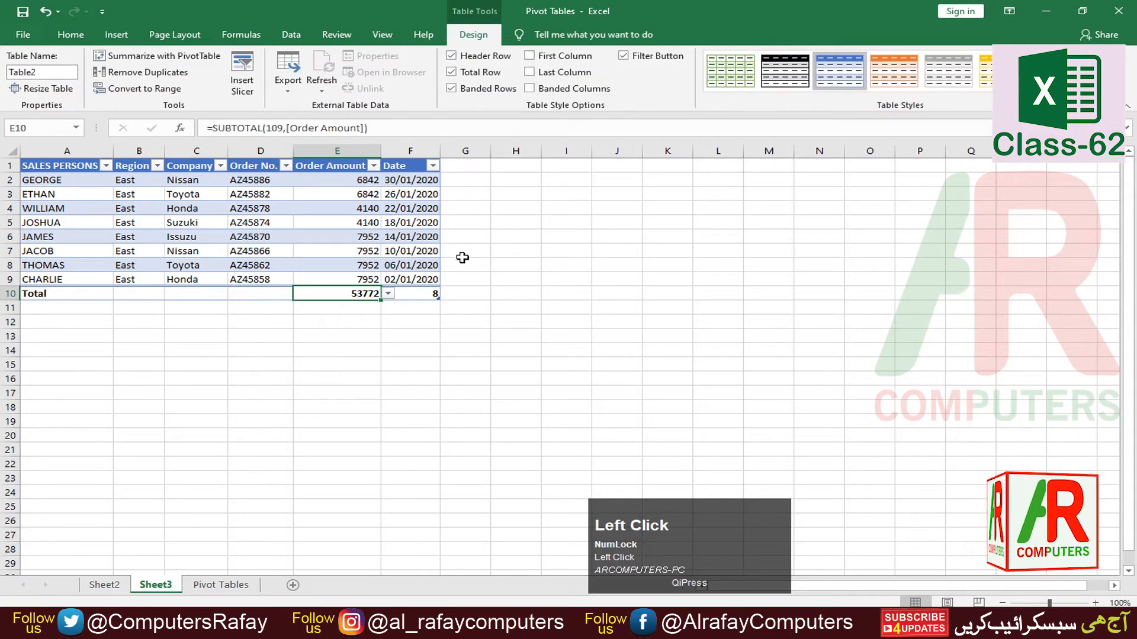
Step: Return to the Pivot Tables sheet and clear all fields from the PivotTable layout, including Quarters and Years
{"action": "left_click", "coordinate": [231, 586]}
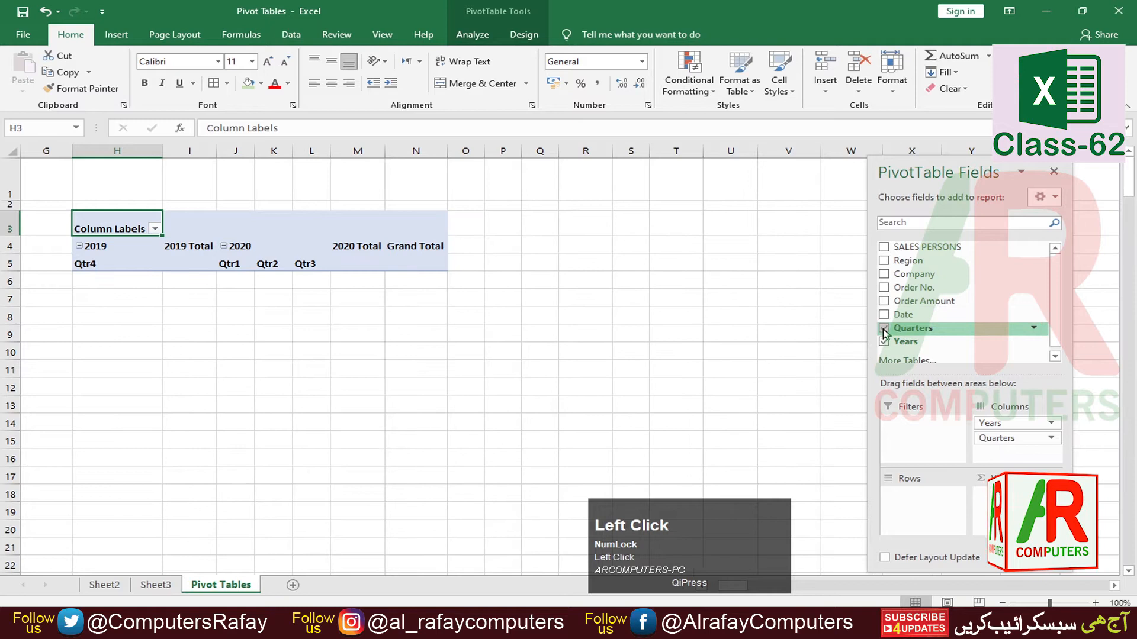
{"action": "left_click", "coordinate": [884, 329]}
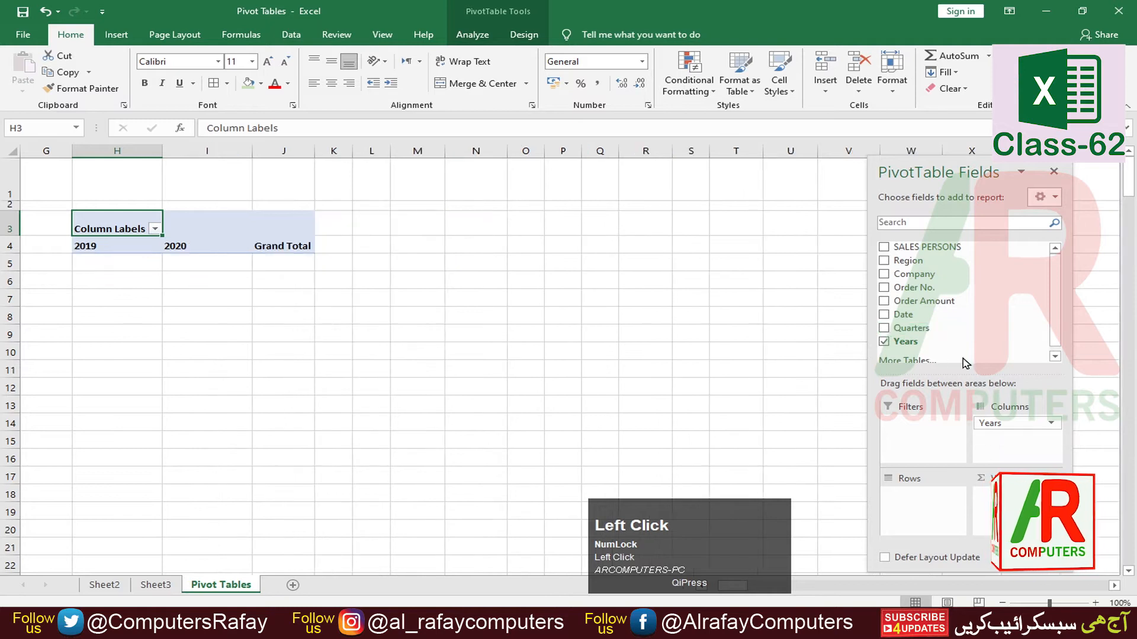
{"action": "left_click", "coordinate": [891, 348]}
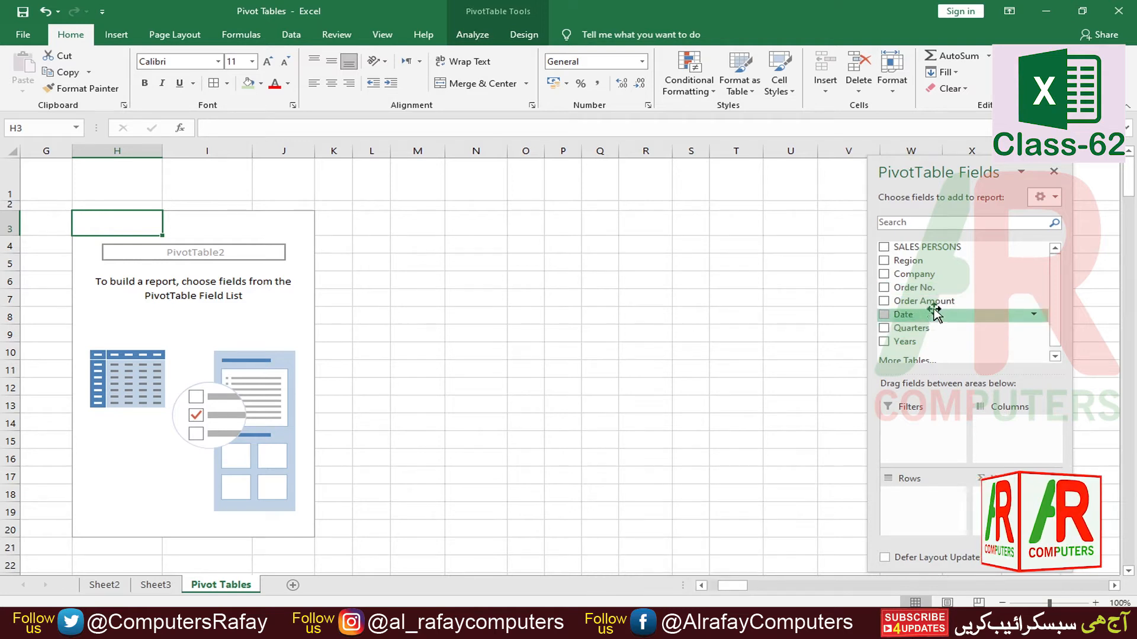
Step: Build the PivotTable with Region in the columns, Date in the rows and Order Amount in the values
{"action": "left_click_drag", "start_coordinate": [899, 266], "coordinate": [1006, 436]}
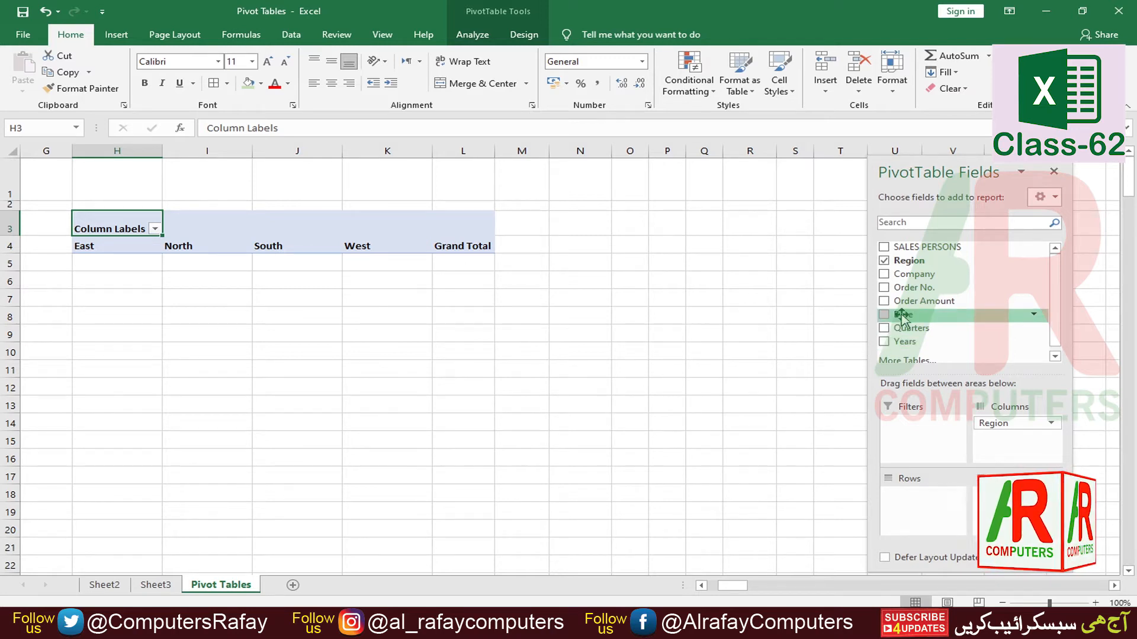
{"action": "left_click_drag", "start_coordinate": [903, 314], "coordinate": [910, 510]}
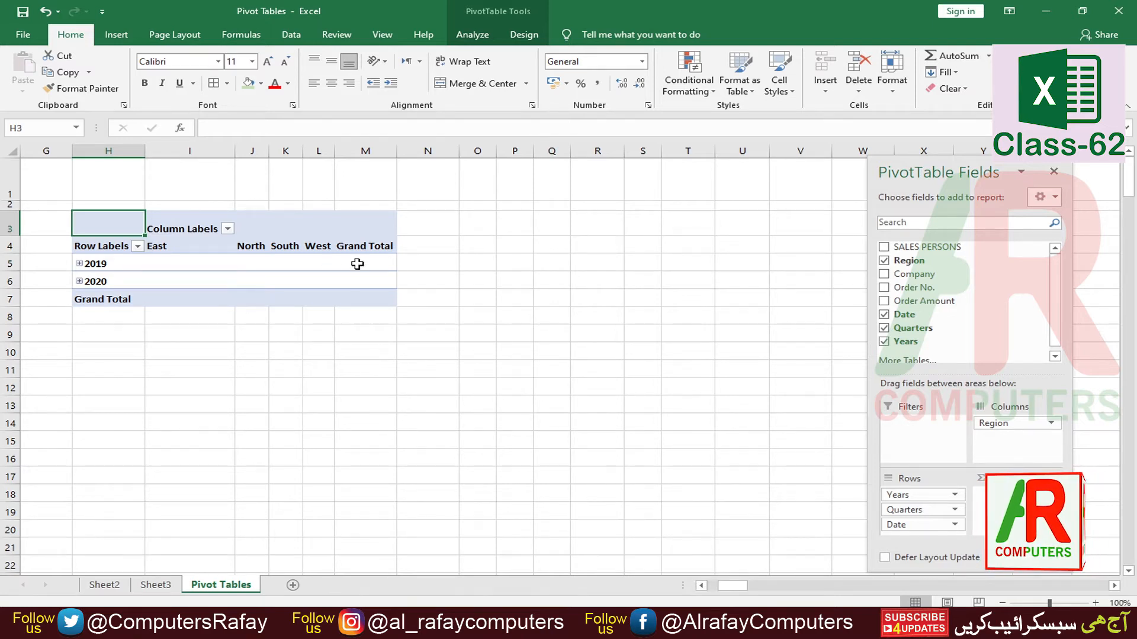
{"action": "scroll", "coordinate": [1001, 326], "scroll_direction": "down", "scroll_amount": 1}
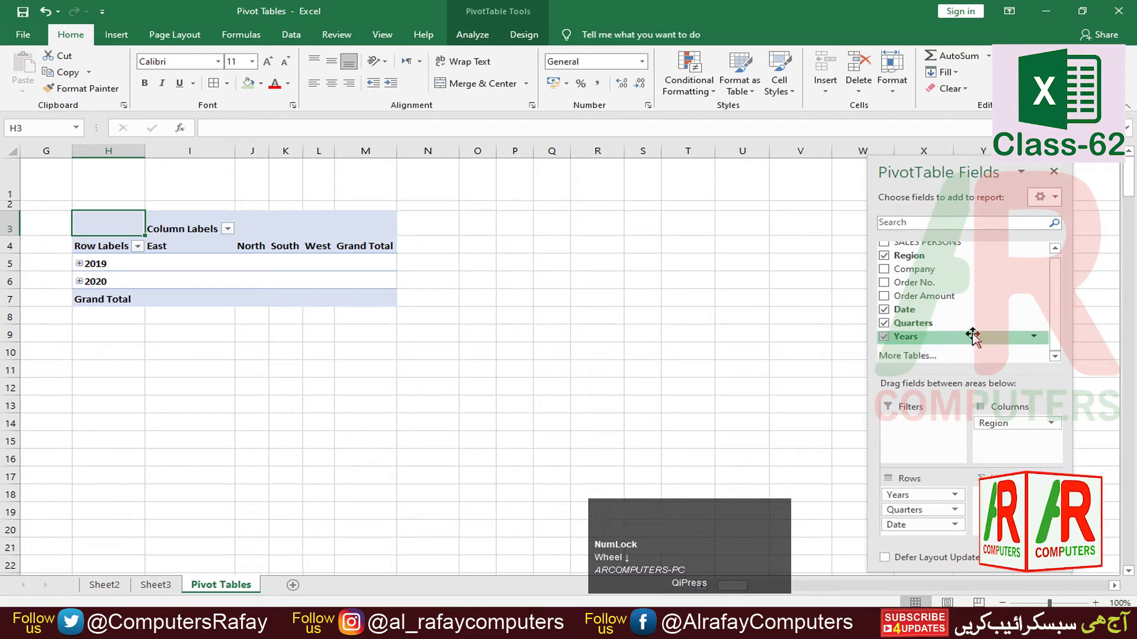
{"action": "scroll", "coordinate": [983, 331], "scroll_direction": "up", "scroll_amount": 1}
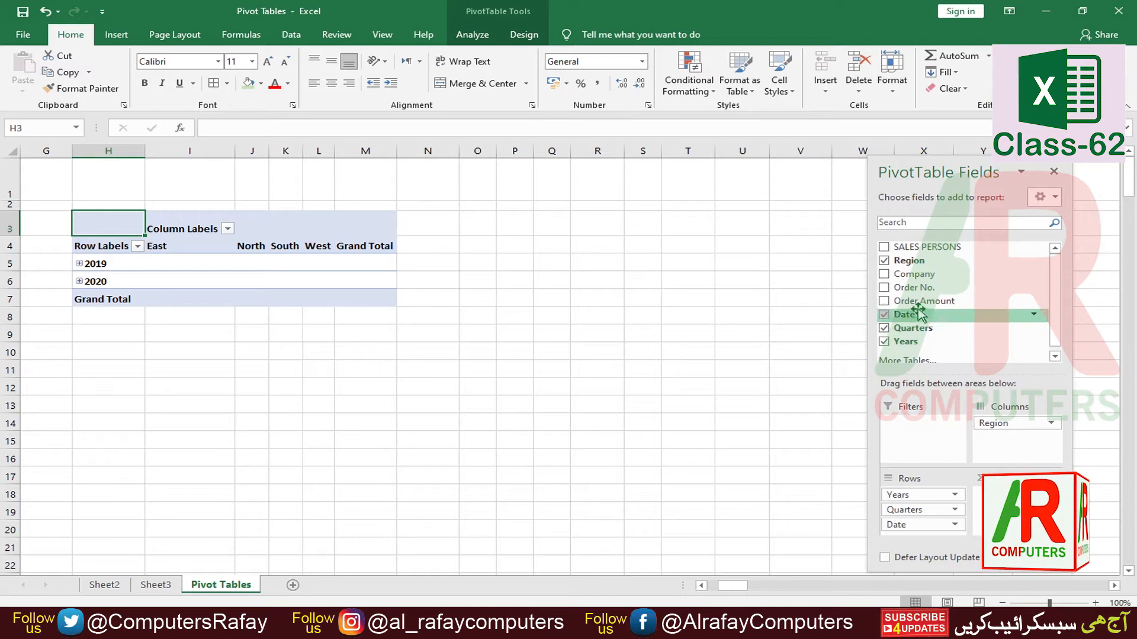
{"action": "left_click_drag", "start_coordinate": [914, 302], "coordinate": [1012, 503]}
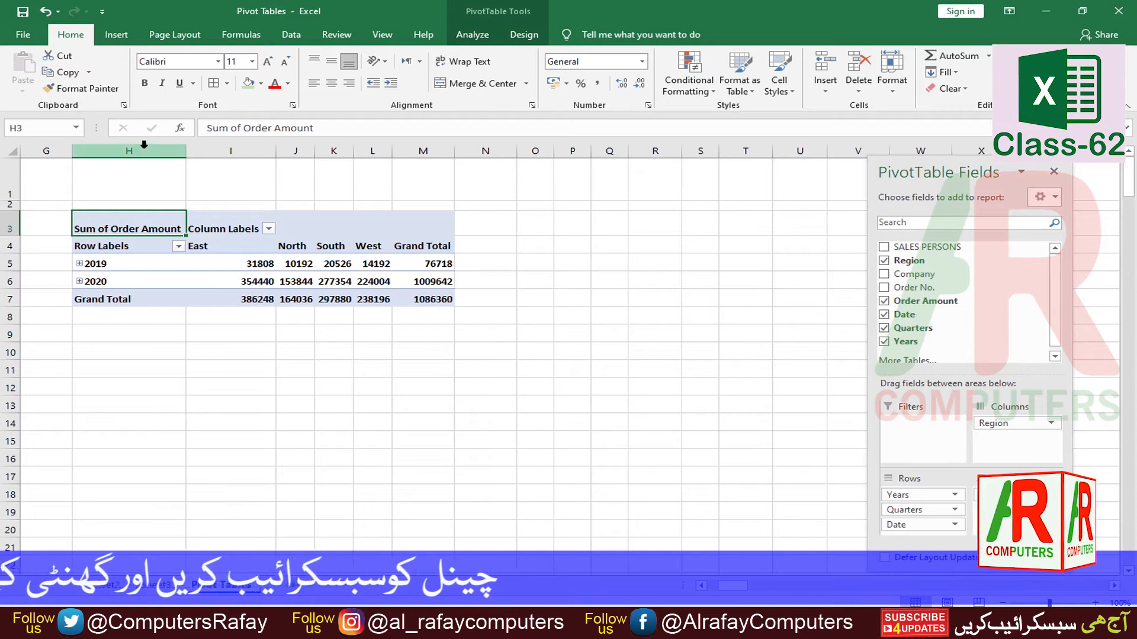
Step: Set columns H through M of the PivotTable to one uniform width
{"action": "left_click_drag", "start_coordinate": [147, 151], "coordinate": [489, 160]}
{"action": "left_click", "coordinate": [449, 350]}
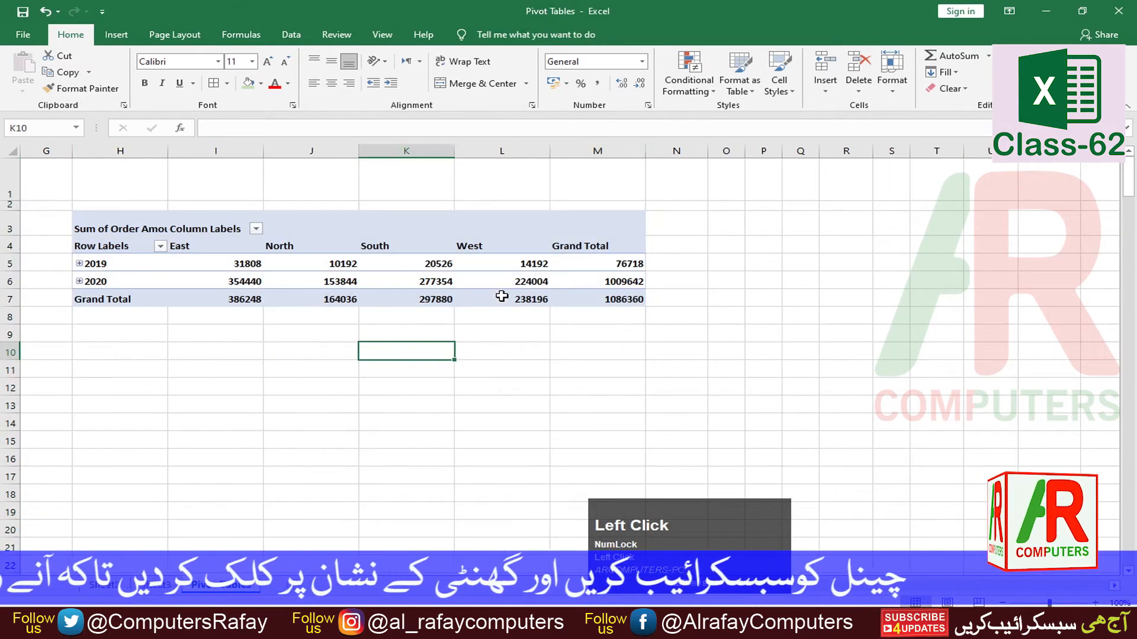
{"action": "left_click", "coordinate": [401, 280]}
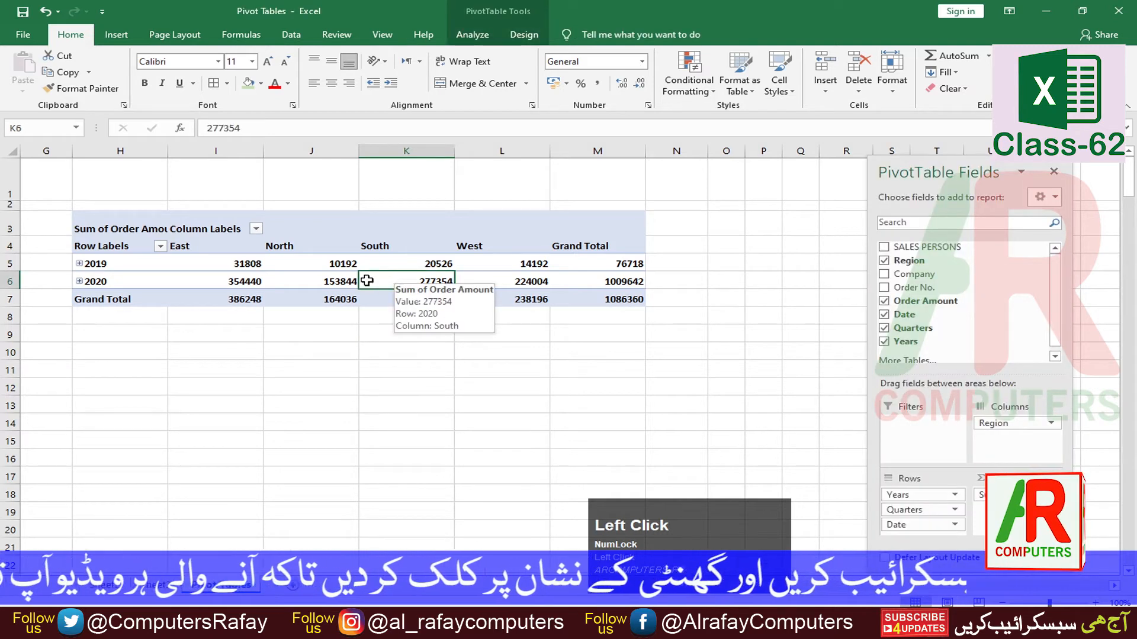
Step: Expand the 2019 and 2020 row groups and all their quarters down to individual months
{"action": "left_click", "coordinate": [78, 264]}
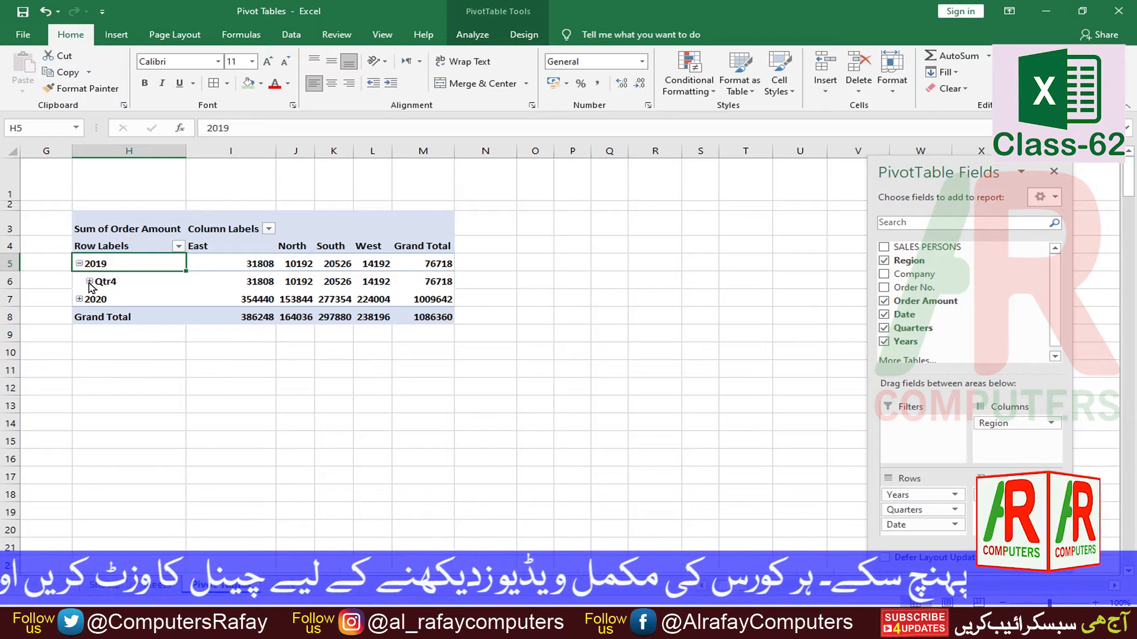
{"action": "left_click", "coordinate": [89, 282]}
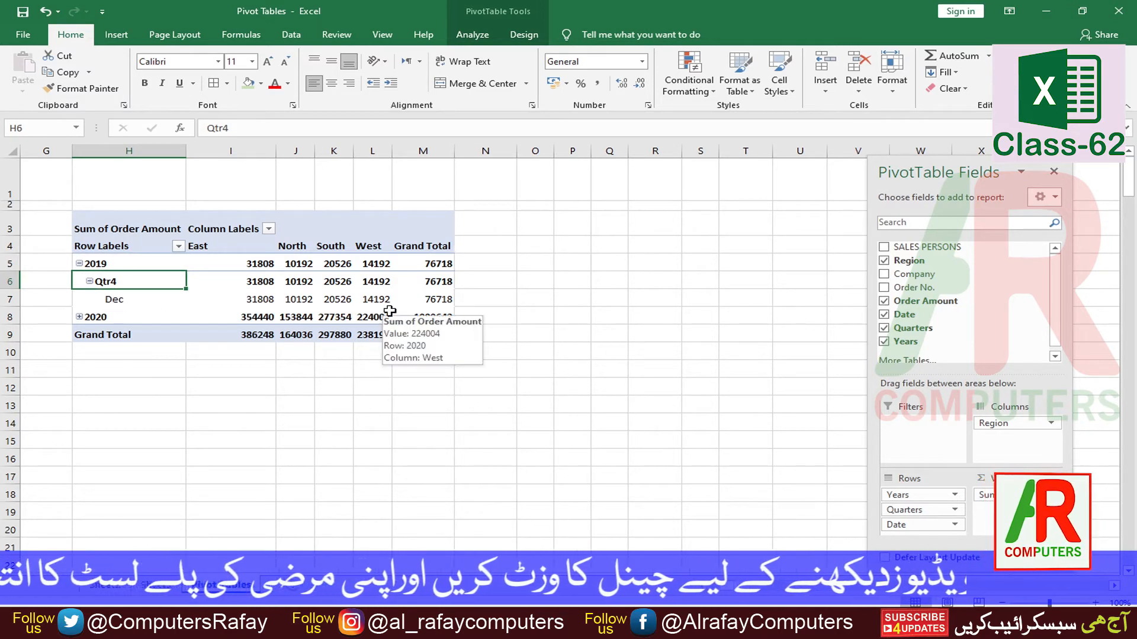
{"action": "left_click", "coordinate": [79, 317]}
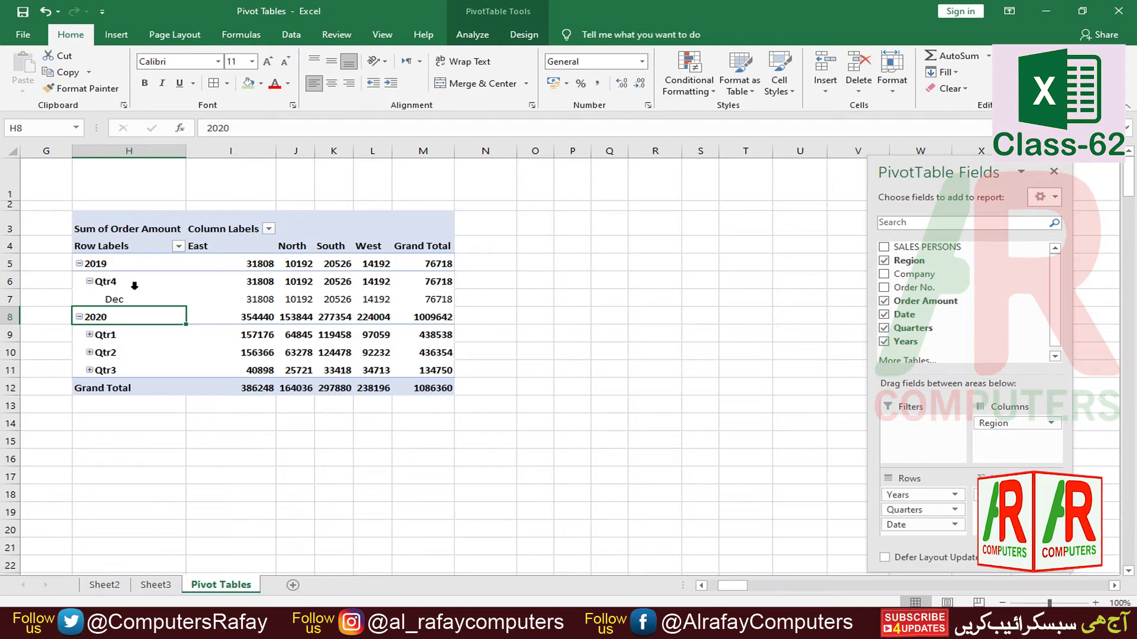
{"action": "left_click", "coordinate": [89, 334]}
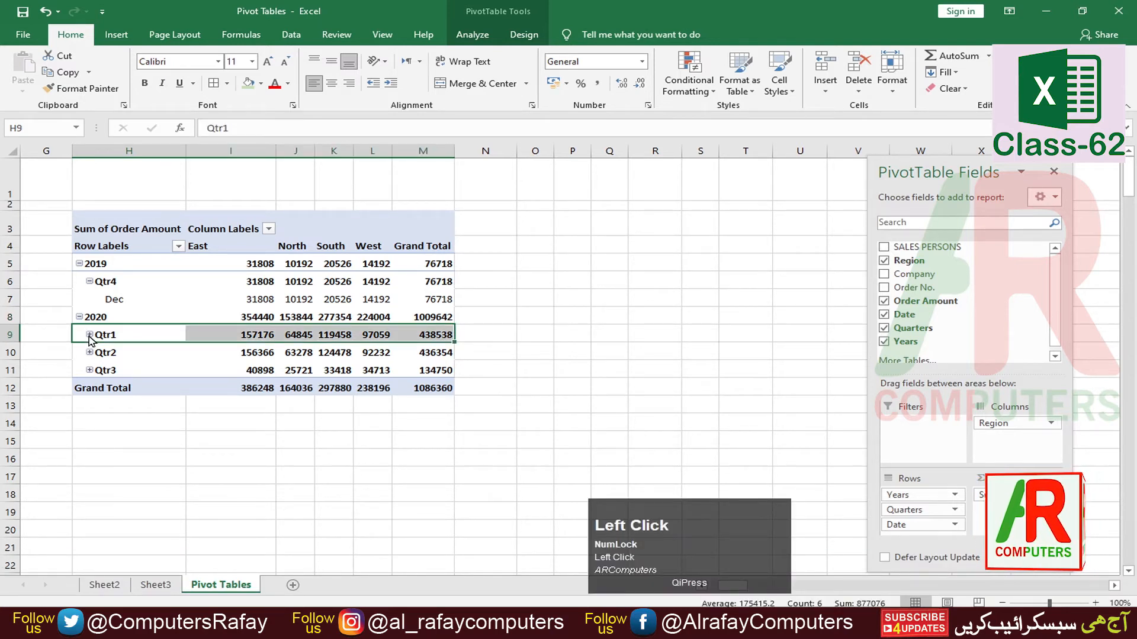
{"action": "left_click", "coordinate": [89, 334]}
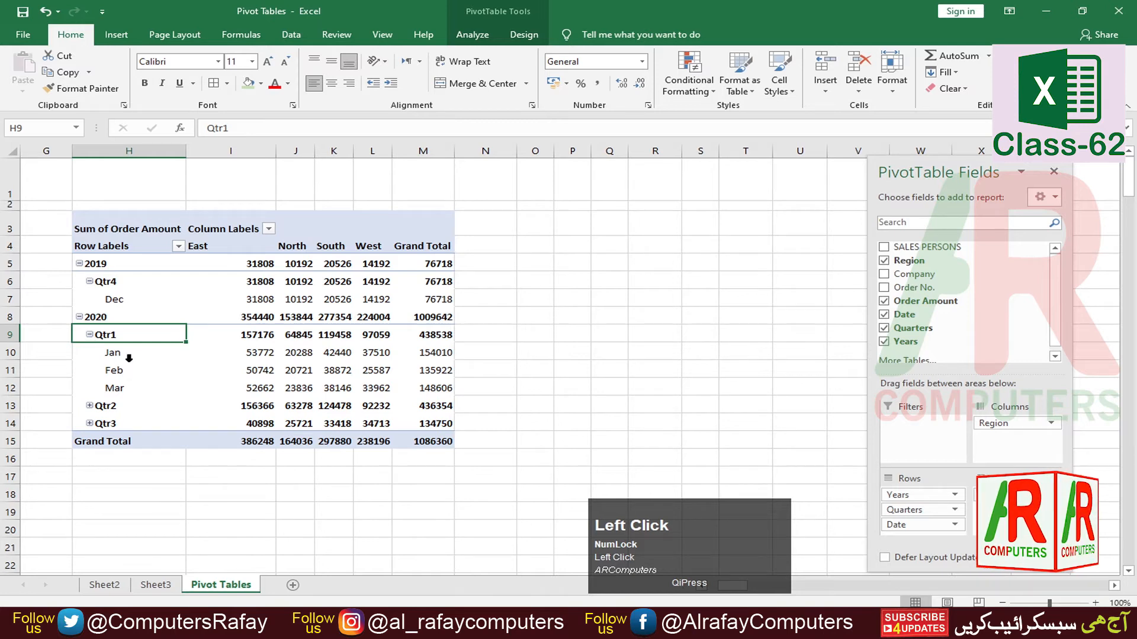
{"action": "left_click", "coordinate": [90, 406]}
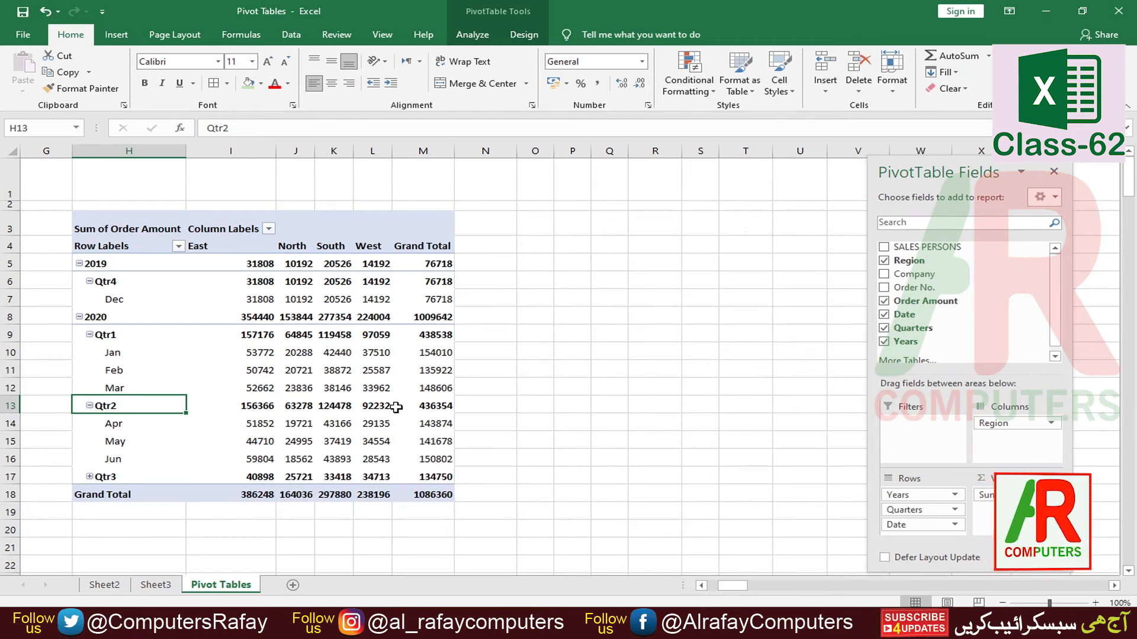
{"action": "left_click", "coordinate": [89, 477]}
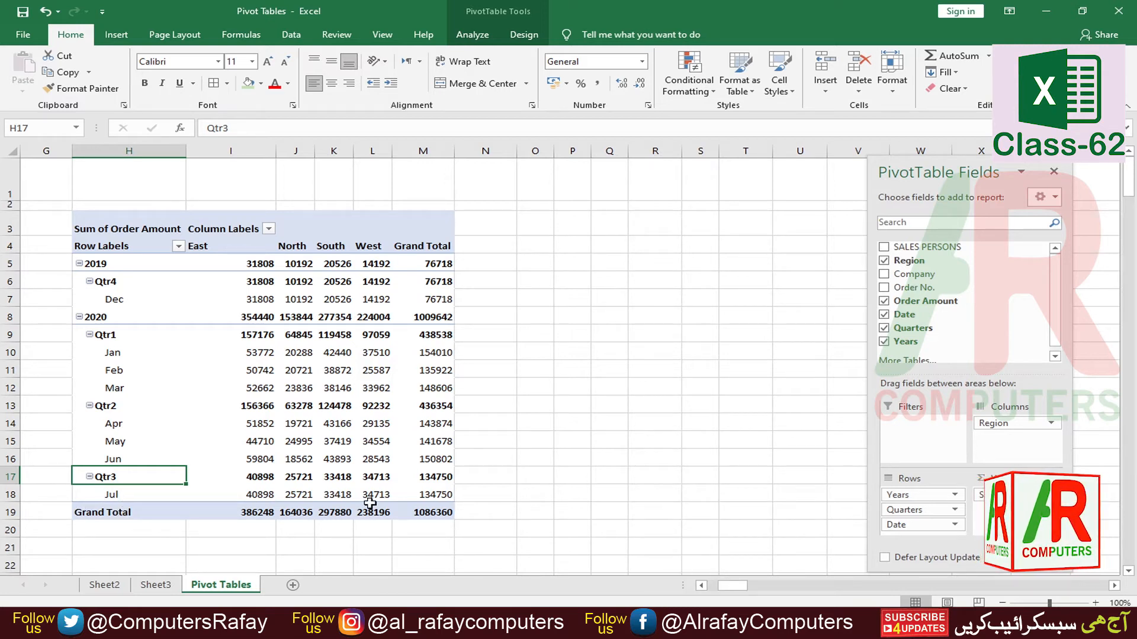
Step: Remove Date, Quarters, Years and Region from the PivotTable, keeping only Order Amount
{"action": "mouse_move", "coordinate": [342, 294]}
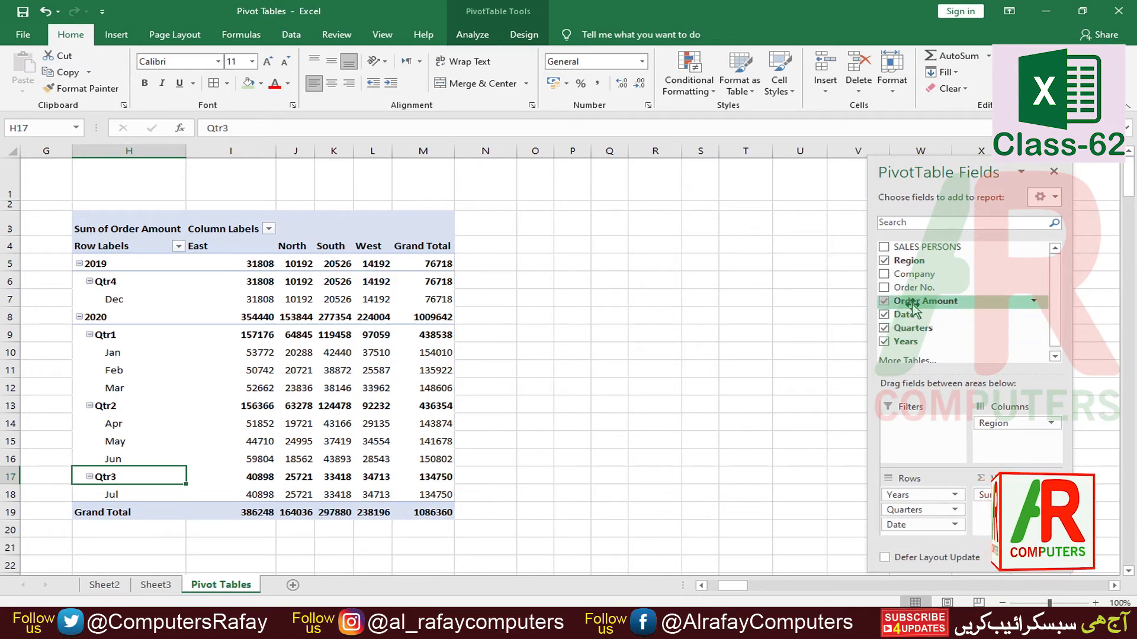
{"action": "left_click", "coordinate": [884, 314]}
{"action": "left_click", "coordinate": [884, 328]}
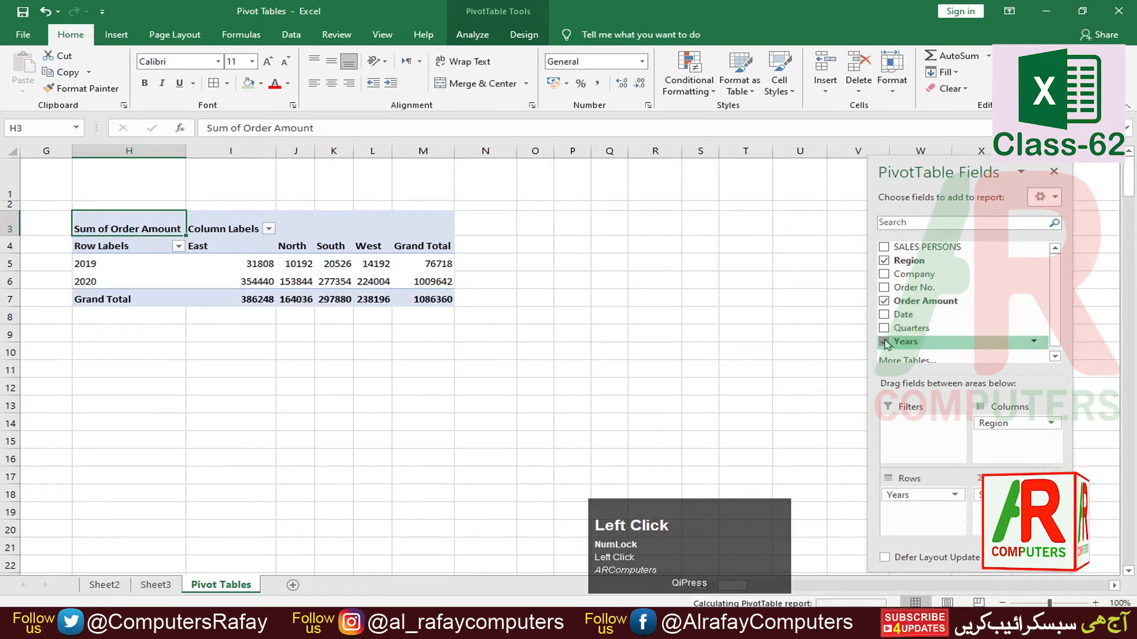
{"action": "left_click", "coordinate": [884, 341]}
{"action": "left_click", "coordinate": [883, 260]}
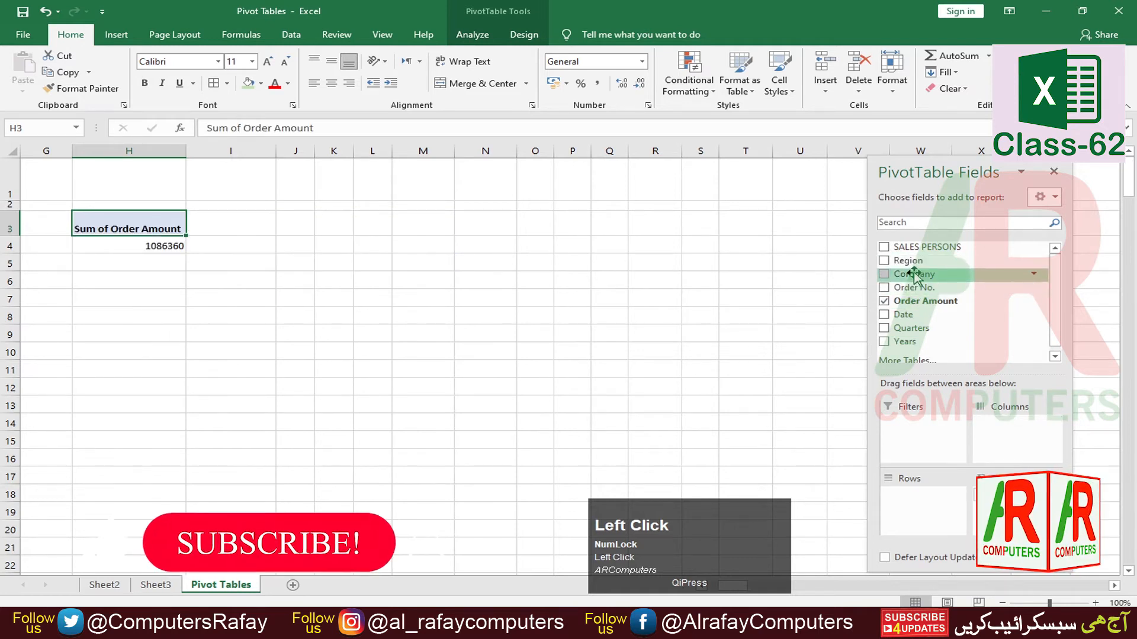
Step: Place Region in the PivotTable columns and SALES PERSONS in the rows, and check the order amounts for each salesperson and region
{"action": "left_click_drag", "start_coordinate": [906, 261], "coordinate": [1012, 443]}
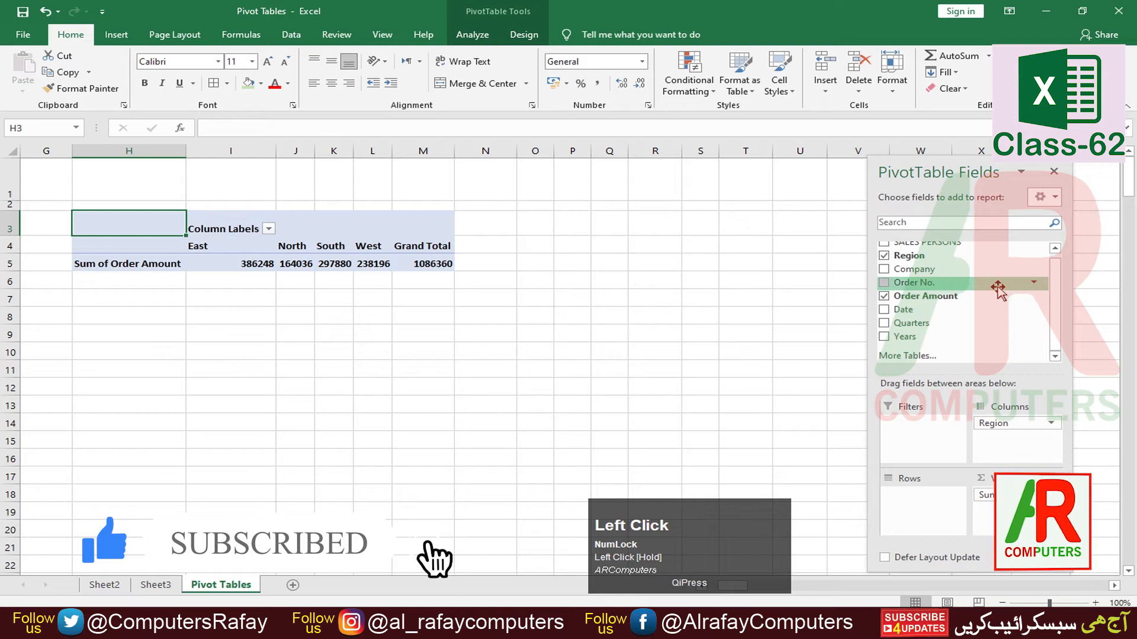
{"action": "scroll", "coordinate": [998, 290], "scroll_direction": "up", "scroll_amount": 1}
{"action": "left_click_drag", "start_coordinate": [941, 247], "coordinate": [931, 519]}
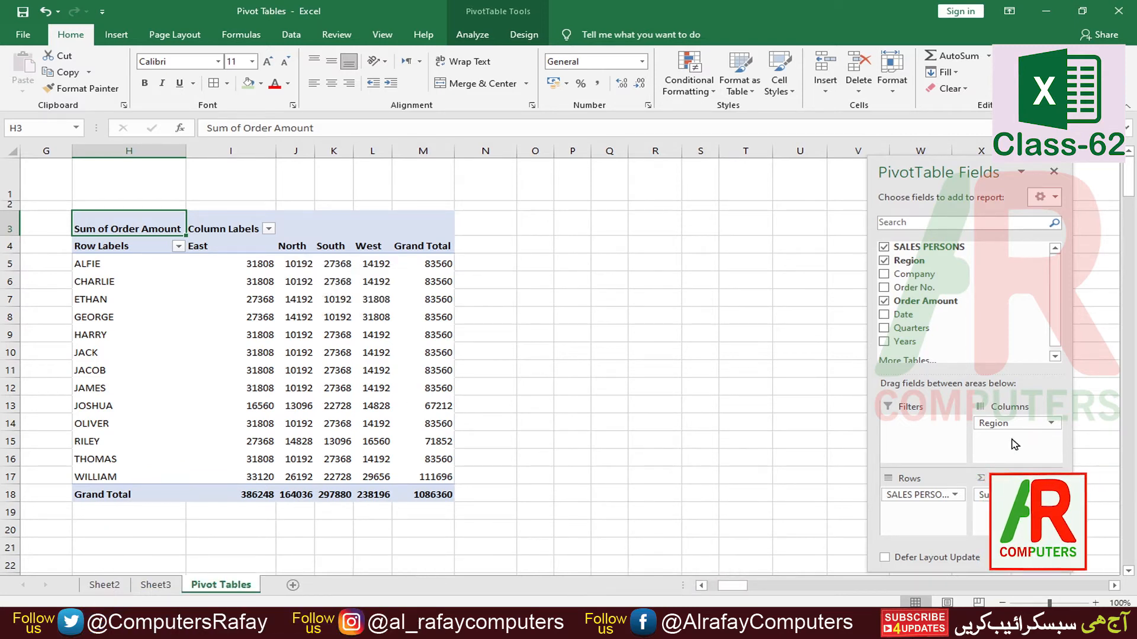
{"action": "mouse_move", "coordinate": [253, 419]}
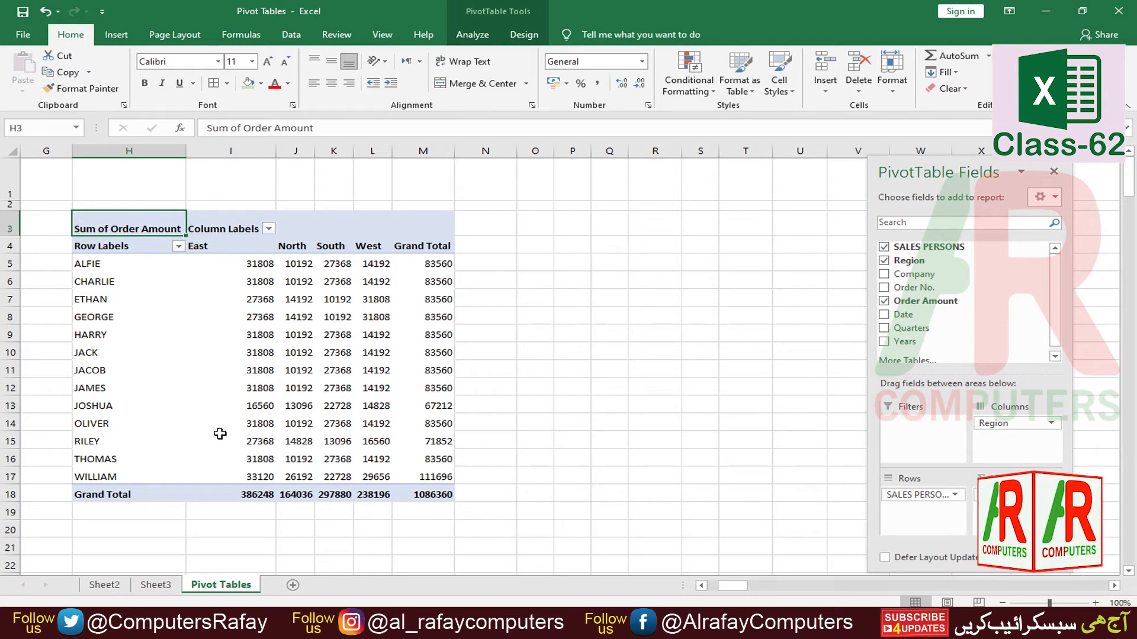
{"action": "left_click", "coordinate": [260, 299]}
{"action": "left_click", "coordinate": [299, 353]}
{"action": "mouse_move", "coordinate": [348, 370]}
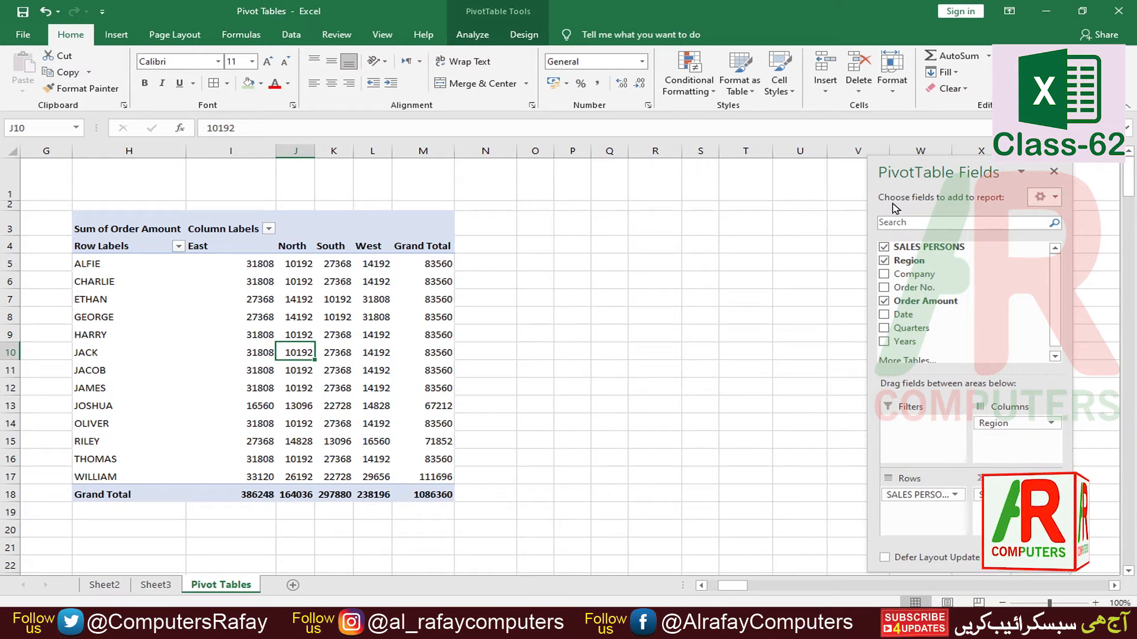
{"action": "left_click", "coordinate": [1046, 198]}
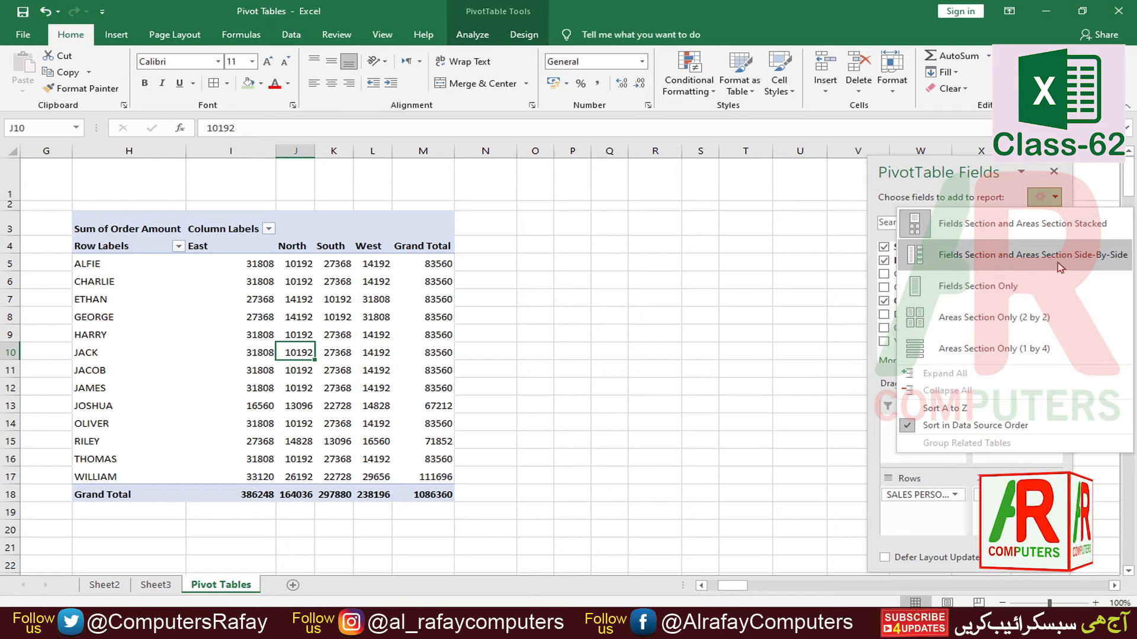
{"action": "left_click", "coordinate": [751, 307]}
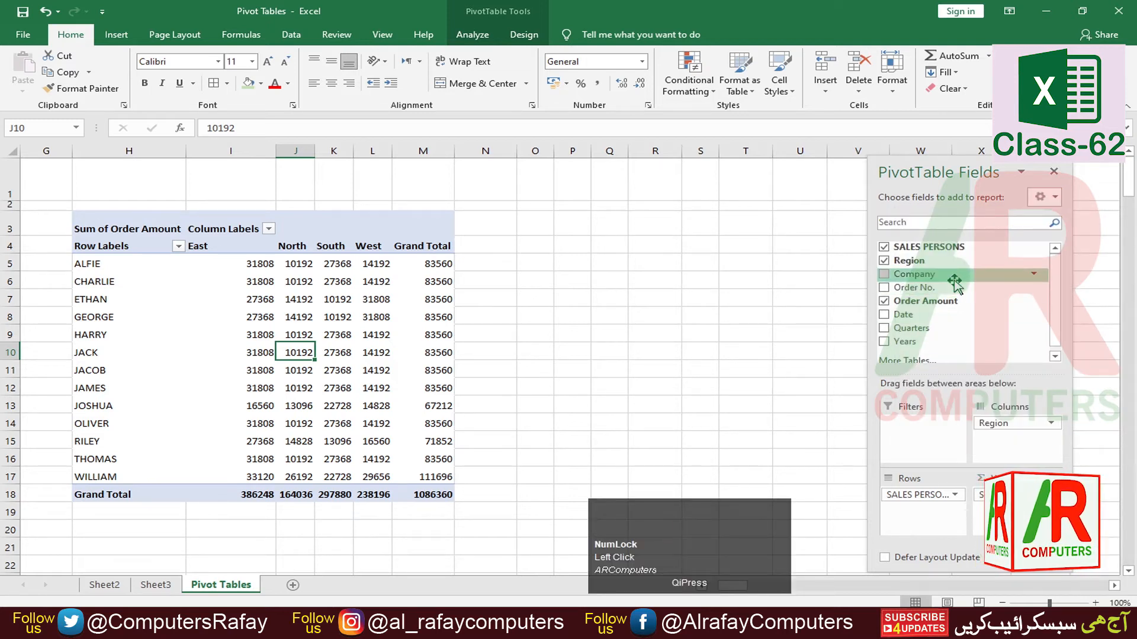
{"action": "left_click", "coordinate": [1044, 197]}
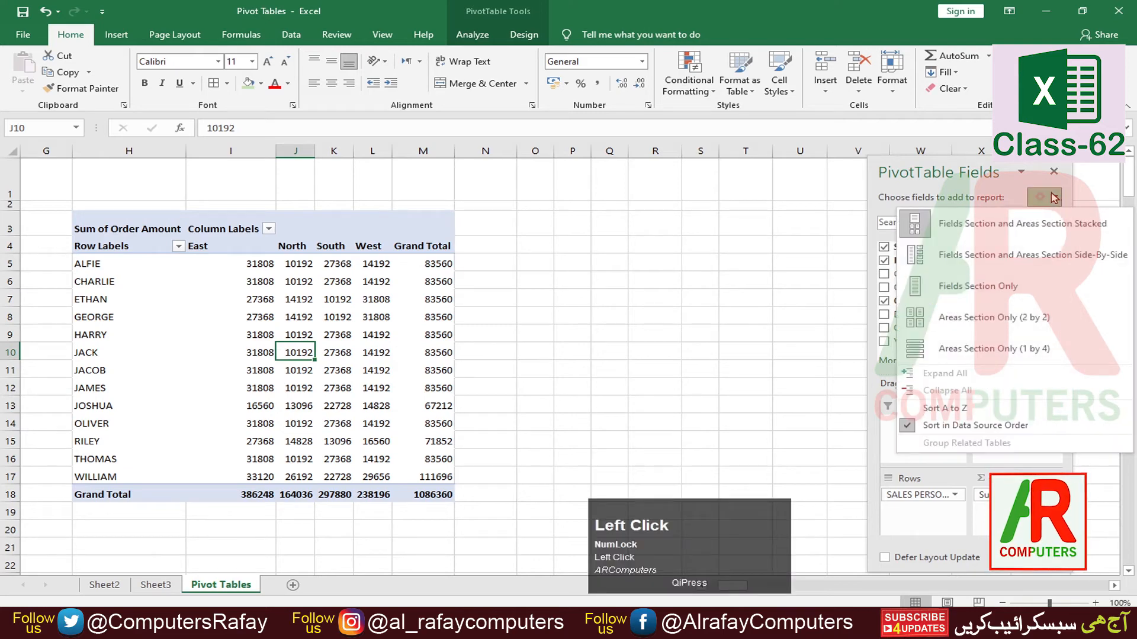
{"action": "left_click", "coordinate": [763, 384]}
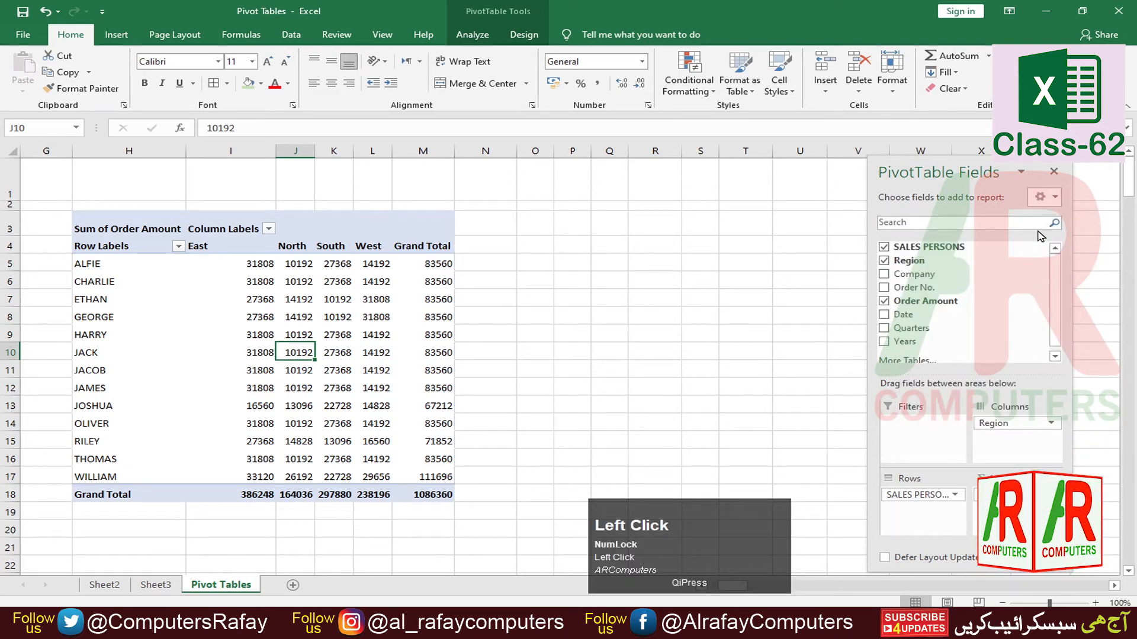
Step: Arrange the PivotTable field list with its fields section and areas section side by side
{"action": "left_click", "coordinate": [1044, 197]}
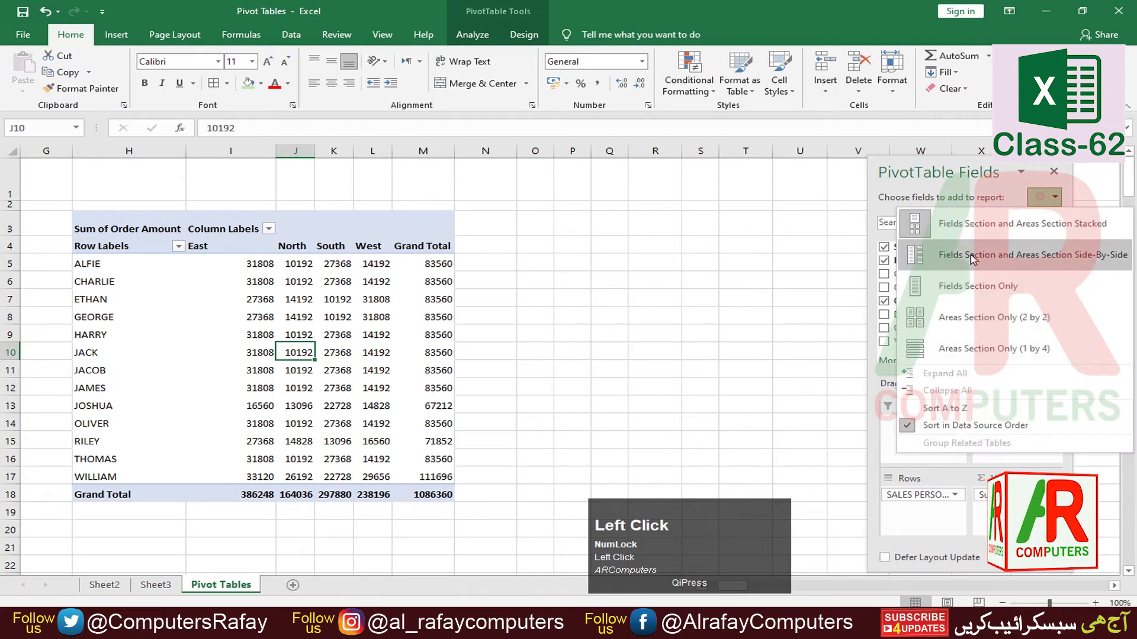
{"action": "left_click", "coordinate": [971, 259]}
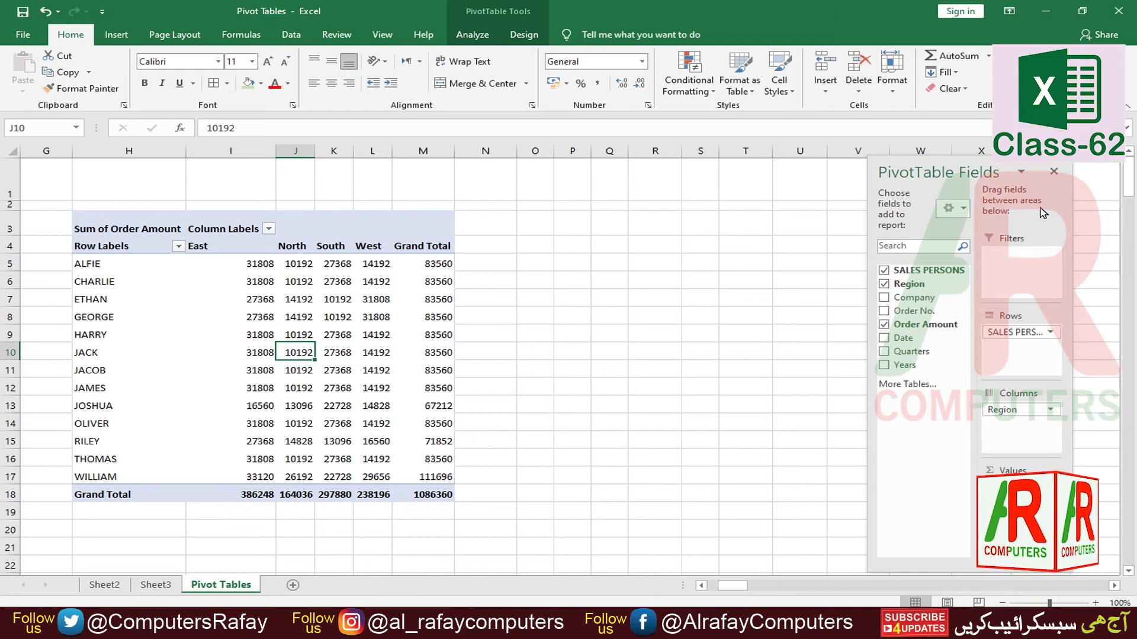
{"action": "left_click", "coordinate": [1021, 173]}
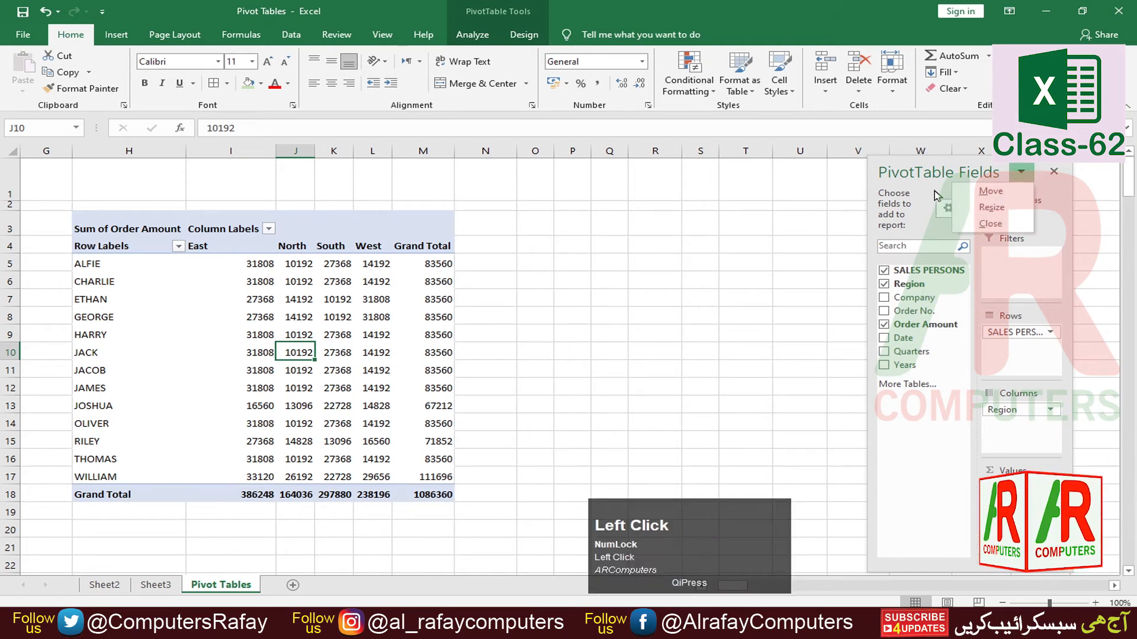
Step: Try the Fields Section Only layout for the PivotTable field list, and switch it to Areas Section Only (2 by 2)
{"action": "left_click", "coordinate": [952, 209]}
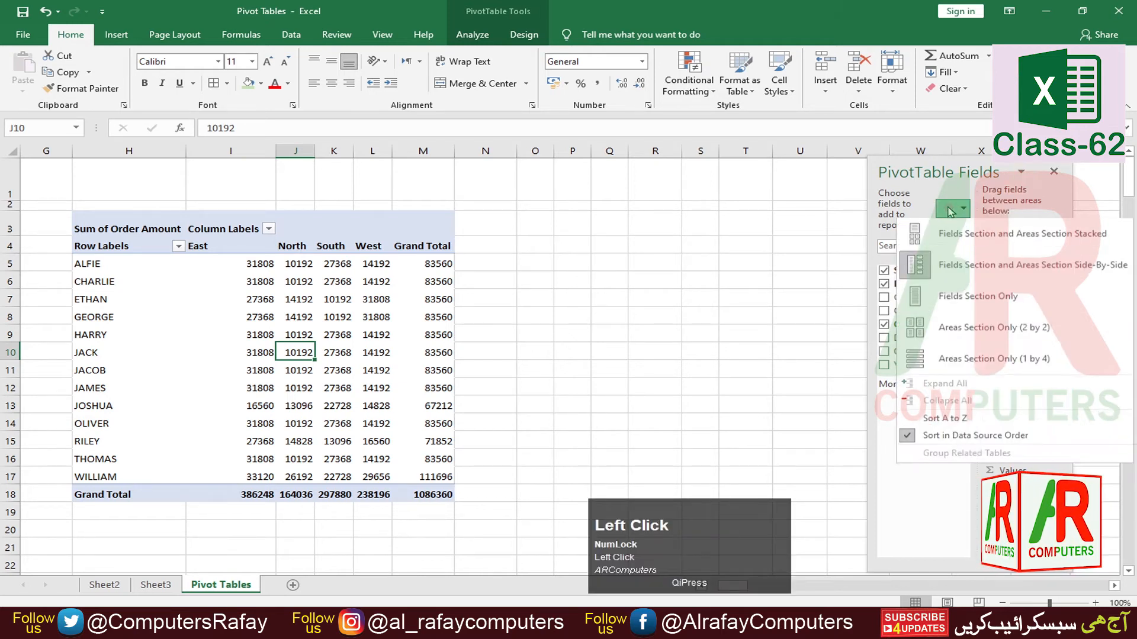
{"action": "left_click", "coordinate": [943, 304]}
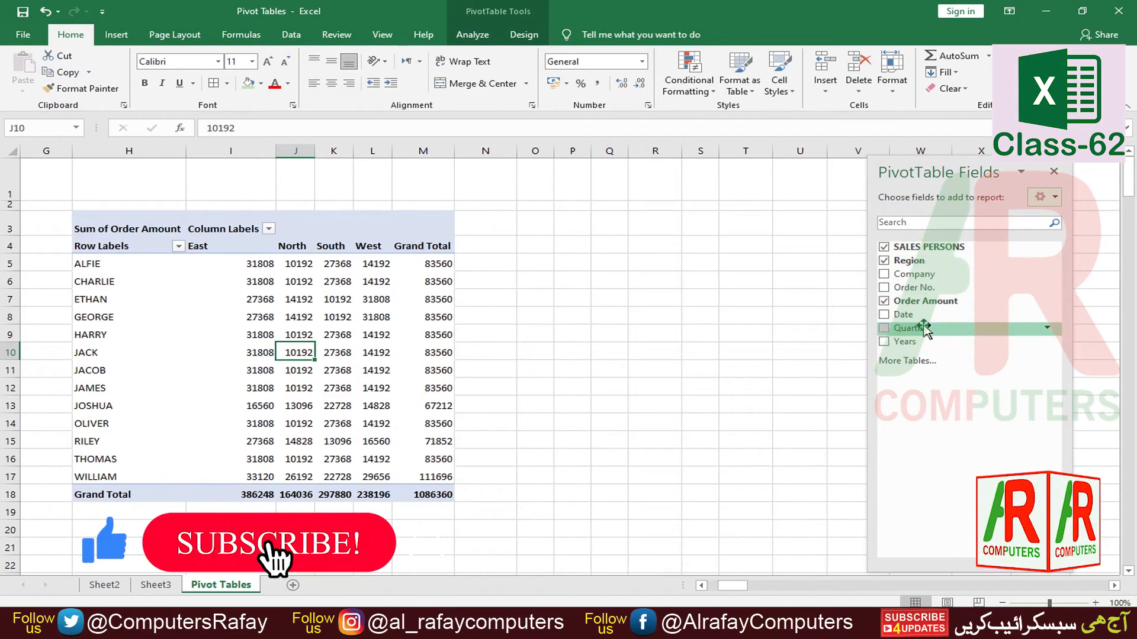
{"action": "left_click", "coordinate": [1054, 197]}
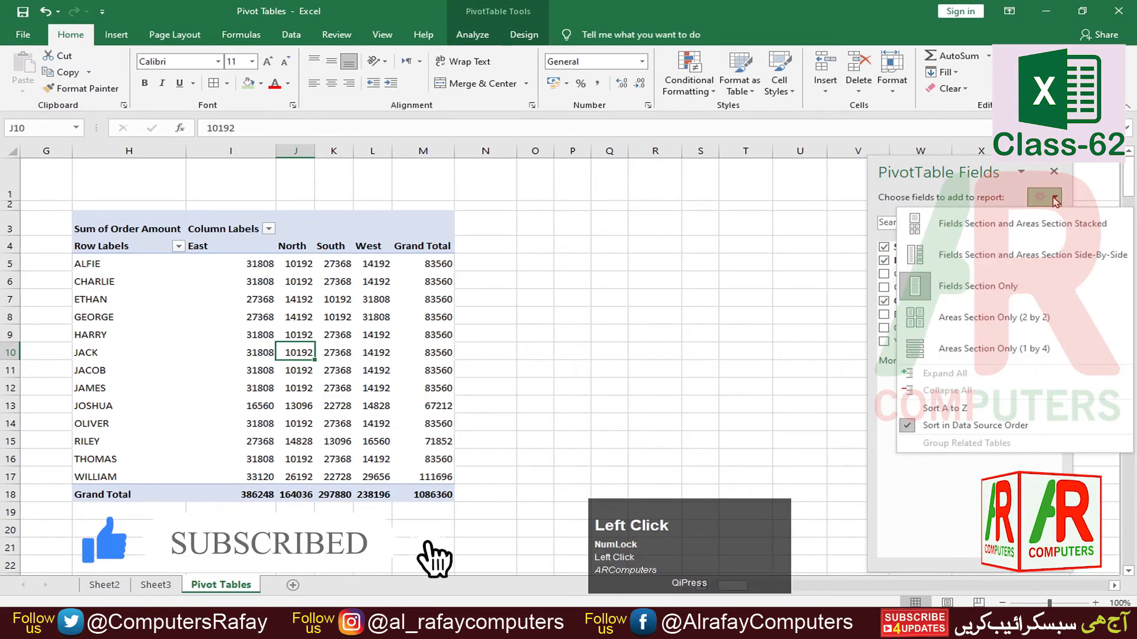
{"action": "left_click", "coordinate": [971, 319]}
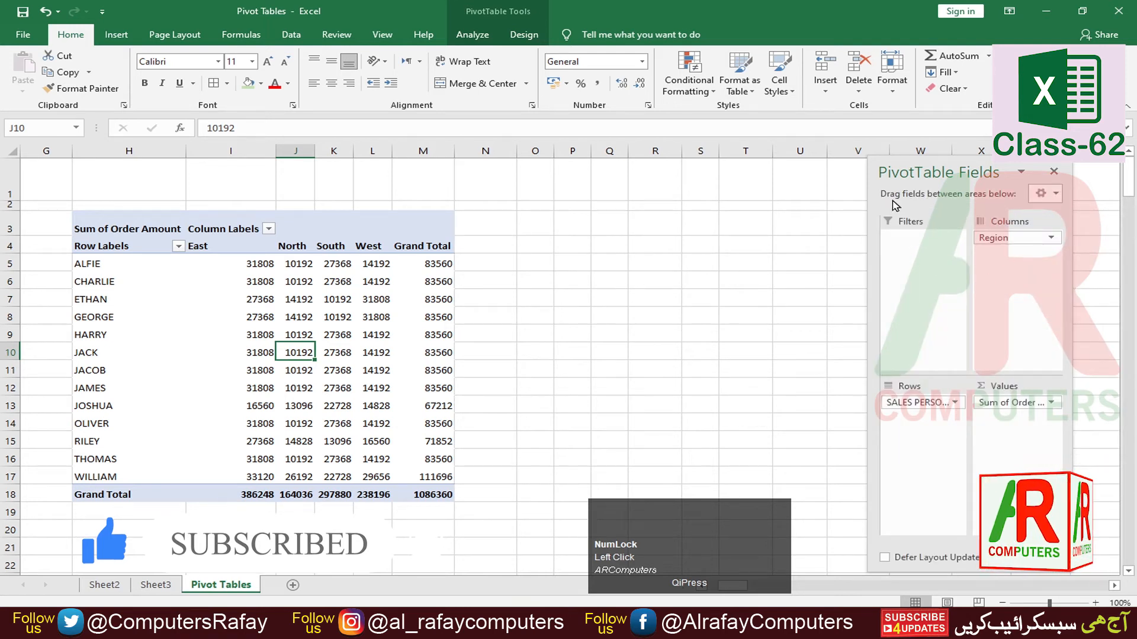
Step: Try the Areas Section Only (1 by 4) layout for the field list, and return it to Fields Section and Areas Section Stacked
{"action": "left_click", "coordinate": [1049, 194]}
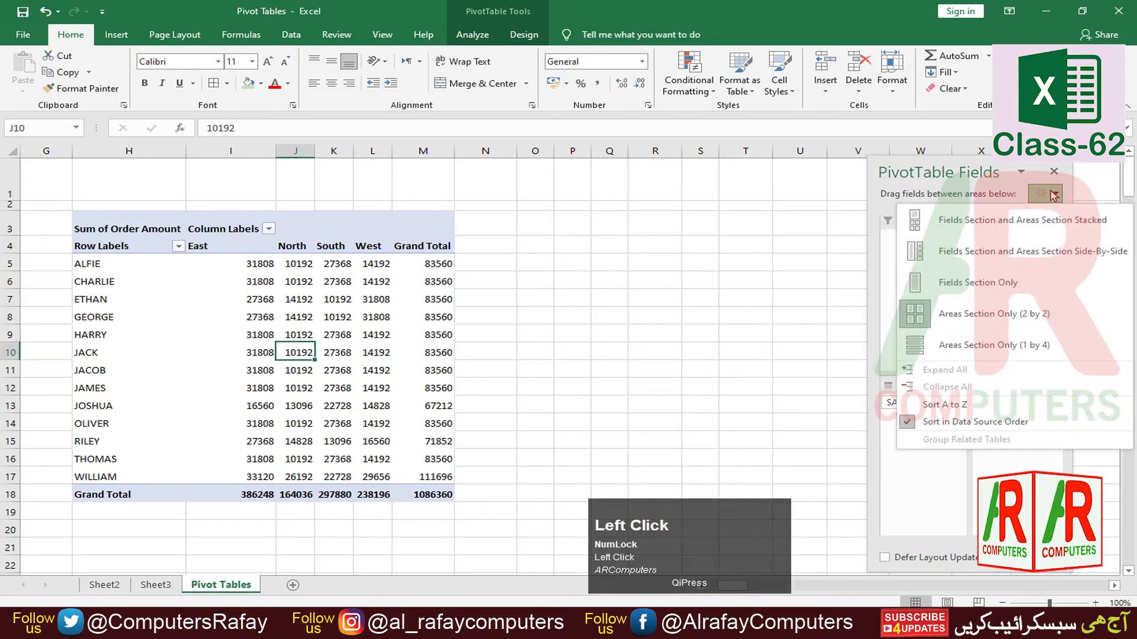
{"action": "left_click", "coordinate": [950, 348]}
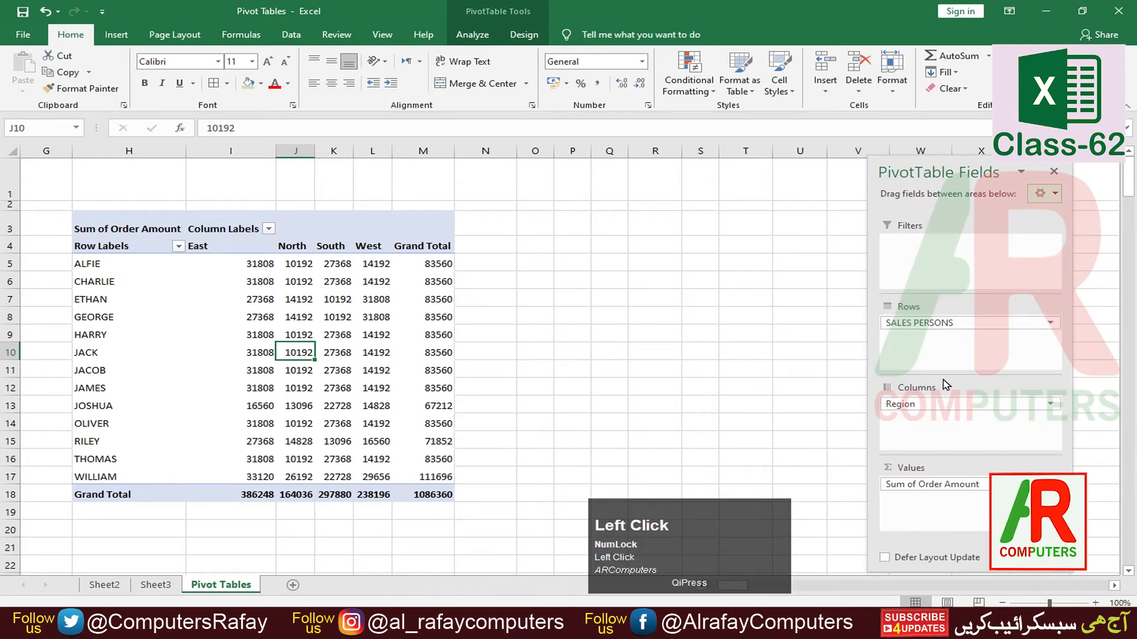
{"action": "left_click", "coordinate": [1054, 194]}
{"action": "left_click", "coordinate": [954, 223]}
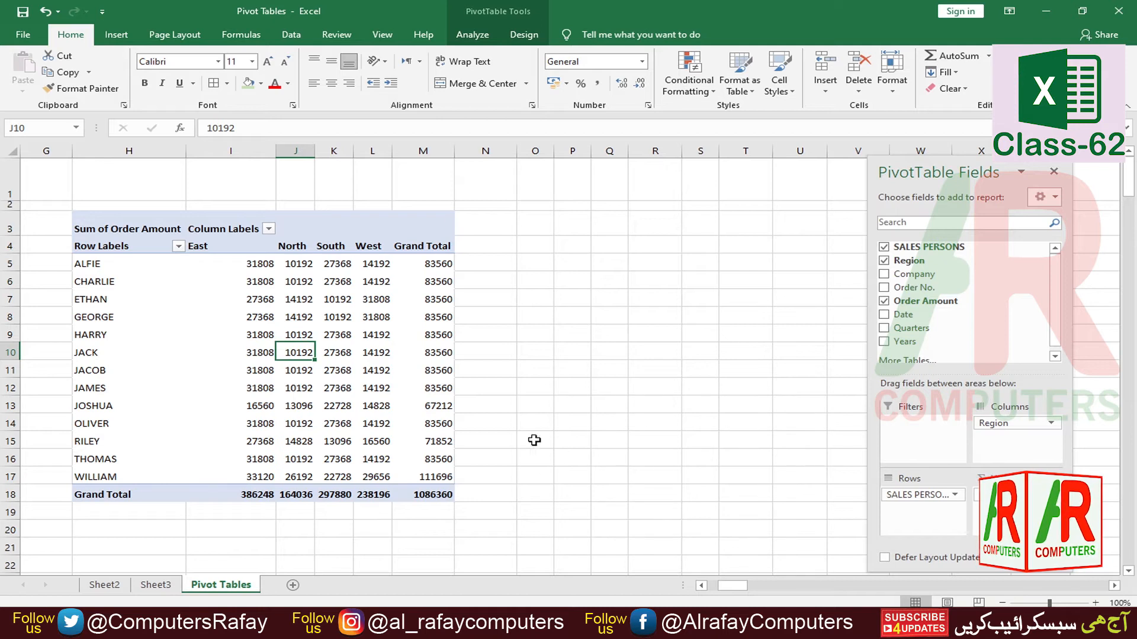
Step: Compare selecting a cell outside the PivotTable with selecting cells inside it, and look over the Analyze and Design tools
{"action": "left_click", "coordinate": [593, 318]}
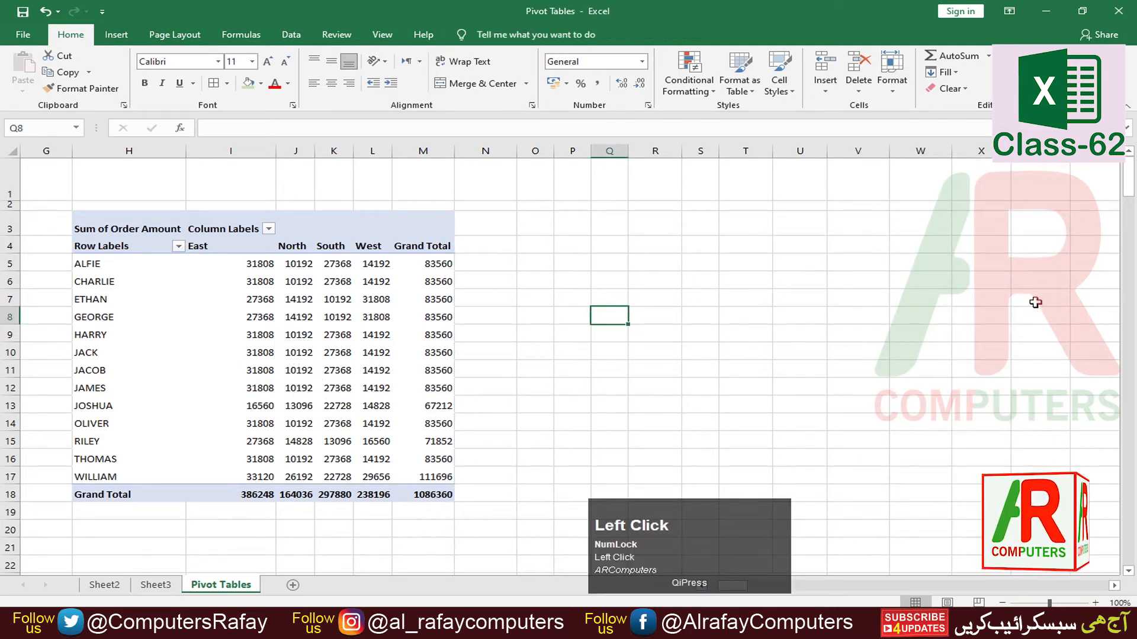
{"action": "left_click", "coordinate": [269, 373]}
{"action": "mouse_move", "coordinate": [281, 334]}
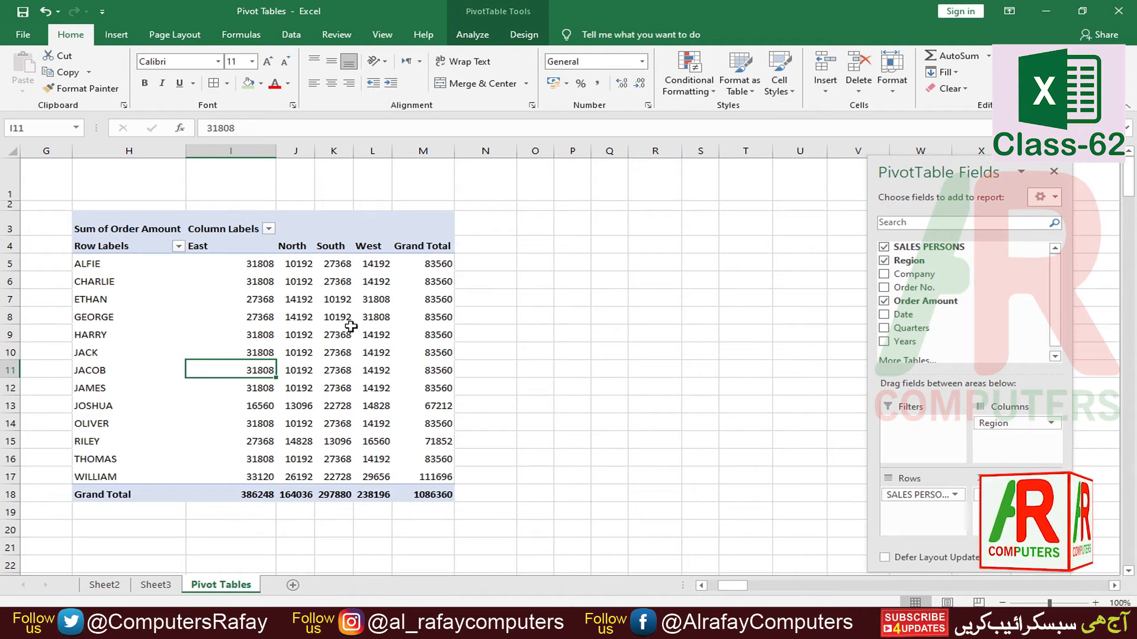
{"action": "left_click", "coordinate": [289, 353]}
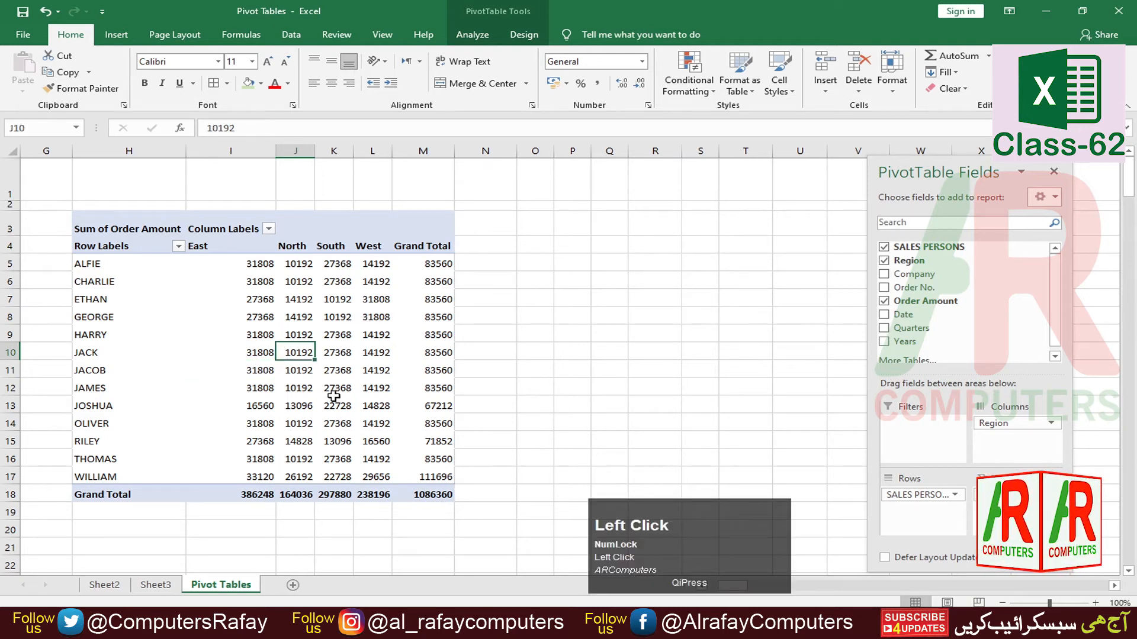
{"action": "left_click", "coordinate": [266, 404]}
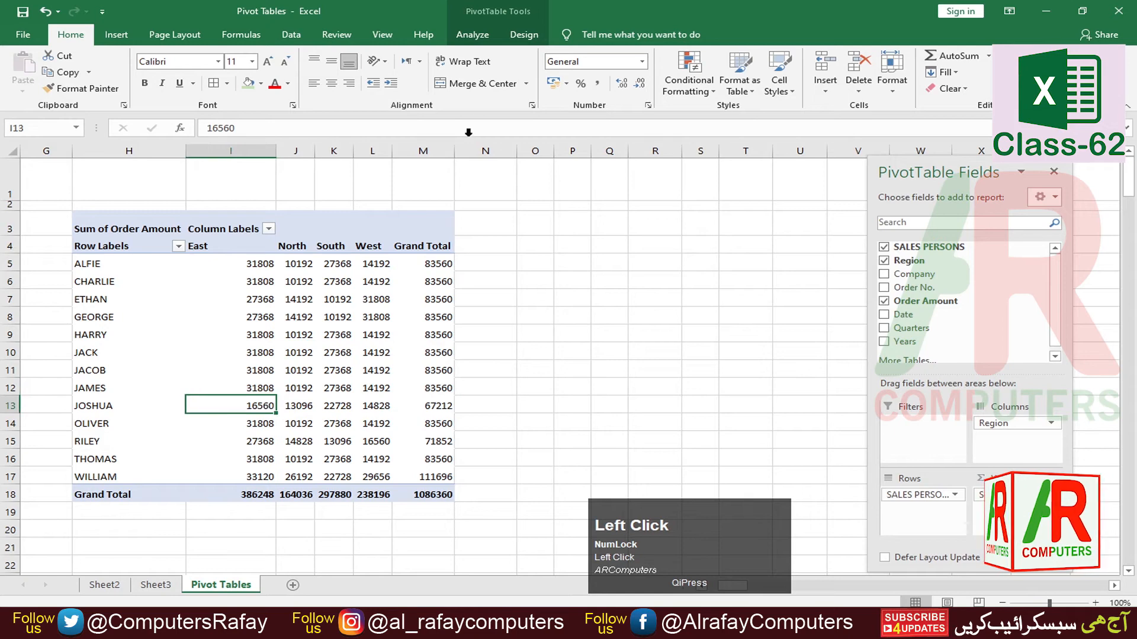
{"action": "left_click", "coordinate": [470, 36]}
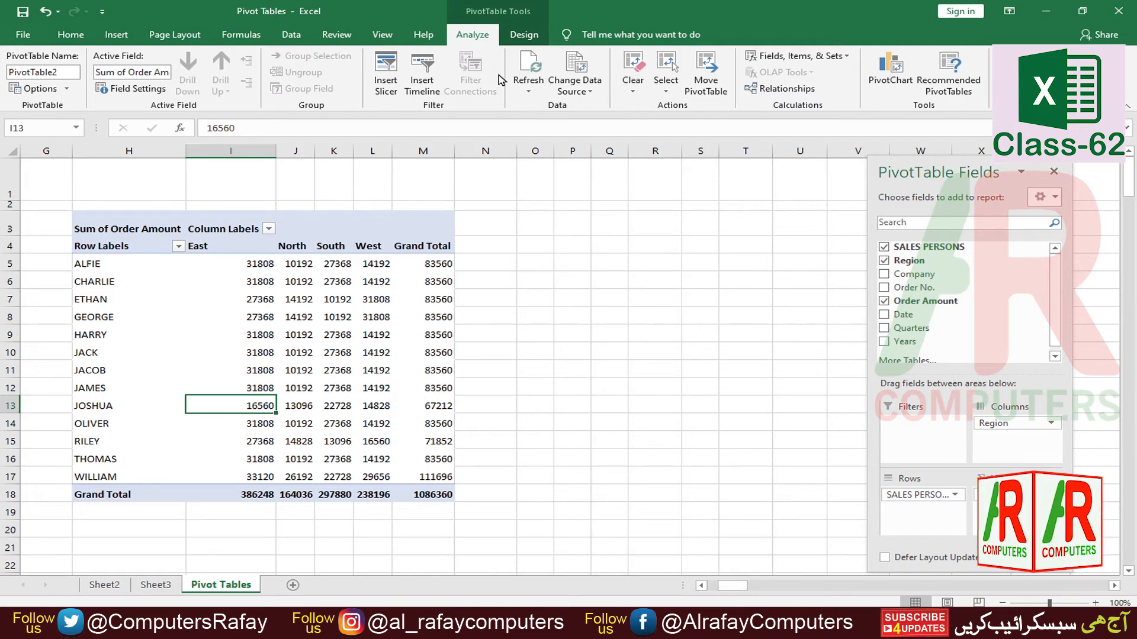
{"action": "left_click", "coordinate": [522, 39]}
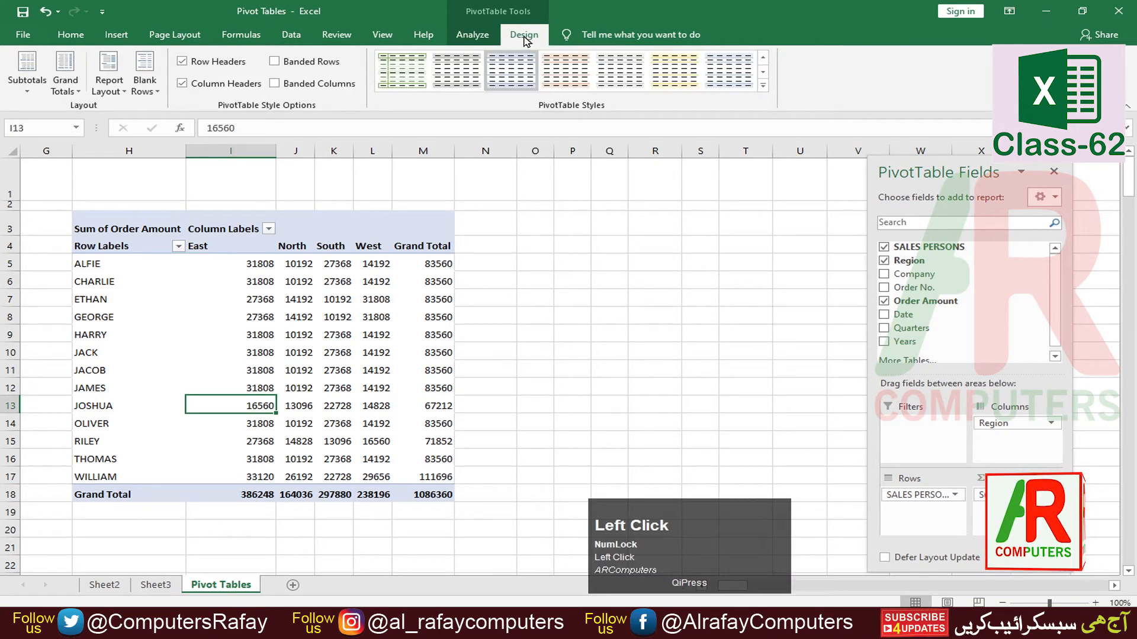
{"action": "left_click", "coordinate": [474, 41]}
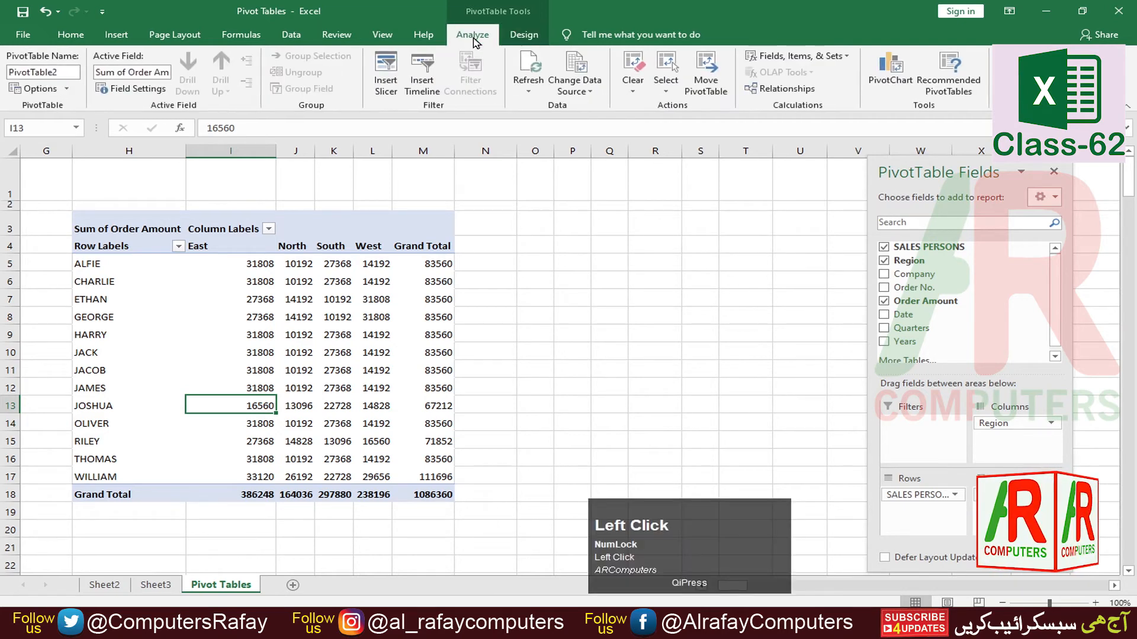
Step: Hide the PivotTable field list, show it again, and move it slightly closer to the PivotTable
{"action": "left_click", "coordinate": [1054, 172]}
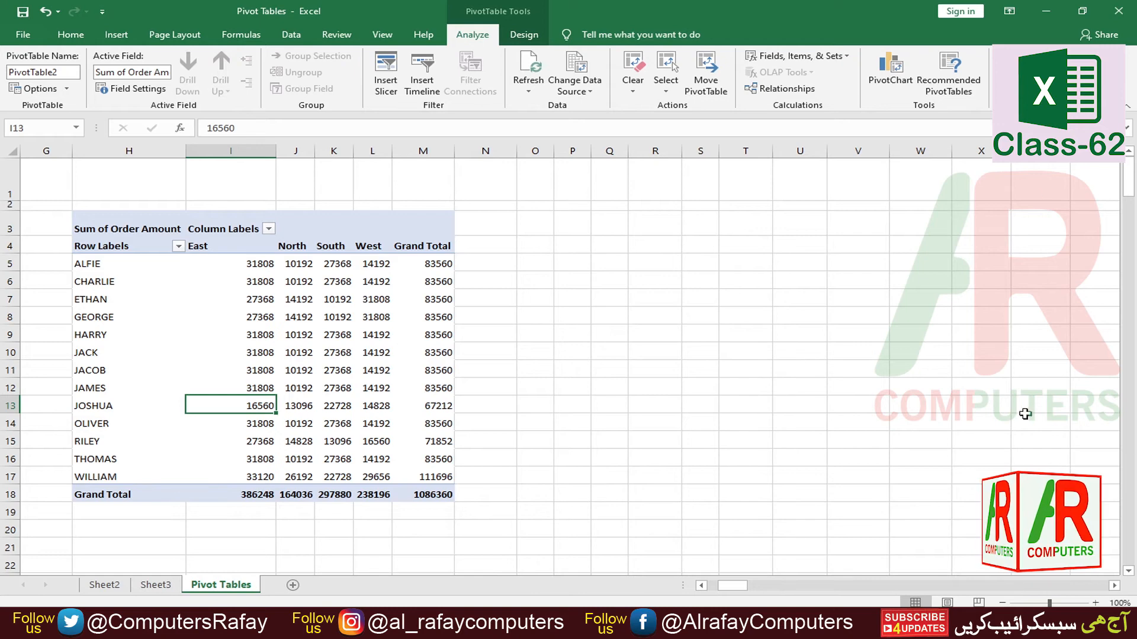
{"action": "left_click", "coordinate": [622, 310]}
{"action": "left_click", "coordinate": [249, 317]}
{"action": "left_click", "coordinate": [249, 388]}
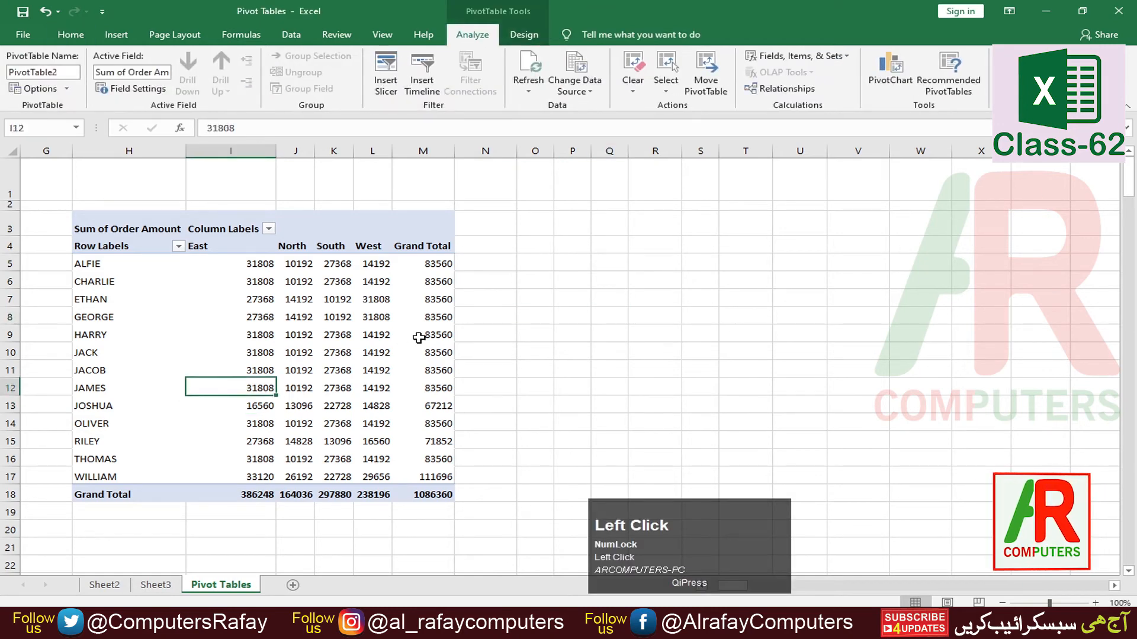
{"action": "left_click", "coordinate": [421, 334]}
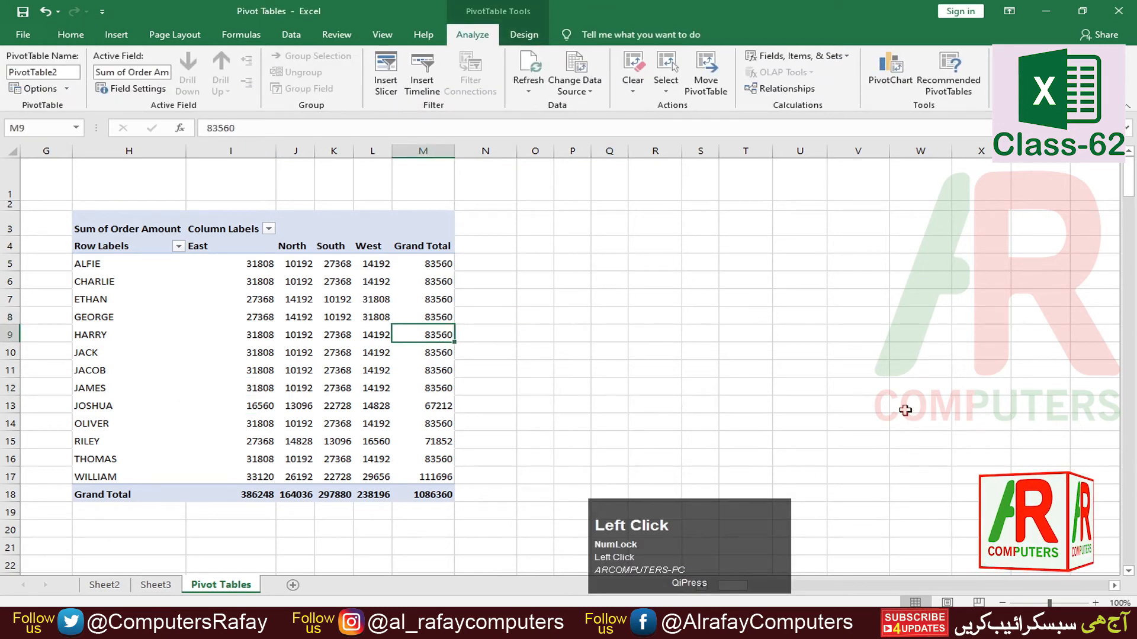
{"action": "left_click", "coordinate": [469, 35]}
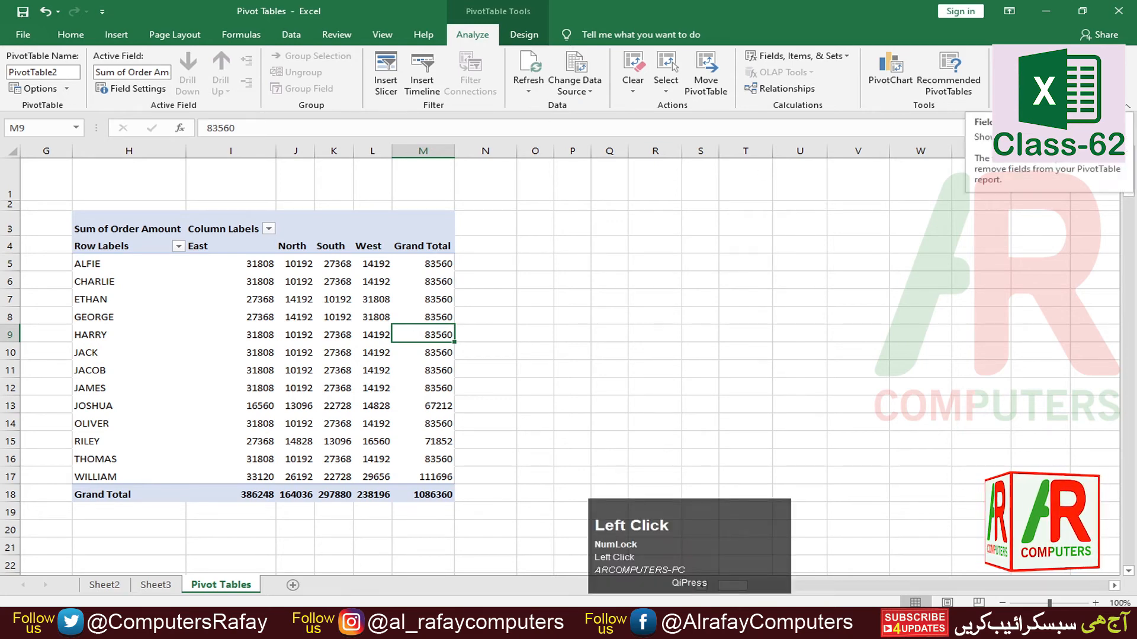
{"action": "left_click", "coordinate": [1008, 72]}
{"action": "left_click_drag", "start_coordinate": [976, 175], "coordinate": [935, 197]}
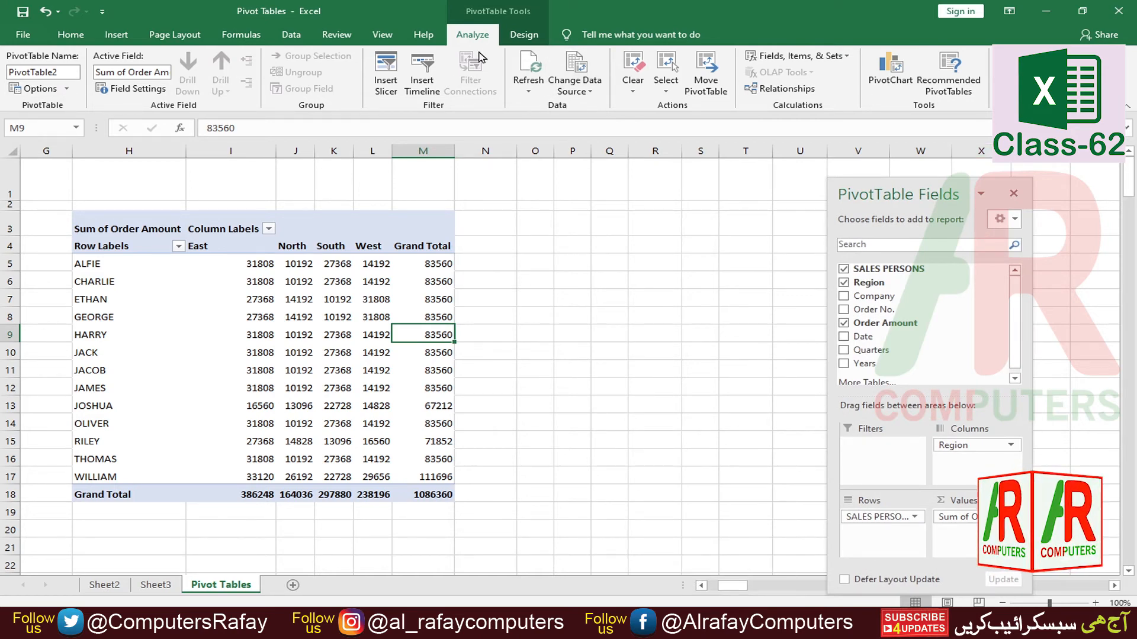
Step: Try other PivotTable styles, and apply the medium style with black header and total rows and a light orange body
{"action": "left_click", "coordinate": [531, 43]}
{"action": "left_click", "coordinate": [320, 315]}
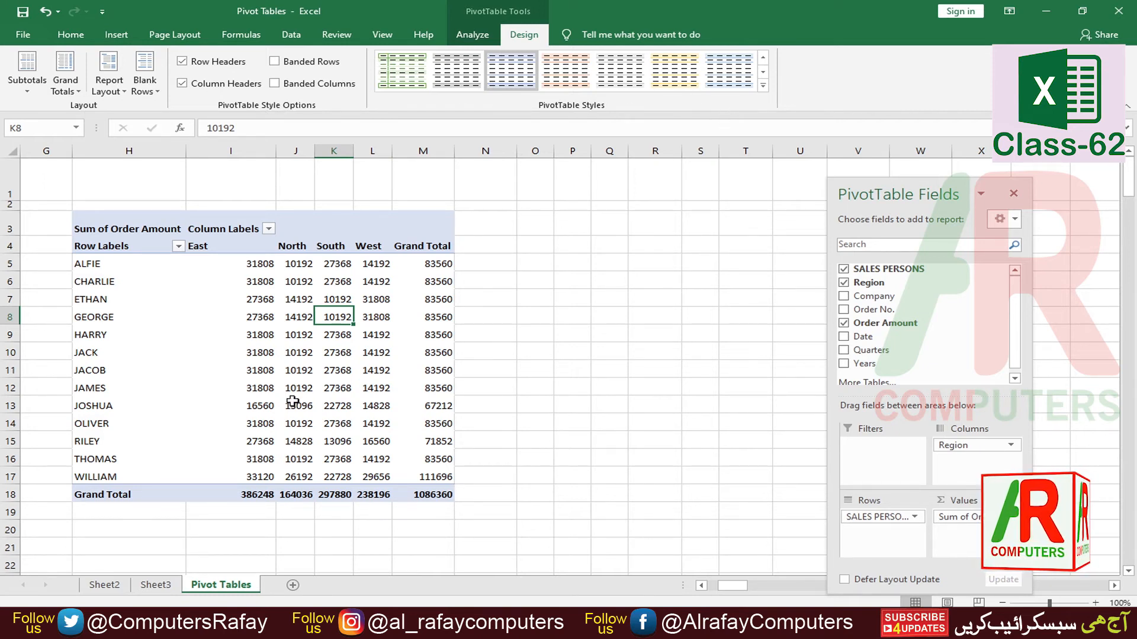
{"action": "left_click", "coordinate": [299, 352]}
{"action": "left_click", "coordinate": [763, 85]}
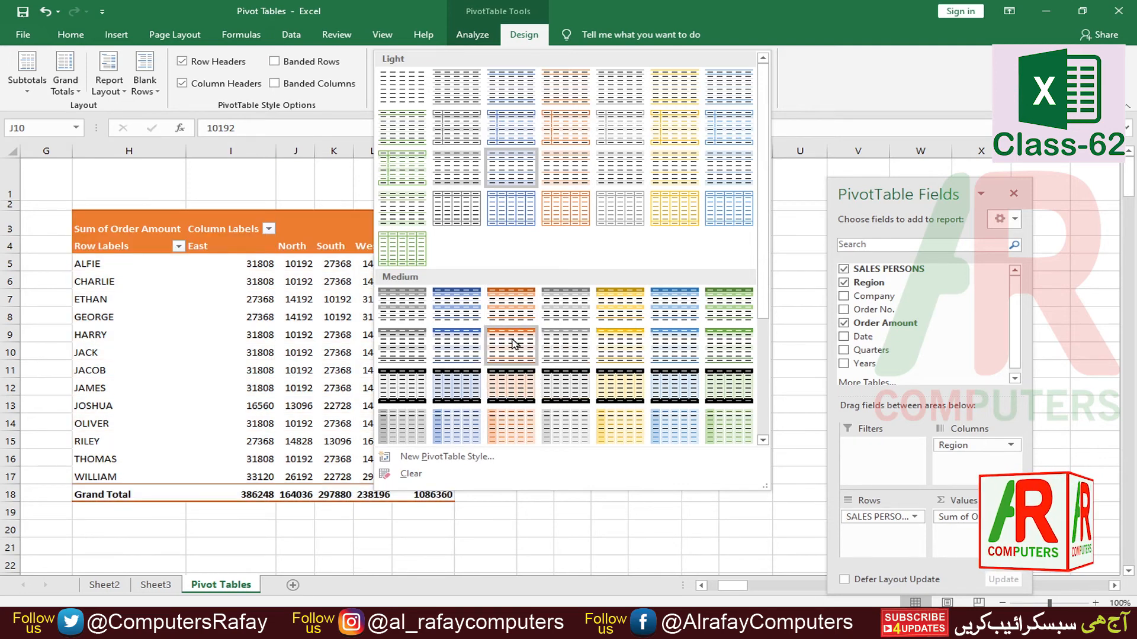
{"action": "left_click", "coordinate": [506, 342]}
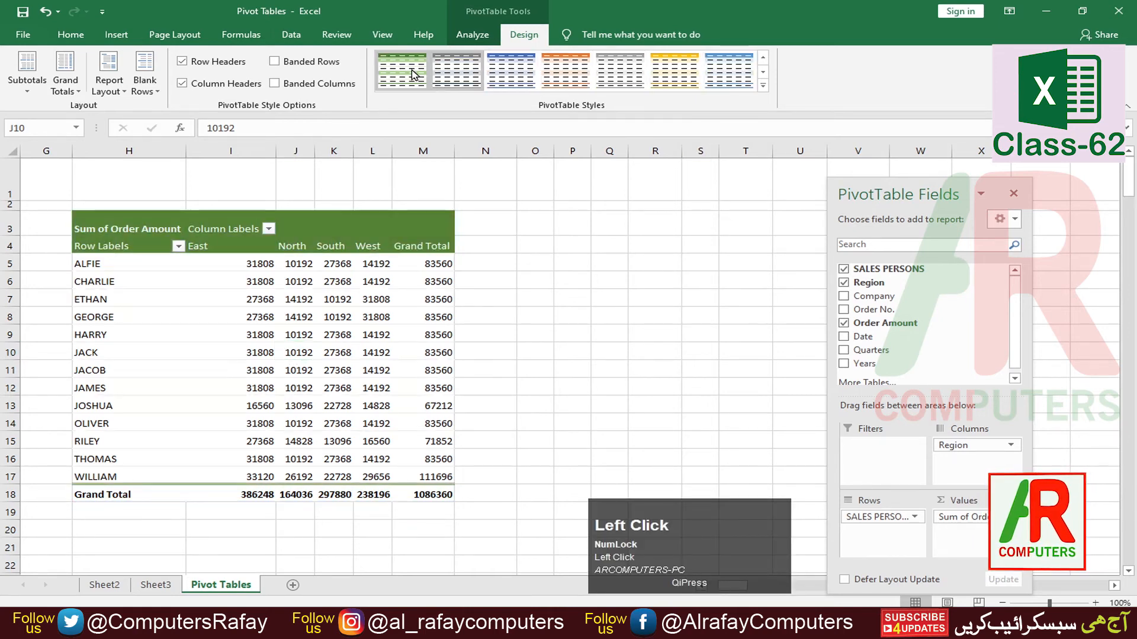
{"action": "left_click", "coordinate": [454, 76]}
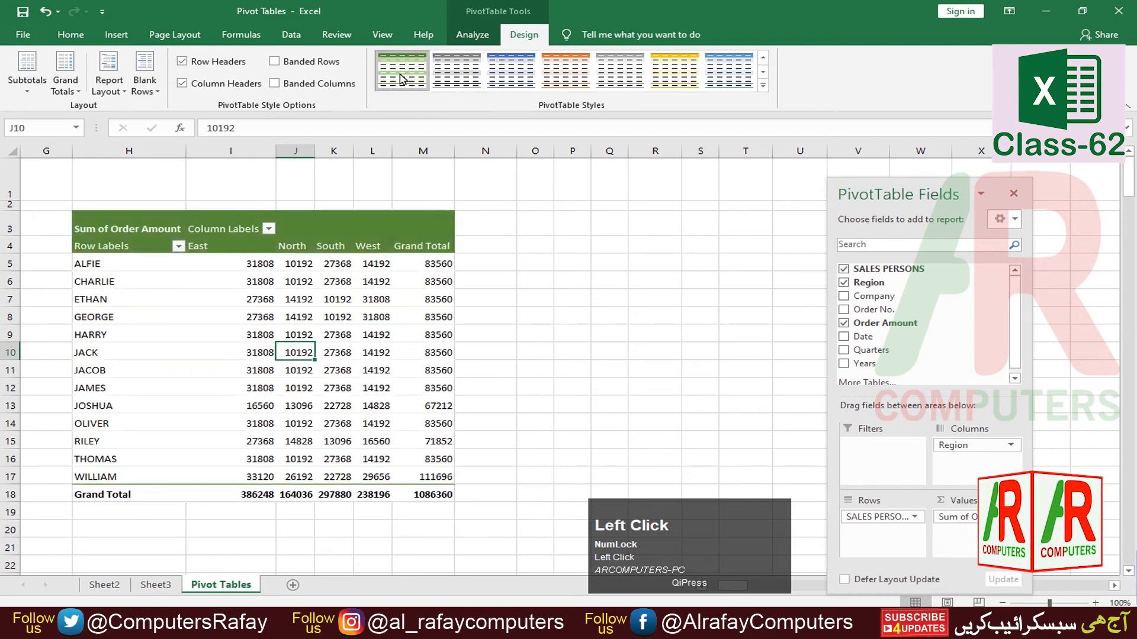
{"action": "left_click", "coordinate": [763, 85]}
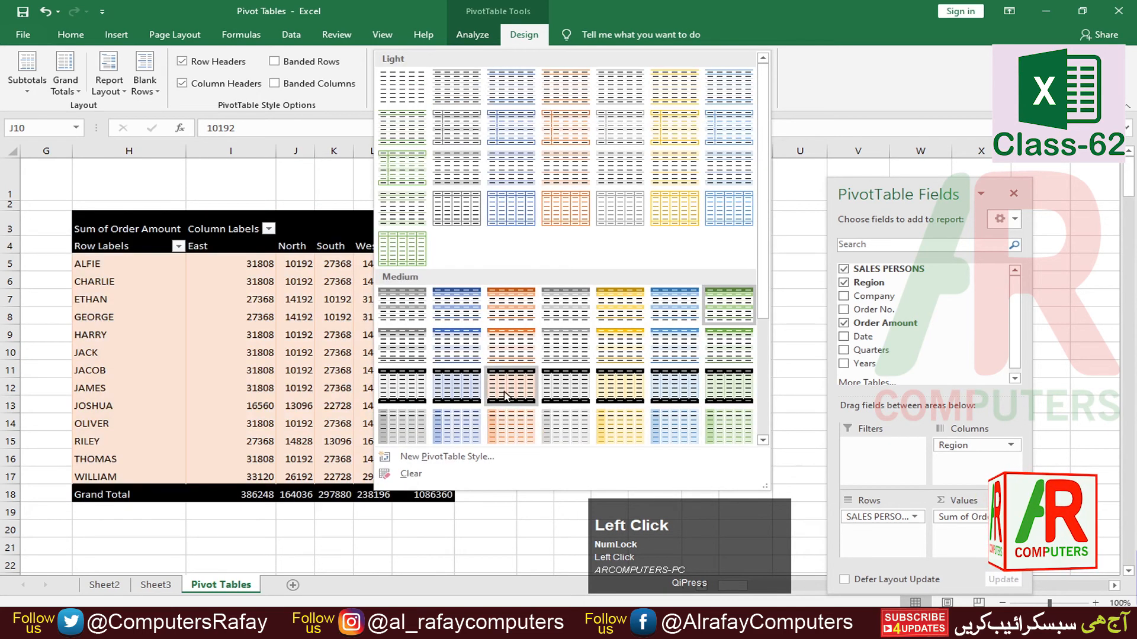
{"action": "left_click", "coordinate": [508, 394]}
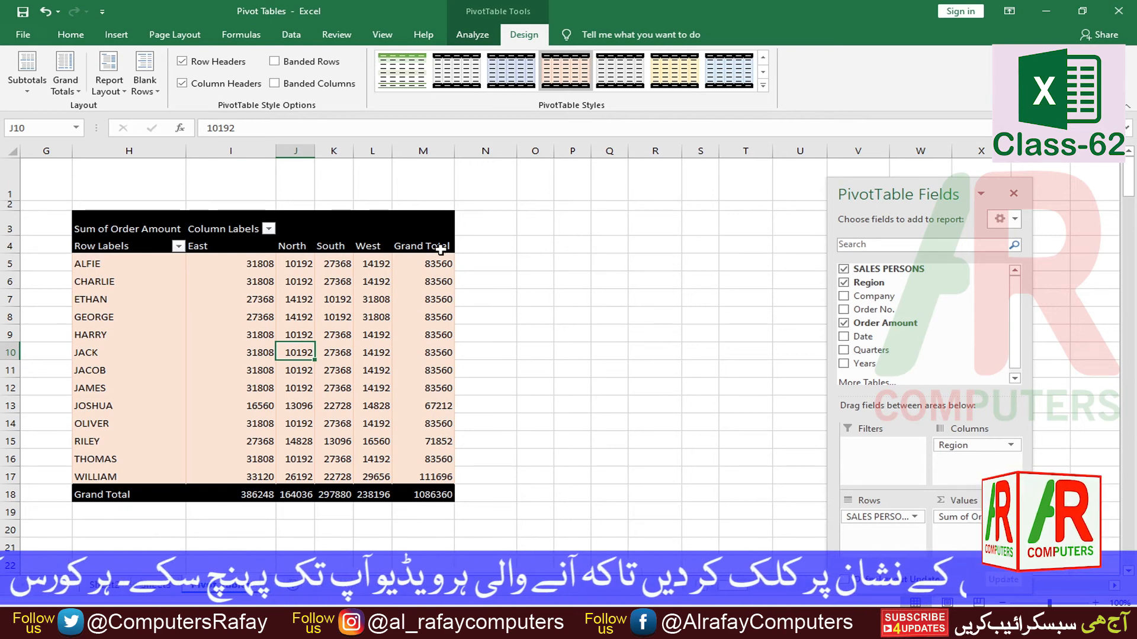
Step: Check the grand totals by salesperson and region, and turn grand totals off for rows and columns
{"action": "left_click_drag", "start_coordinate": [91, 272], "coordinate": [91, 474]}
{"action": "left_click", "coordinate": [129, 299]}
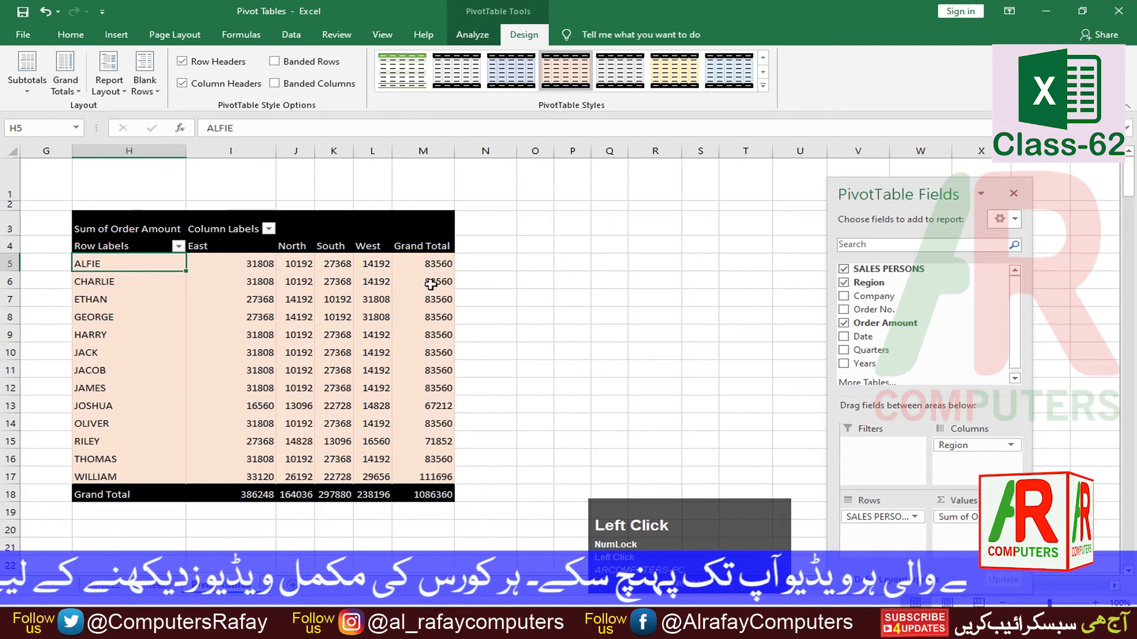
{"action": "left_click_drag", "start_coordinate": [432, 264], "coordinate": [439, 478]}
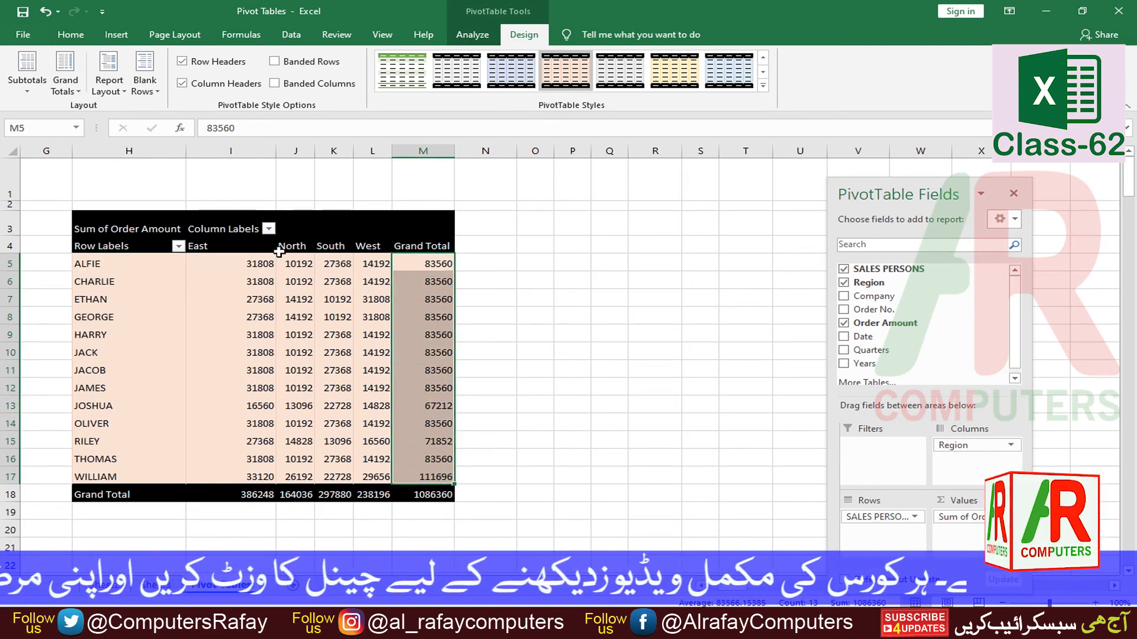
{"action": "left_click", "coordinate": [260, 494]}
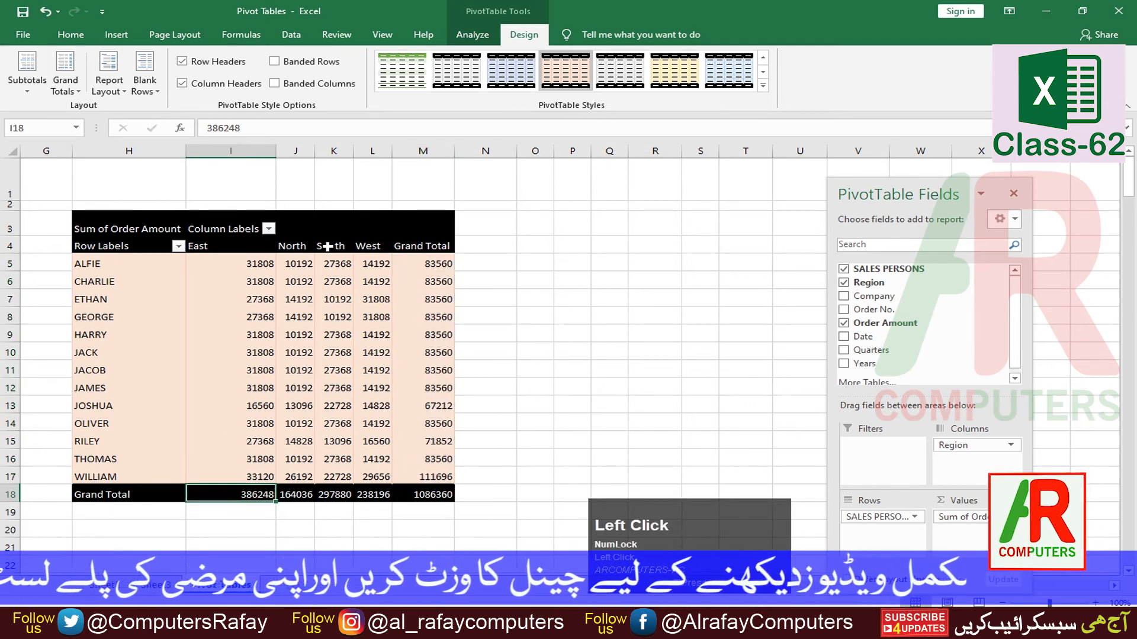
{"action": "left_click", "coordinate": [79, 92]}
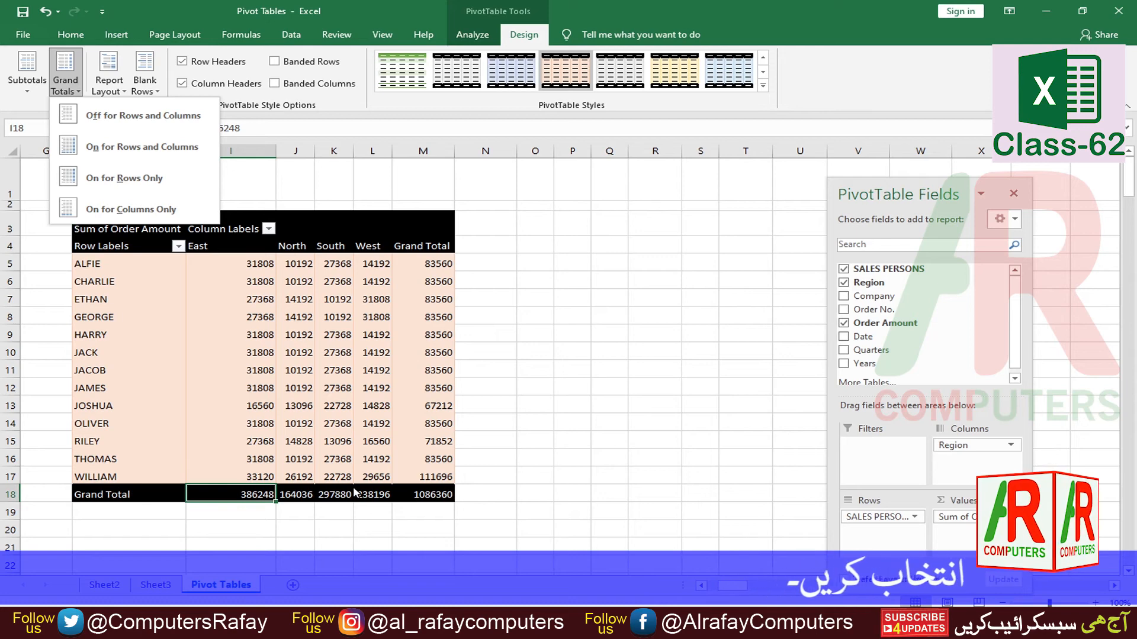
{"action": "left_click", "coordinate": [143, 115]}
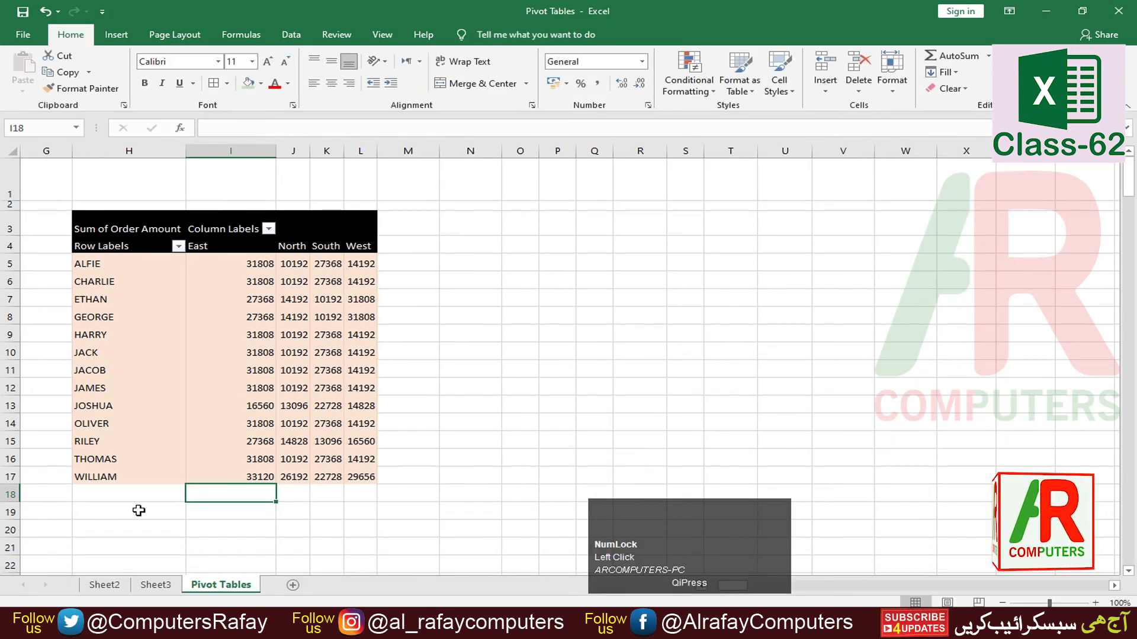
Step: Reselect a PivotTable cell and turn grand totals on for rows only
{"action": "left_click", "coordinate": [195, 281]}
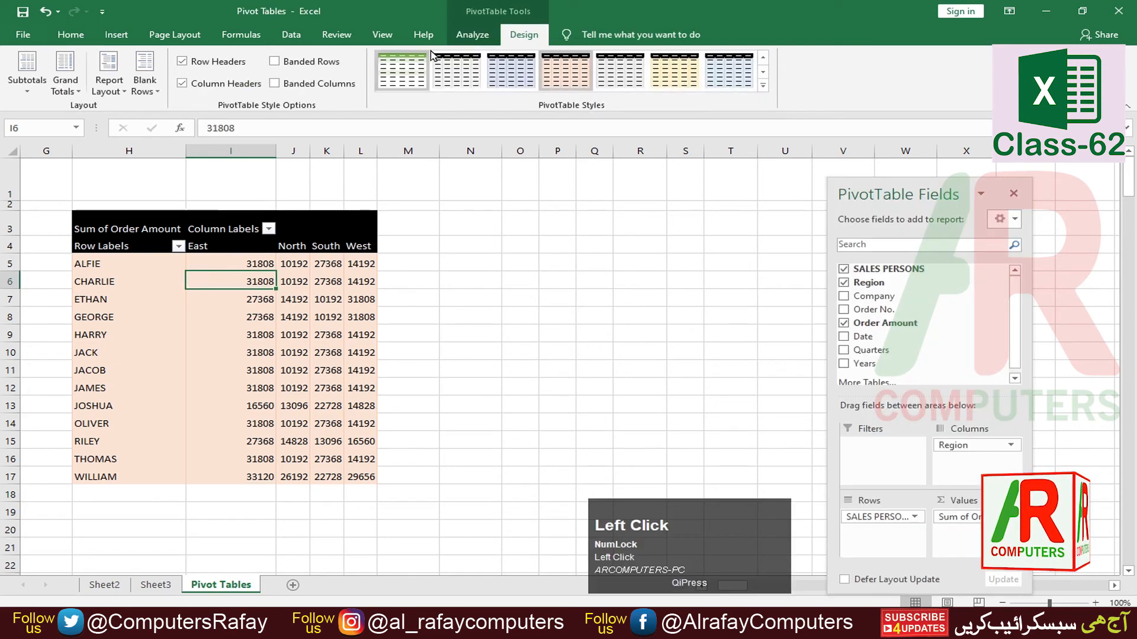
{"action": "left_click", "coordinate": [472, 34]}
{"action": "left_click", "coordinate": [526, 35]}
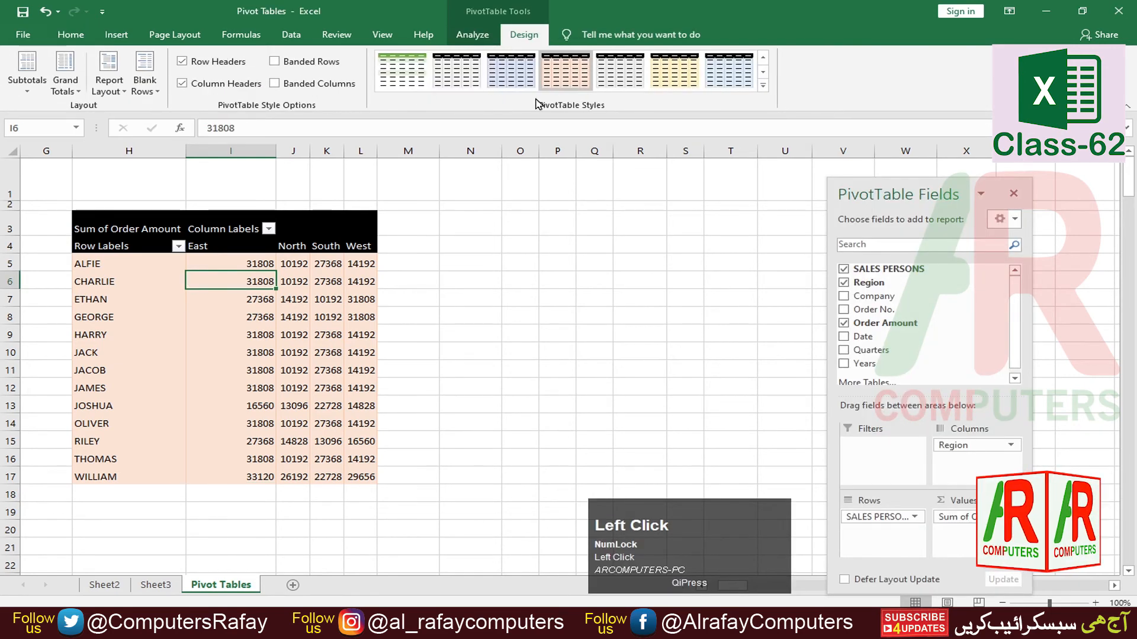
{"action": "left_click", "coordinate": [65, 86]}
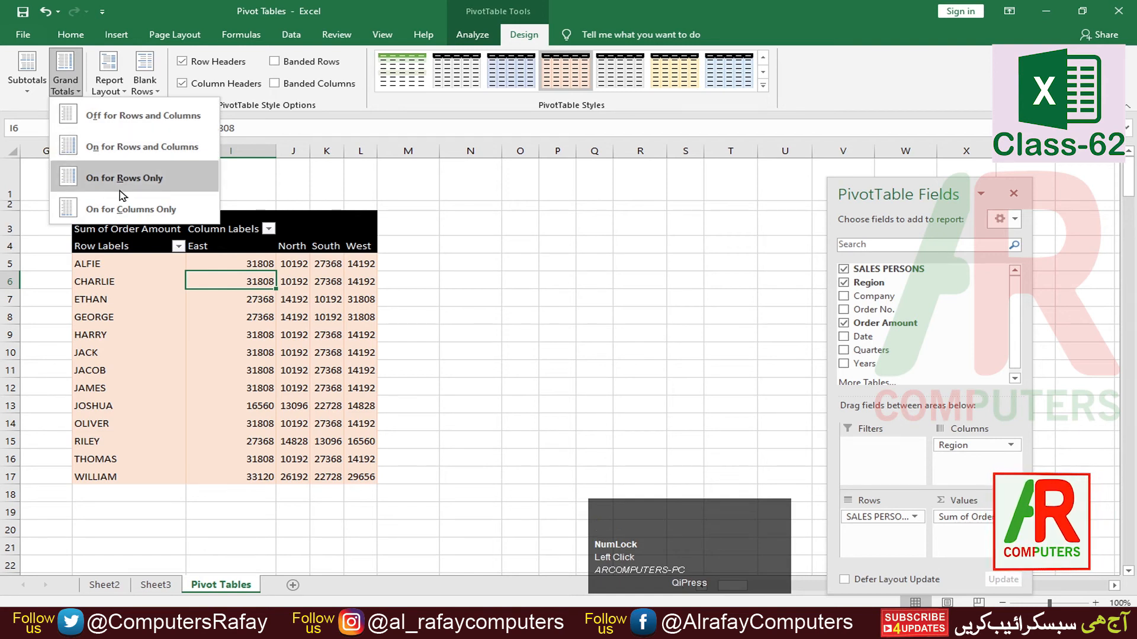
{"action": "left_click", "coordinate": [144, 180]}
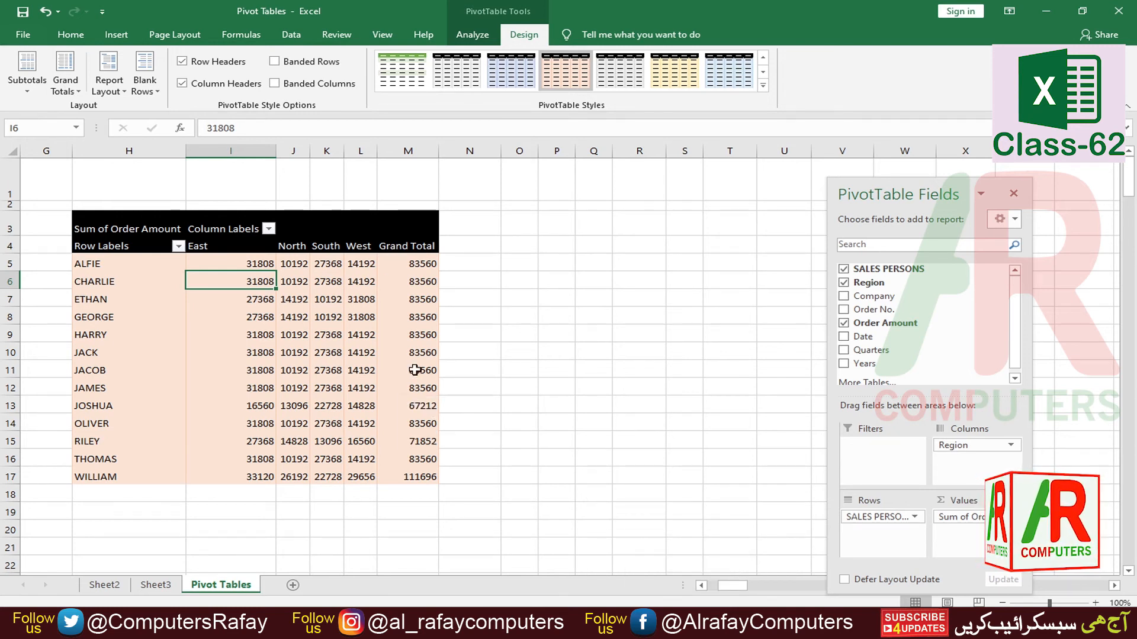
Step: Try grand totals for columns only, and turn them on for both rows and columns
{"action": "left_click", "coordinate": [362, 372]}
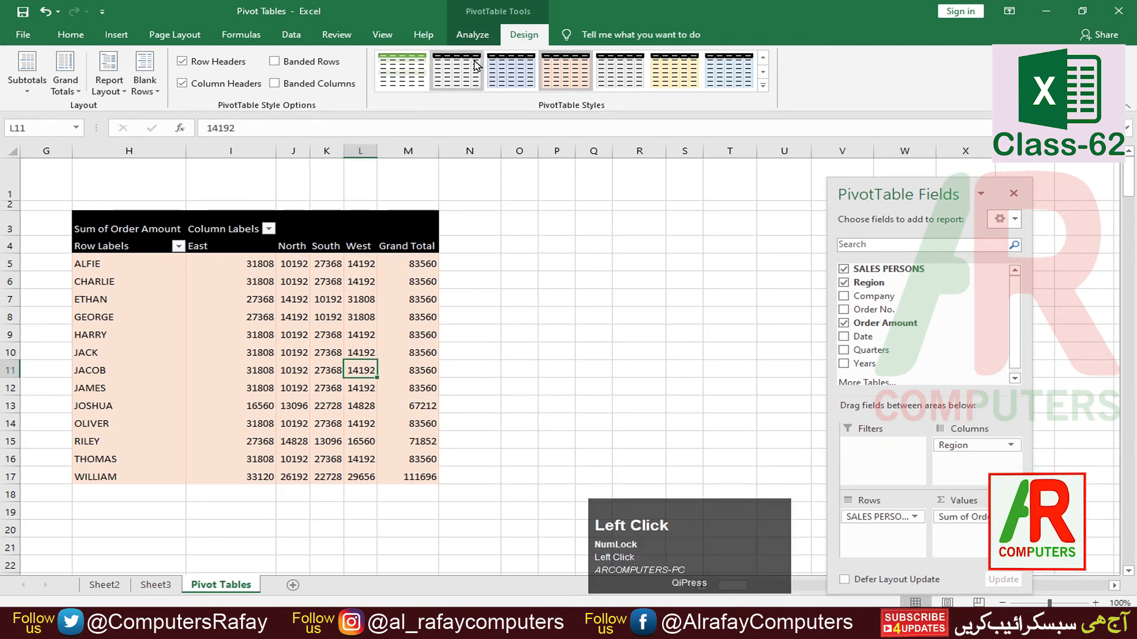
{"action": "left_click", "coordinate": [75, 95]}
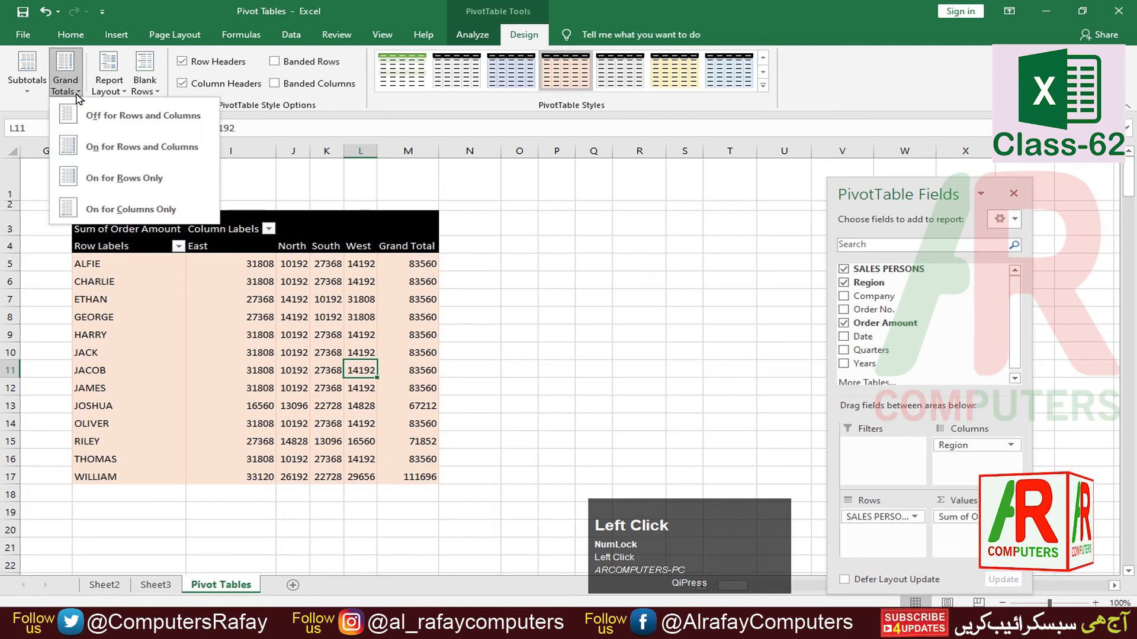
{"action": "left_click", "coordinate": [146, 214]}
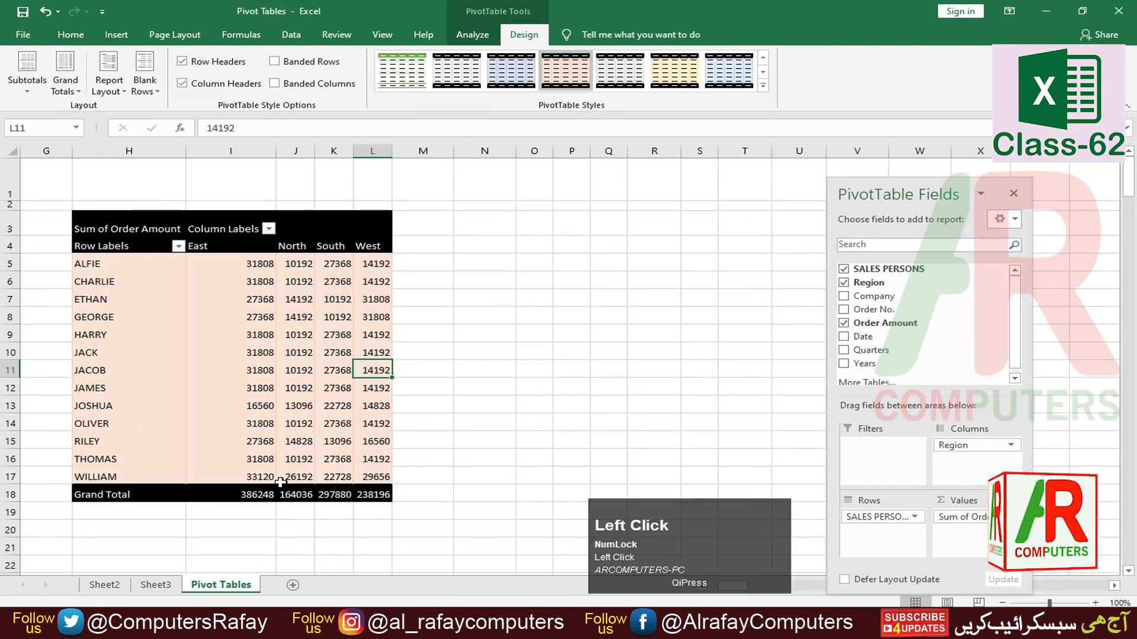
{"action": "left_click", "coordinate": [80, 92]}
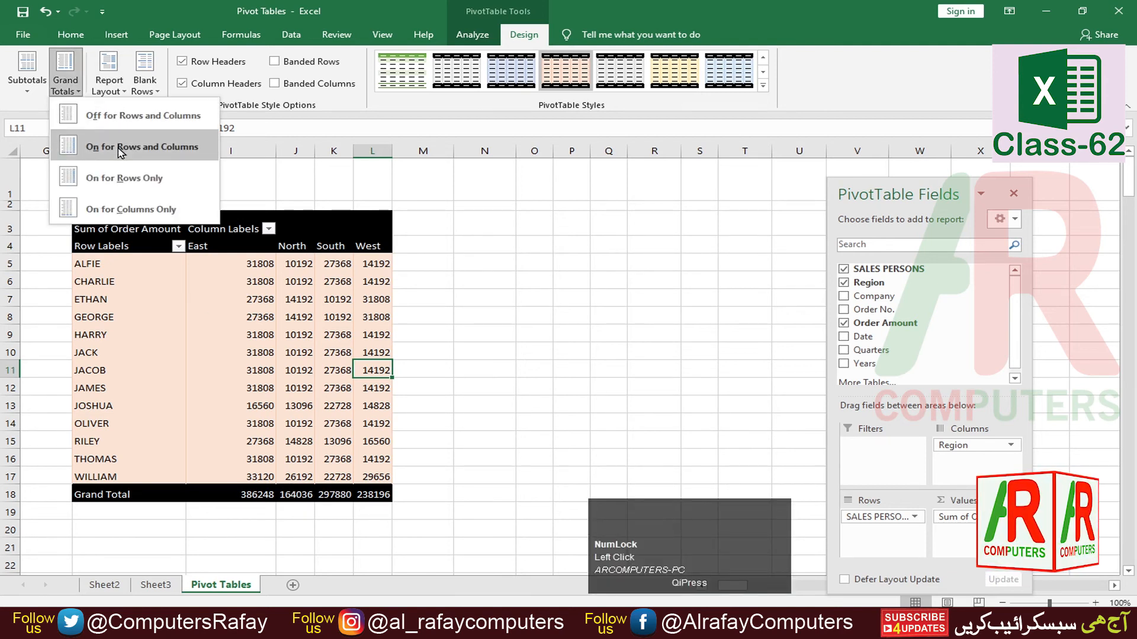
{"action": "left_click", "coordinate": [142, 146]}
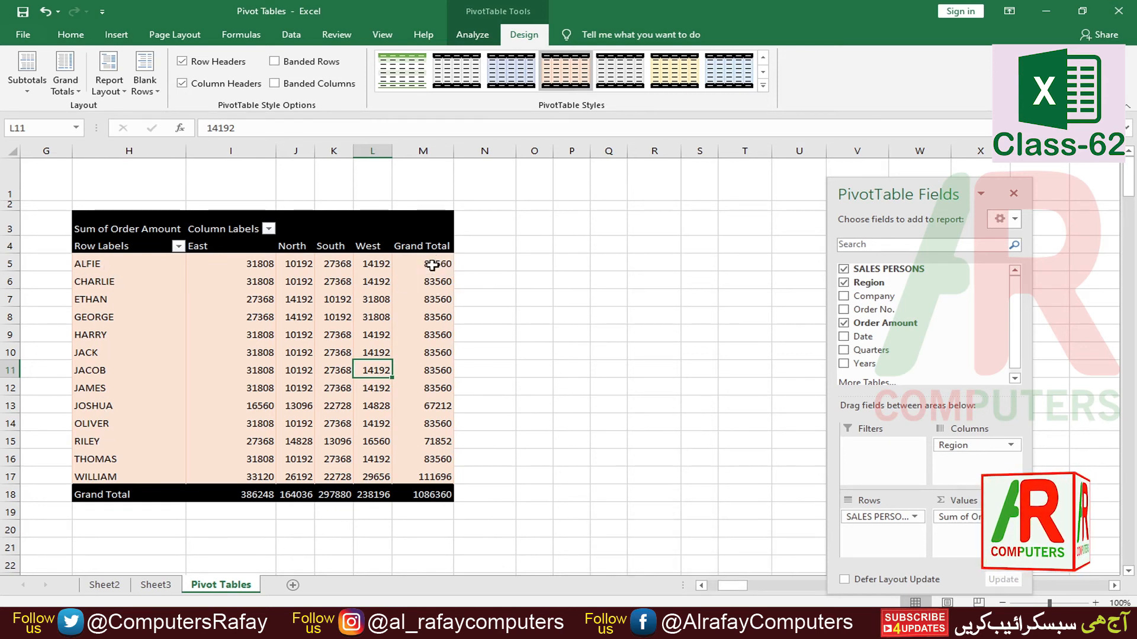
Step: Check the PivotTable's grand total column and grand total row, and reselect a cell inside the table
{"action": "left_click_drag", "start_coordinate": [431, 265], "coordinate": [437, 458]}
{"action": "left_click_drag", "start_coordinate": [121, 495], "coordinate": [444, 495]}
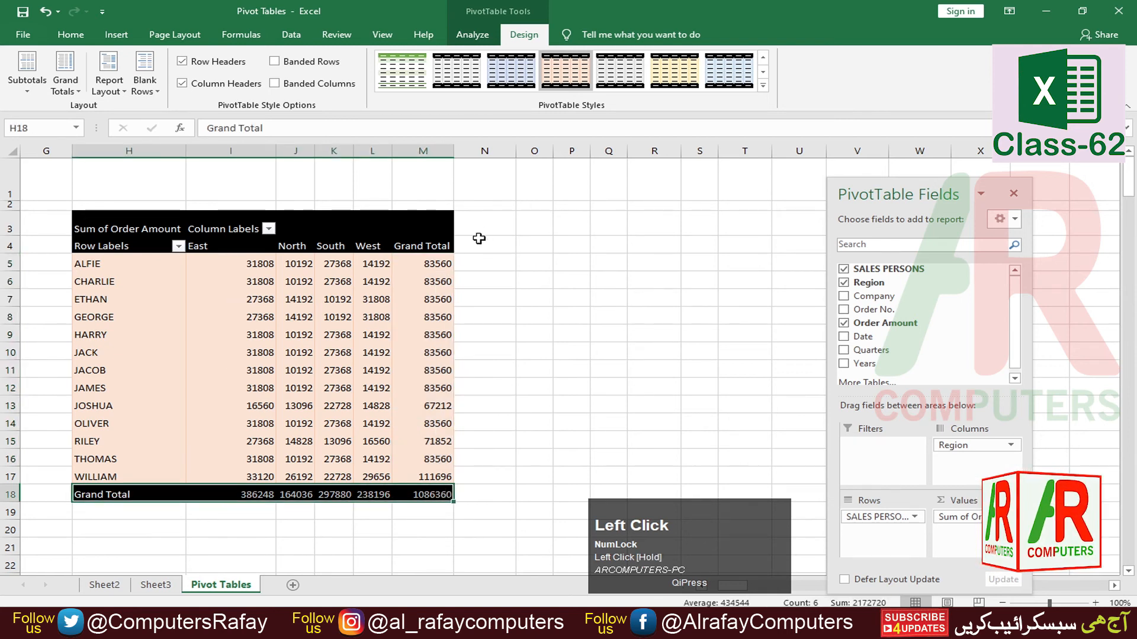
{"action": "left_click", "coordinate": [376, 386]}
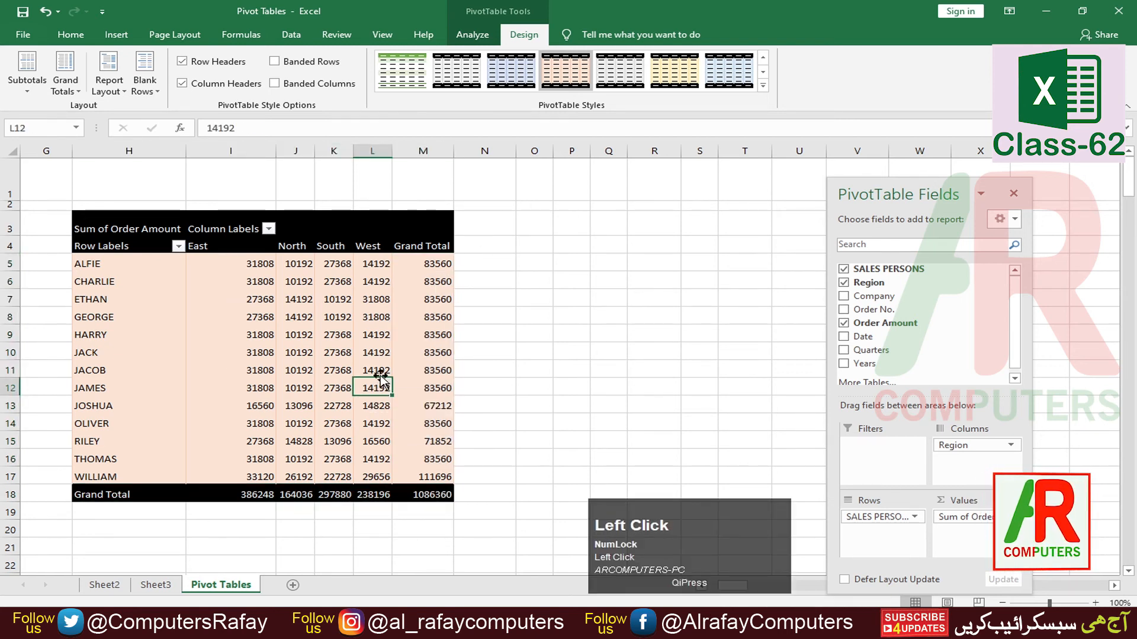
Step: Show the PivotTable report layout in outline form, and switch it to tabular form
{"action": "left_click", "coordinate": [124, 93]}
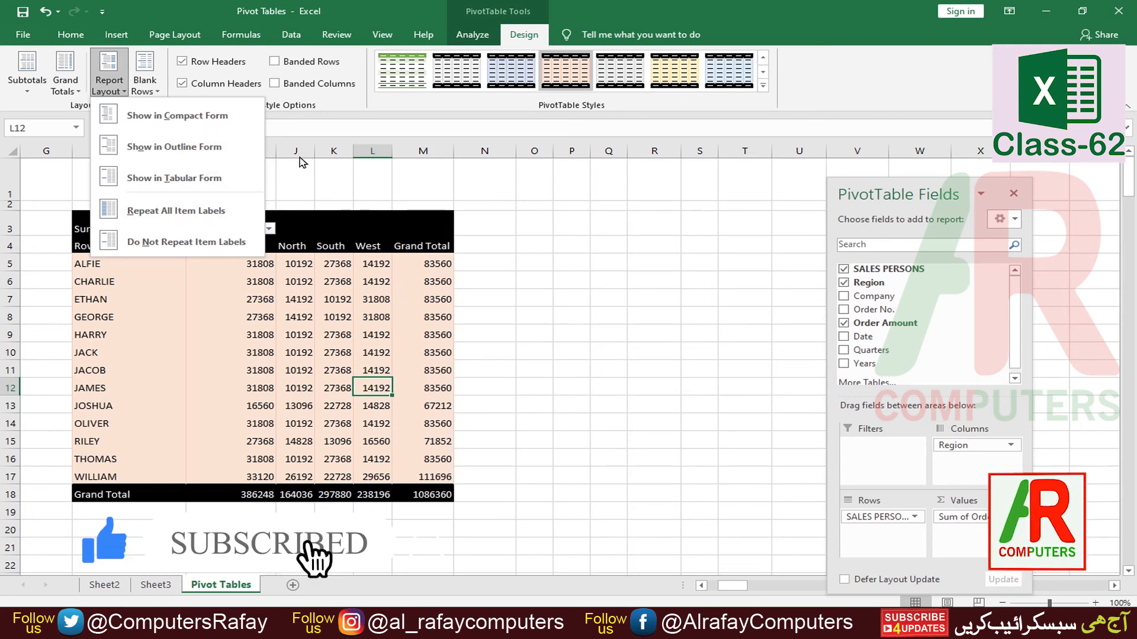
{"action": "left_click", "coordinate": [403, 554]}
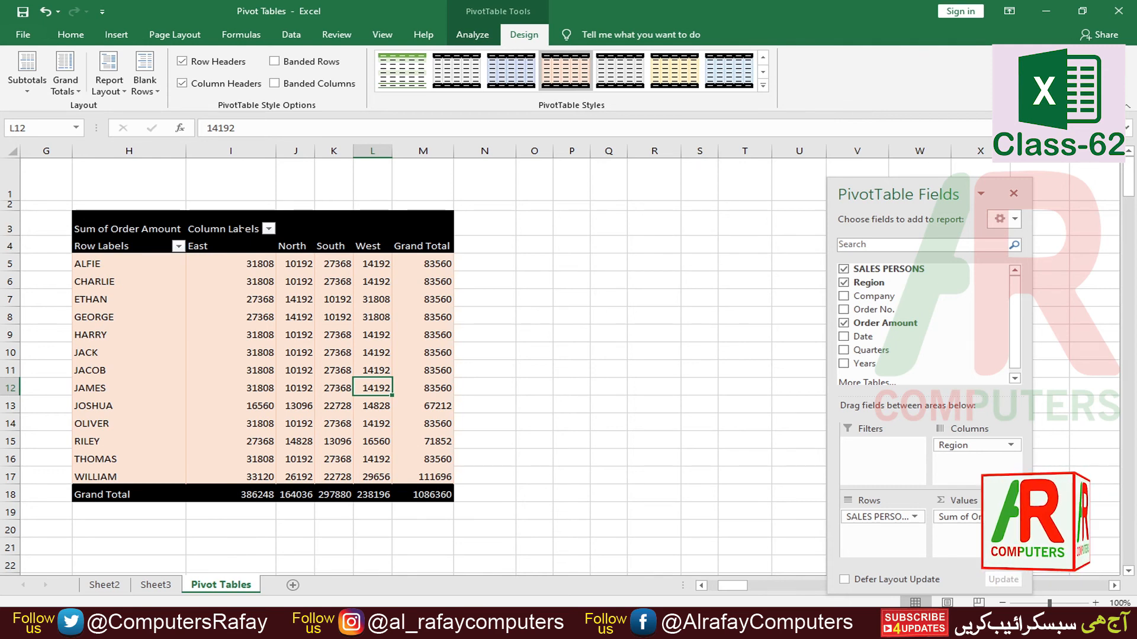
{"action": "left_click", "coordinate": [124, 93]}
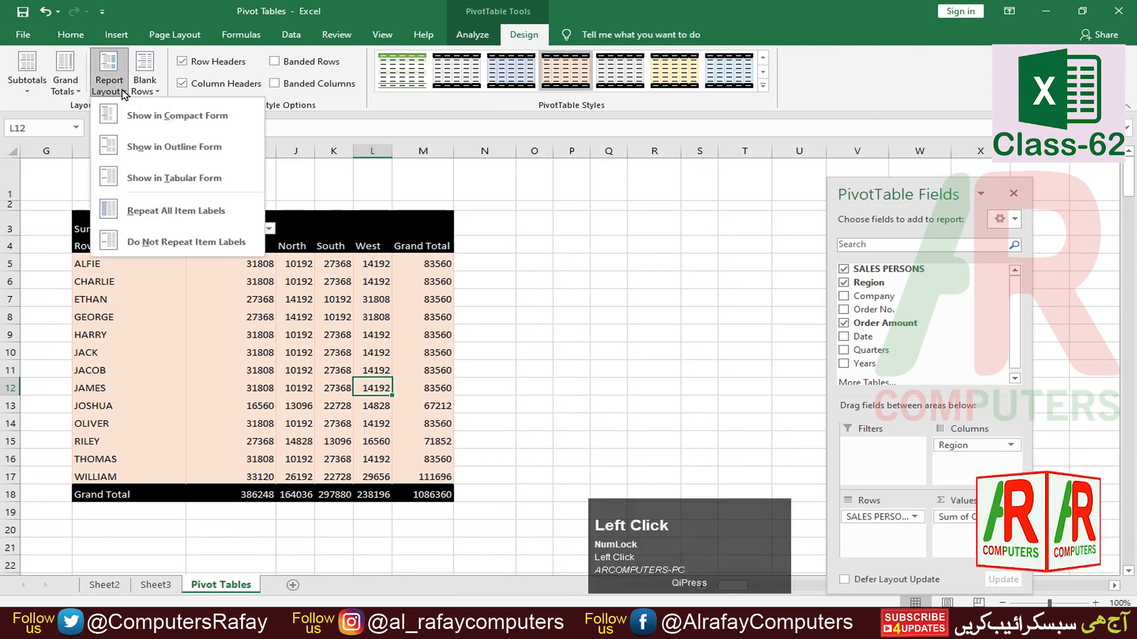
{"action": "left_click", "coordinate": [135, 155]}
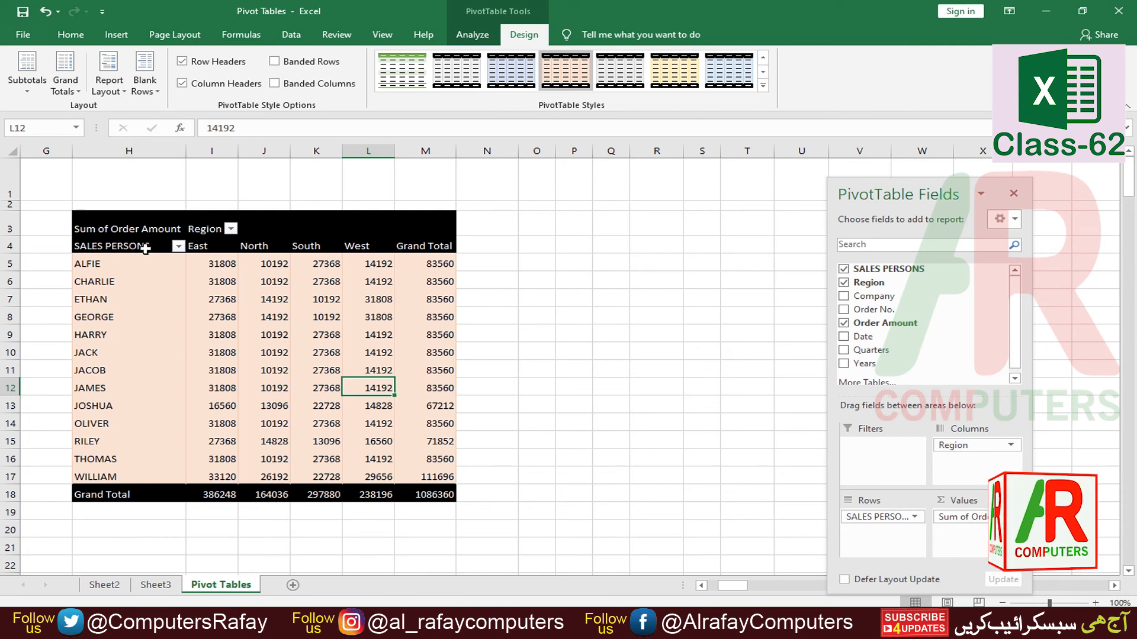
{"action": "left_click", "coordinate": [123, 96]}
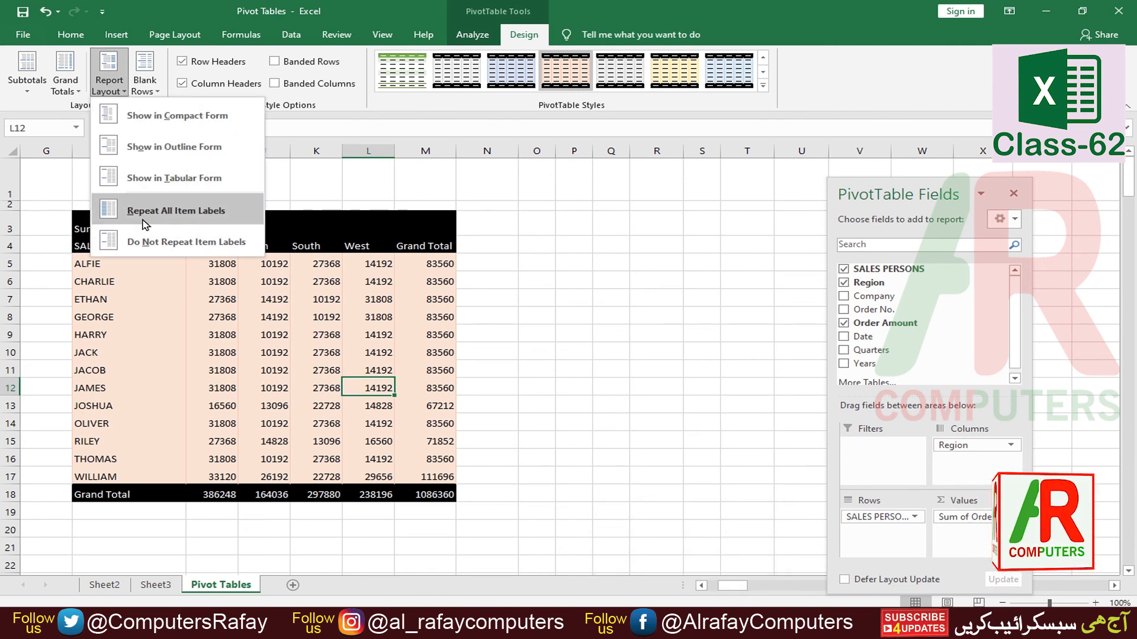
{"action": "left_click", "coordinate": [170, 188]}
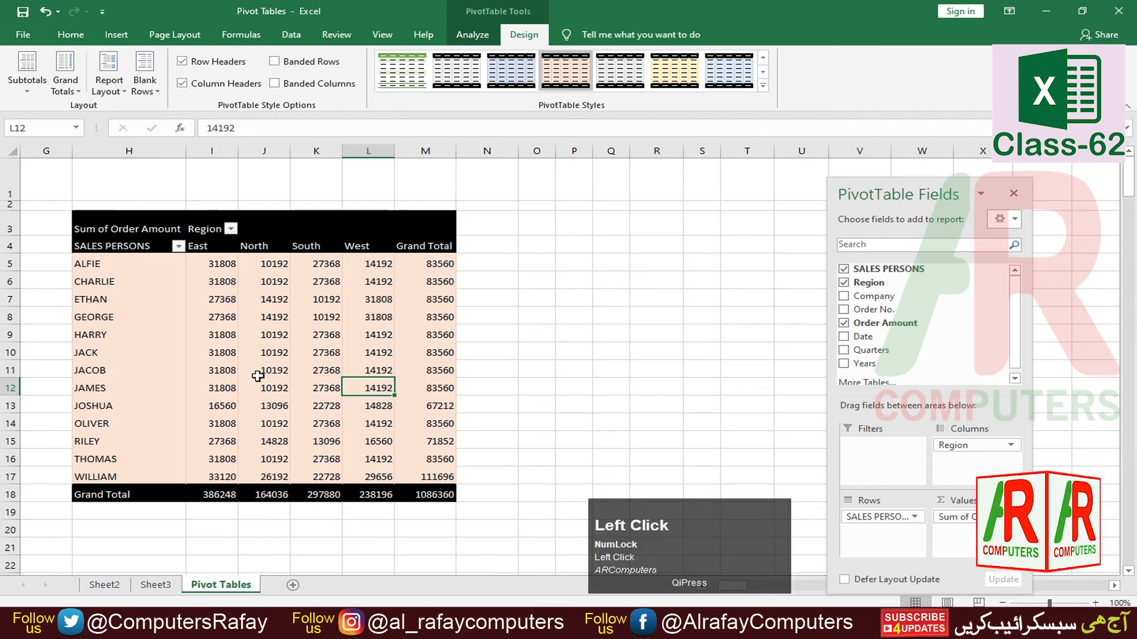
{"action": "left_click", "coordinate": [373, 334]}
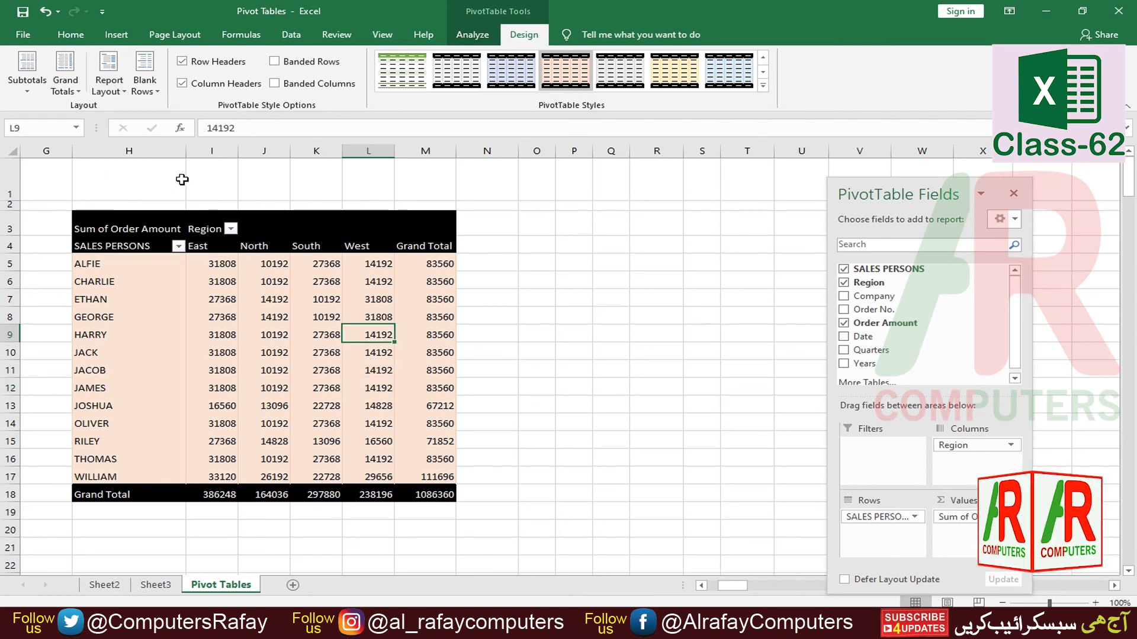
{"action": "left_click", "coordinate": [36, 97]}
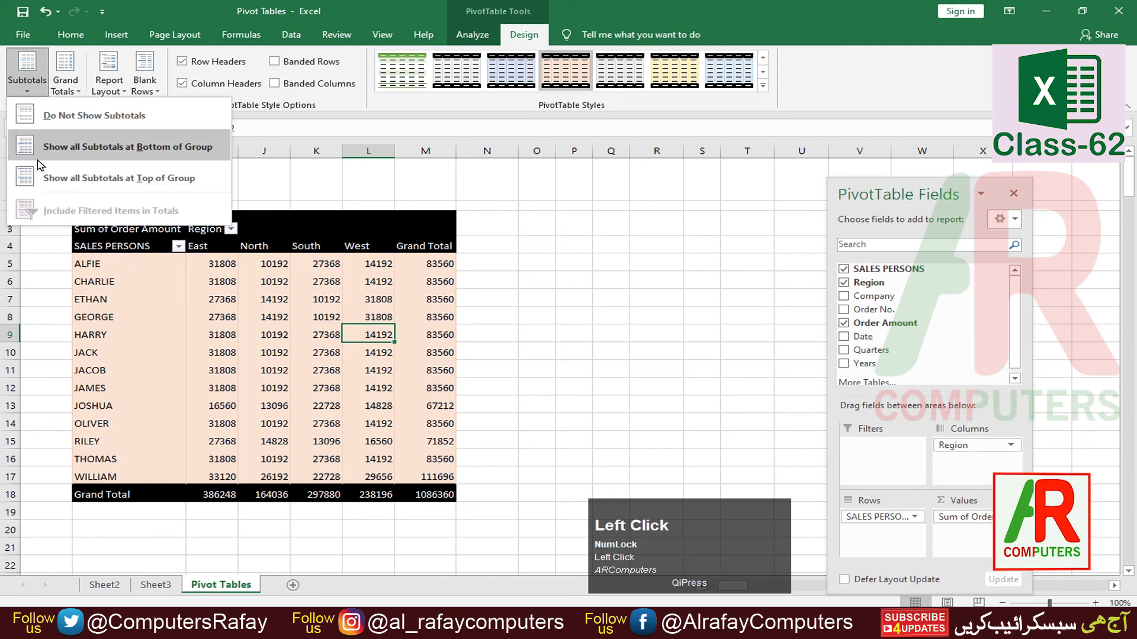
{"action": "left_click", "coordinate": [66, 86]}
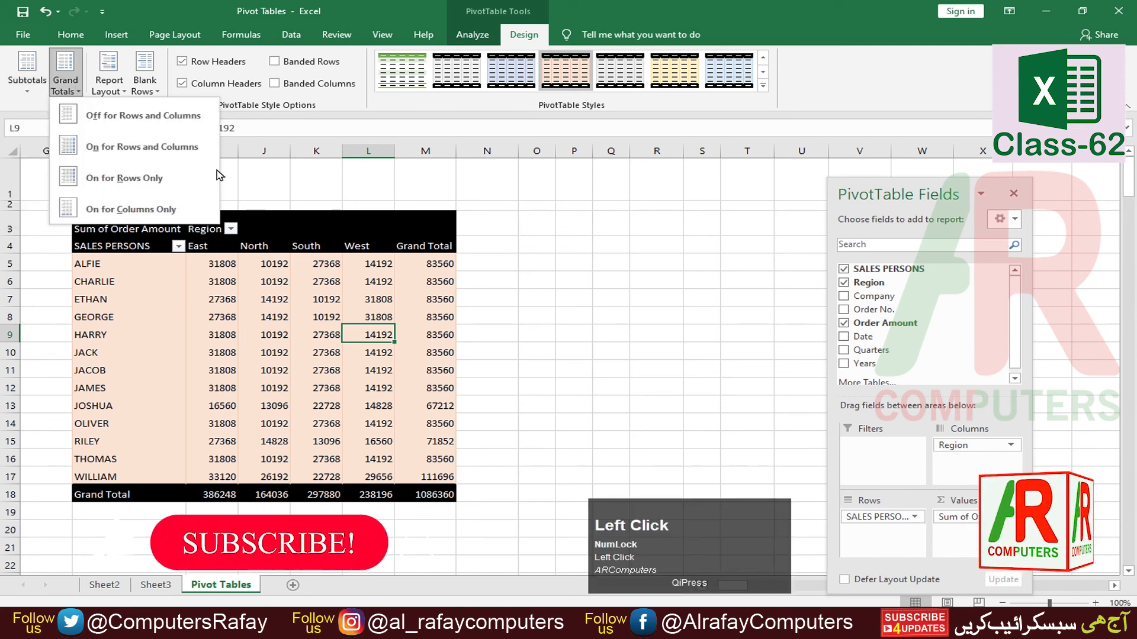
{"action": "left_click", "coordinate": [290, 175]}
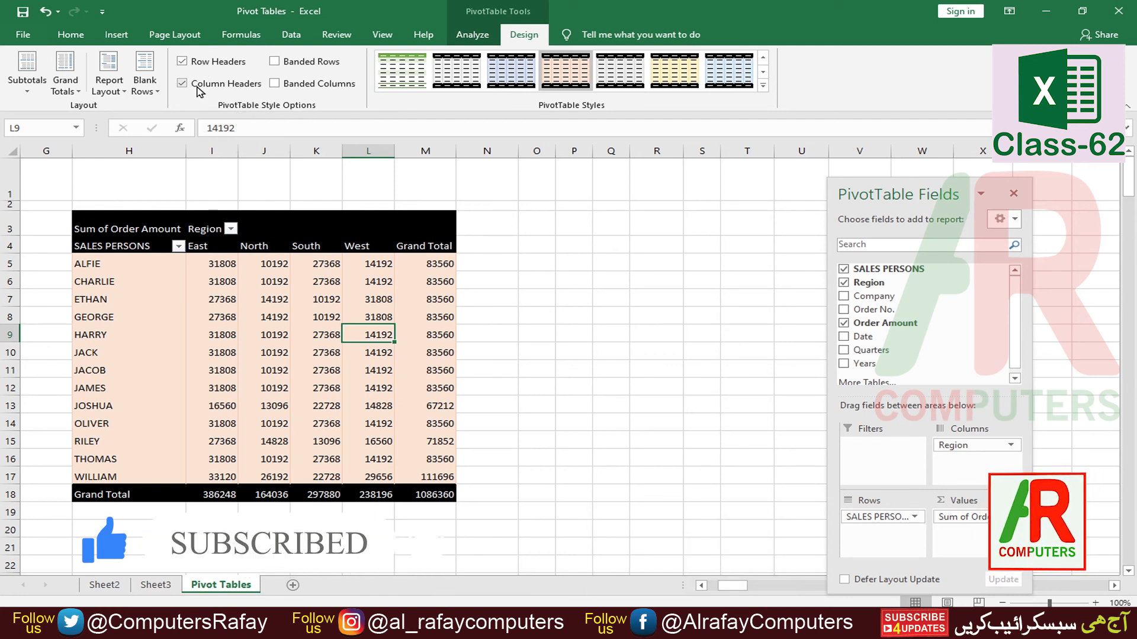
Step: Try the PivotTable without row headers and without column headers, and turn both options back on
{"action": "left_click", "coordinate": [183, 62]}
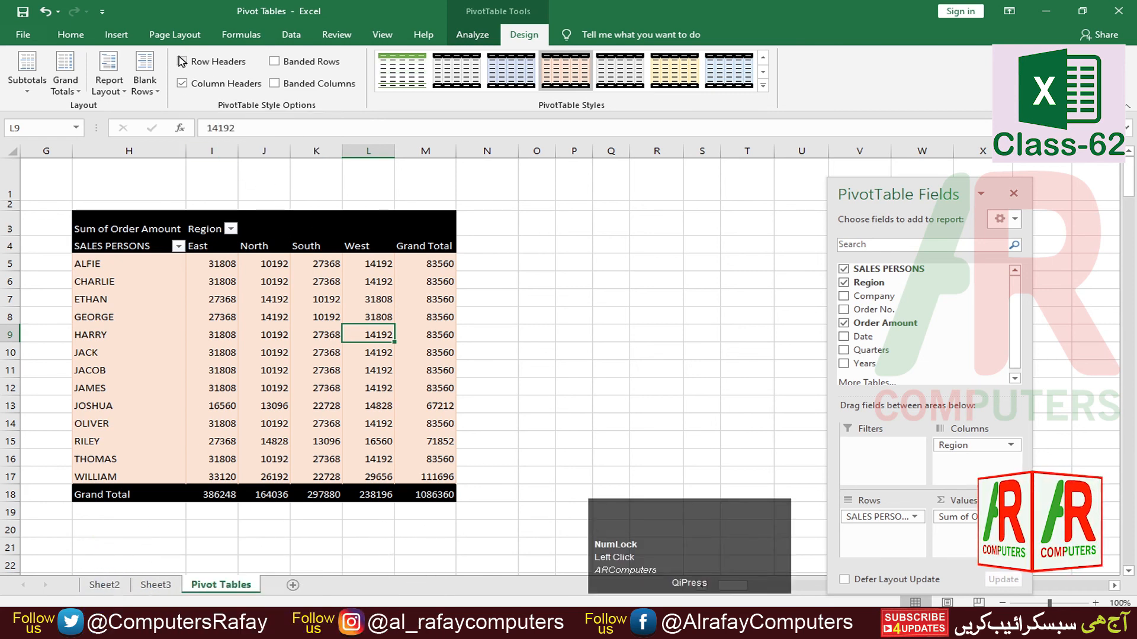
{"action": "left_click", "coordinate": [184, 64]}
{"action": "left_click", "coordinate": [182, 84]}
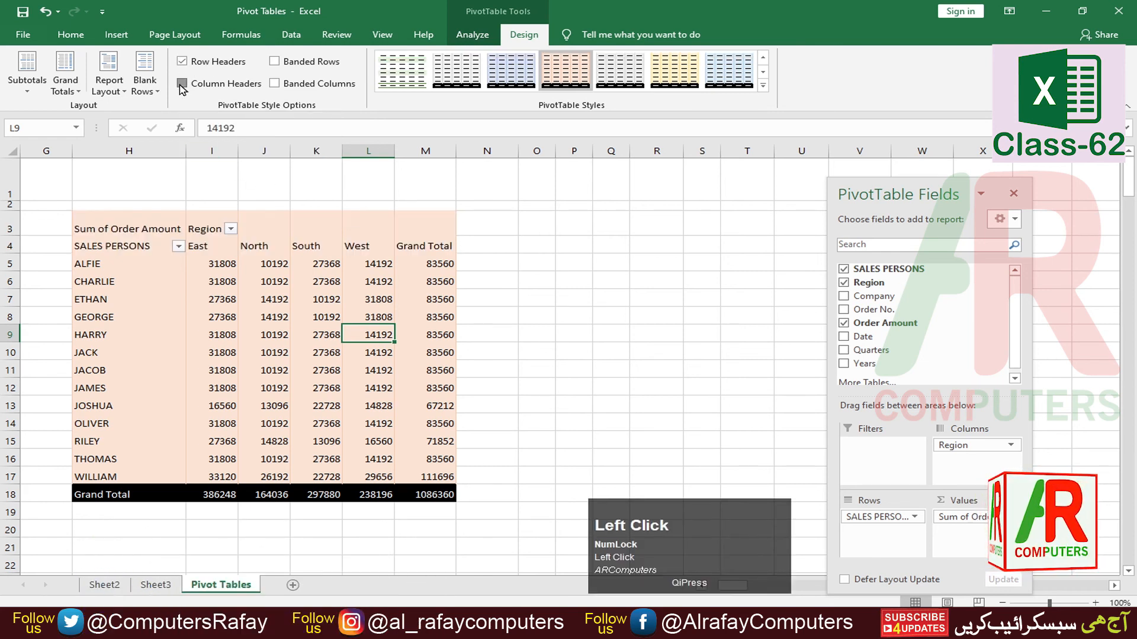
{"action": "left_click", "coordinate": [181, 84]}
{"action": "left_click", "coordinate": [182, 84]}
{"action": "left_click", "coordinate": [182, 84]}
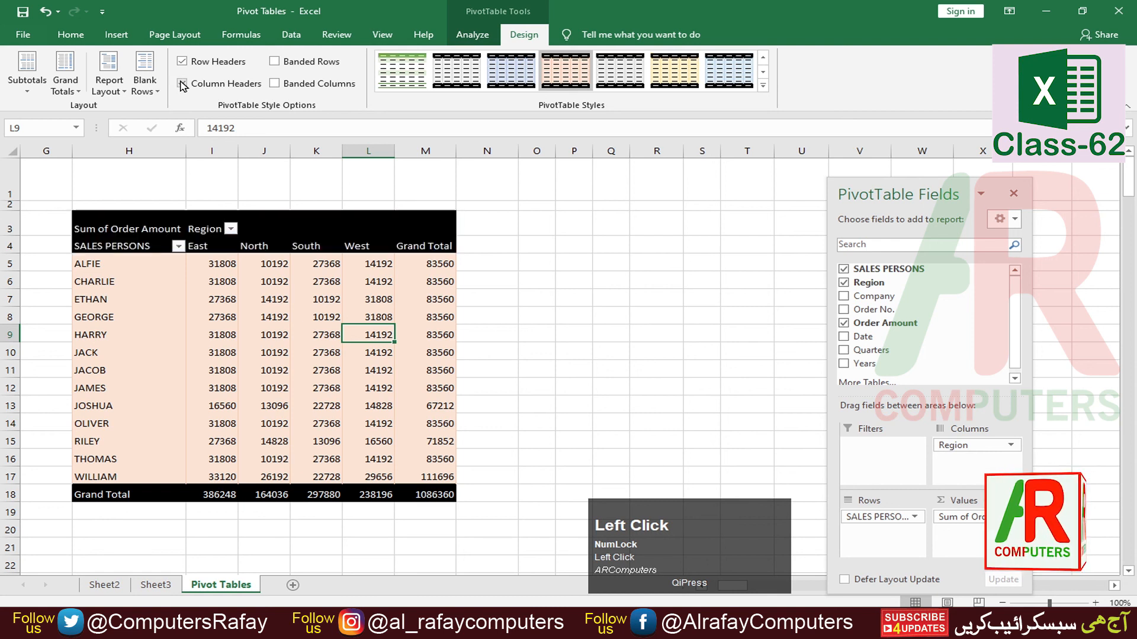
{"action": "left_click", "coordinate": [181, 63]}
{"action": "left_click", "coordinate": [181, 63]}
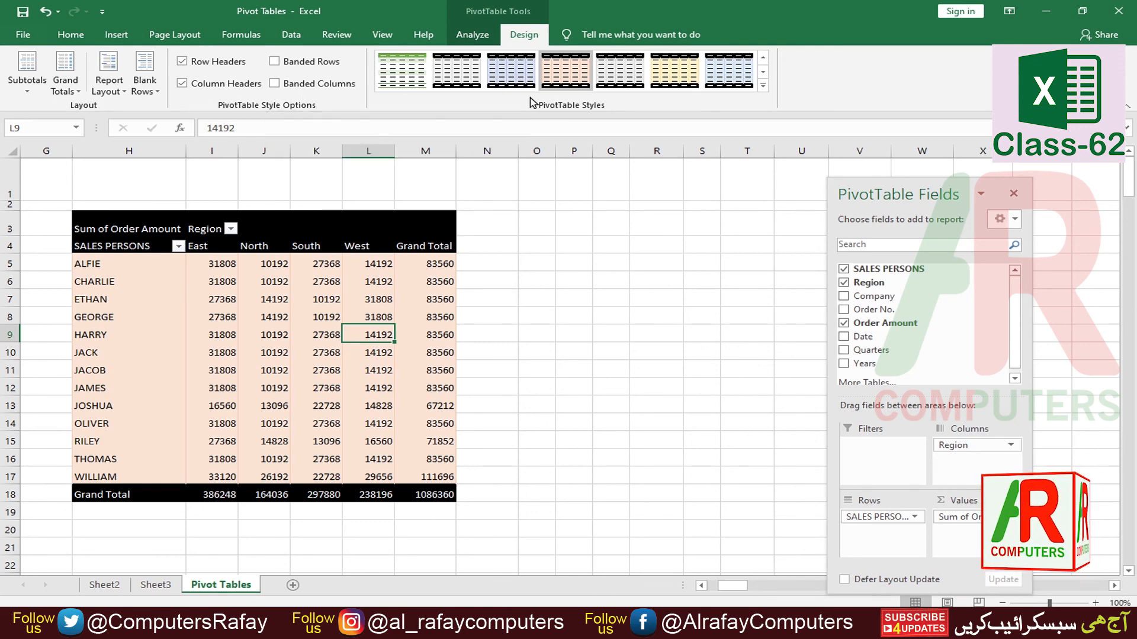
Step: Try the light PivotTable style with blue text and borders, and toggle banded rows on and off to compare
{"action": "left_click", "coordinate": [763, 86]}
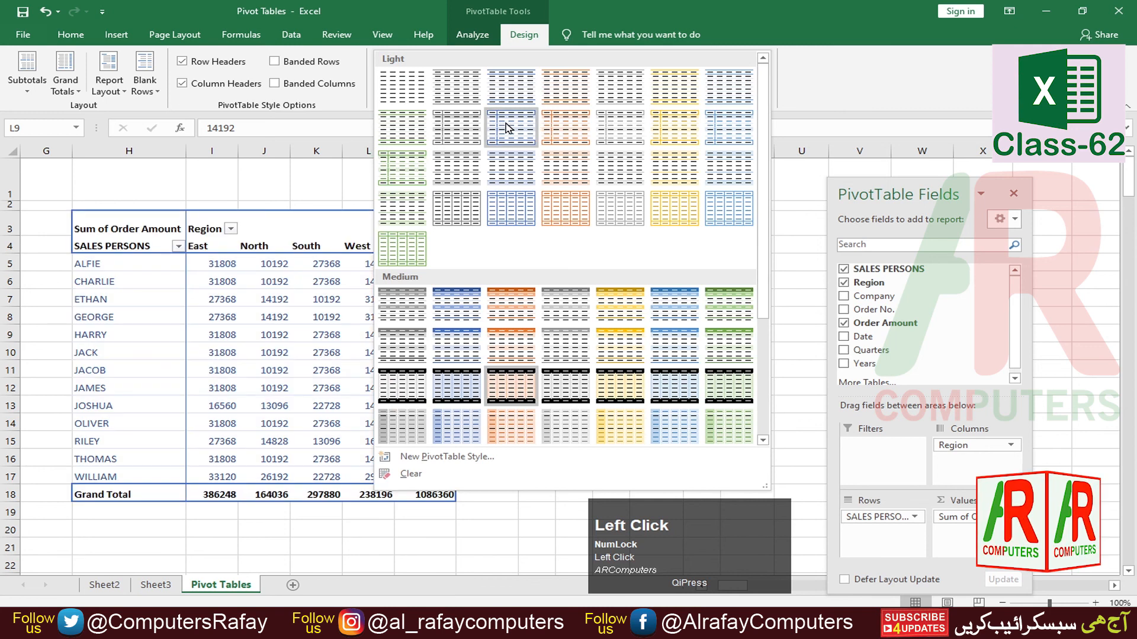
{"action": "left_click", "coordinate": [507, 127]}
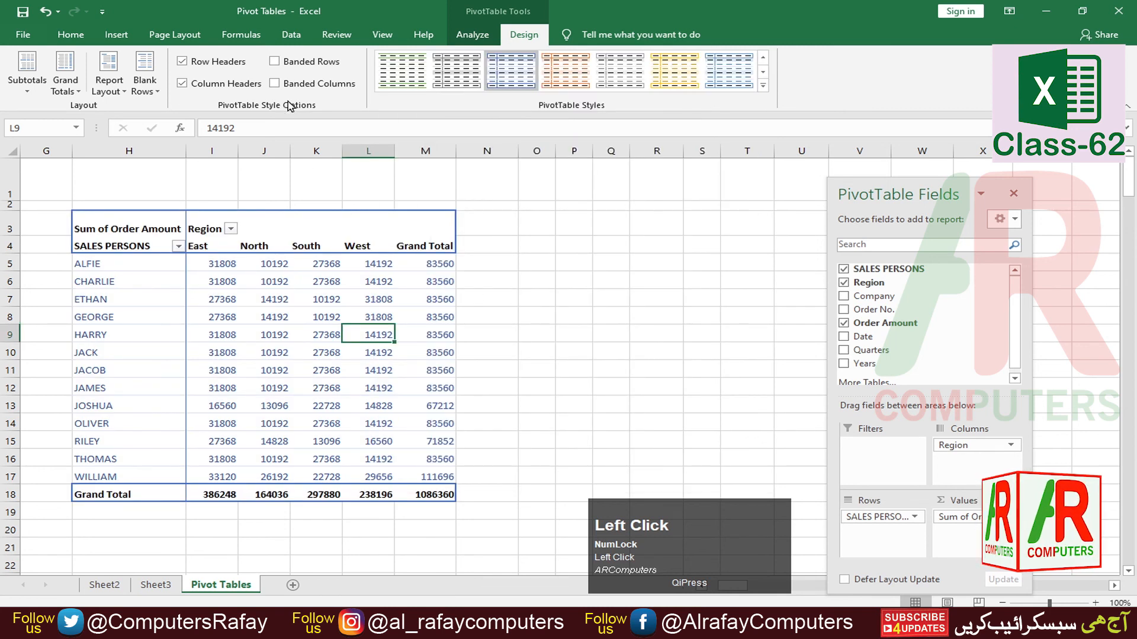
{"action": "left_click", "coordinate": [274, 61]}
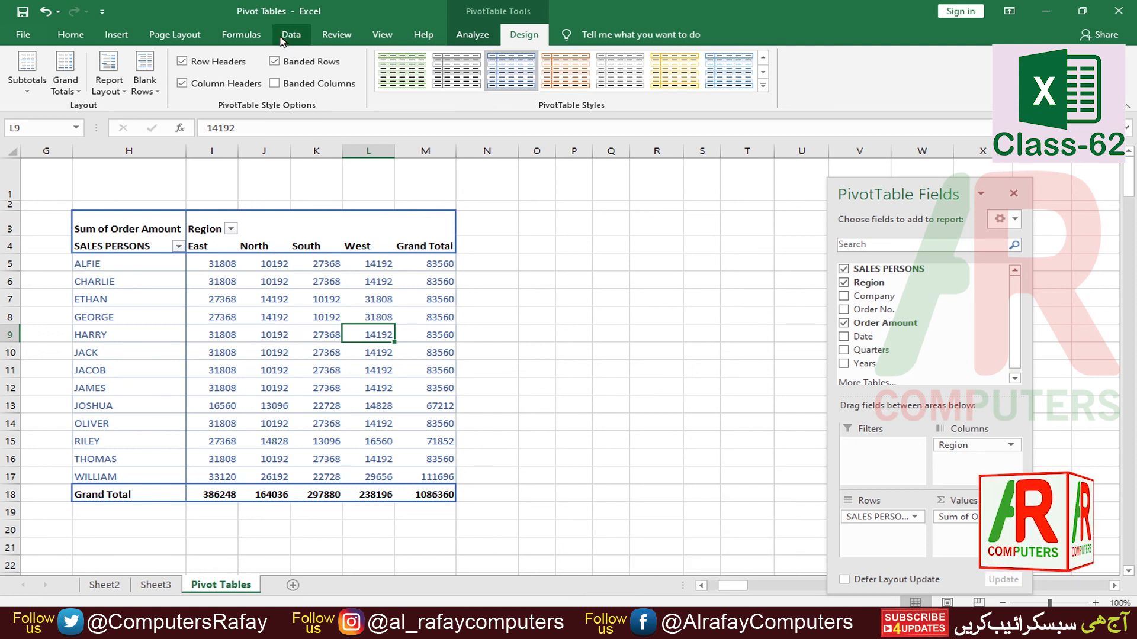
{"action": "left_click", "coordinate": [275, 63]}
{"action": "left_click", "coordinate": [274, 63]}
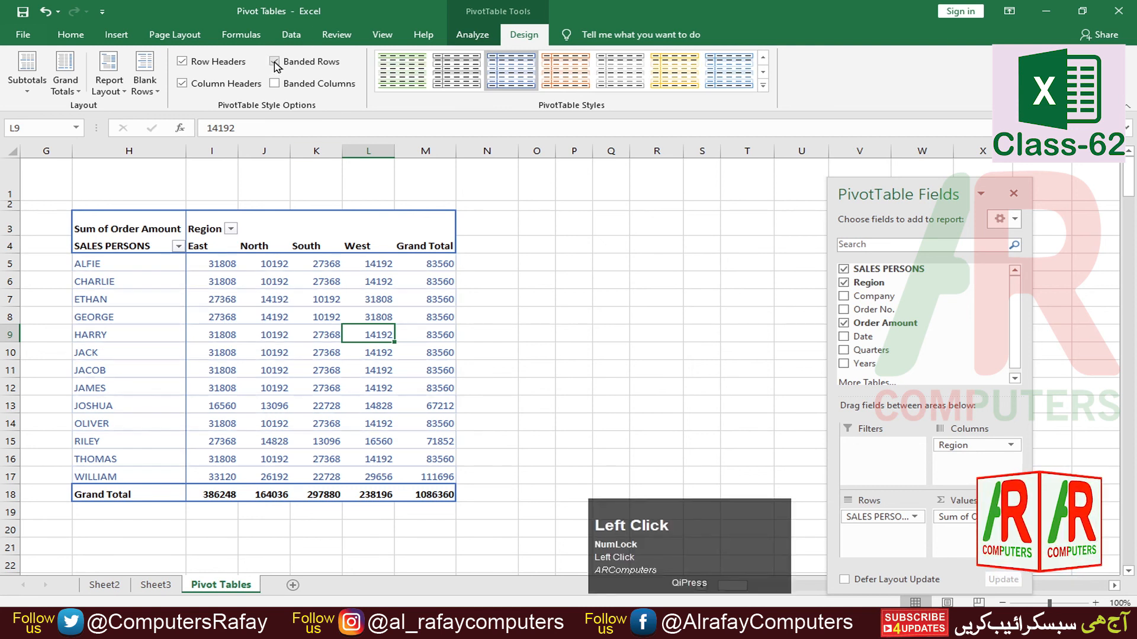
{"action": "left_click", "coordinate": [274, 63]}
{"action": "left_click", "coordinate": [274, 63]}
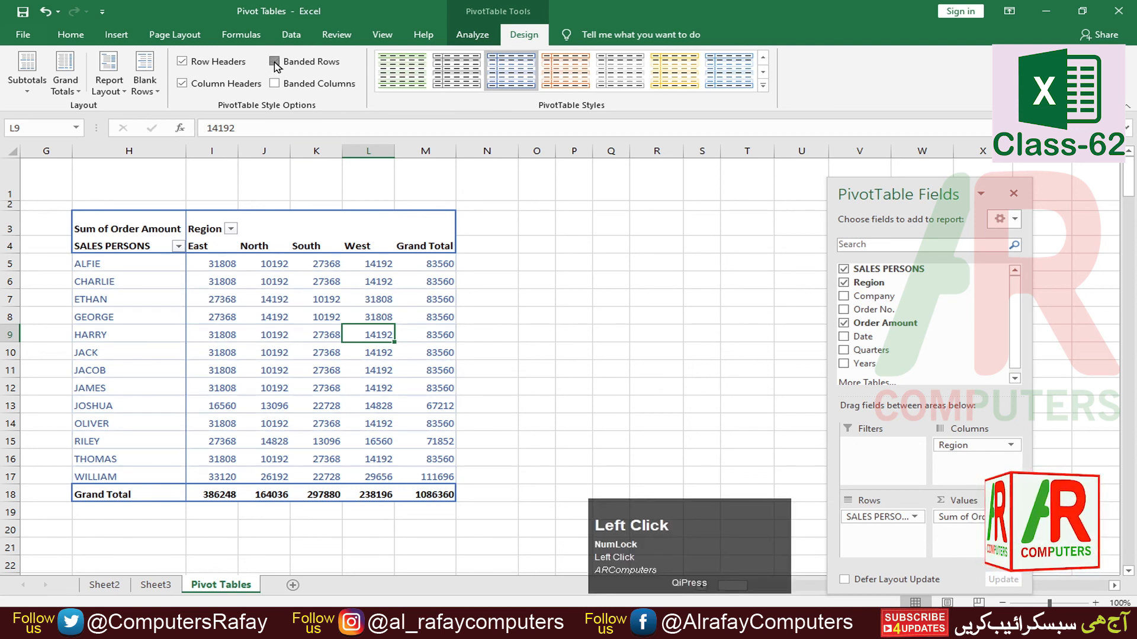
{"action": "left_click", "coordinate": [275, 62]}
Step: Apply the medium PivotTable style with black header and total rows and a light orange body, and turn on banded rows
{"action": "left_click", "coordinate": [763, 85]}
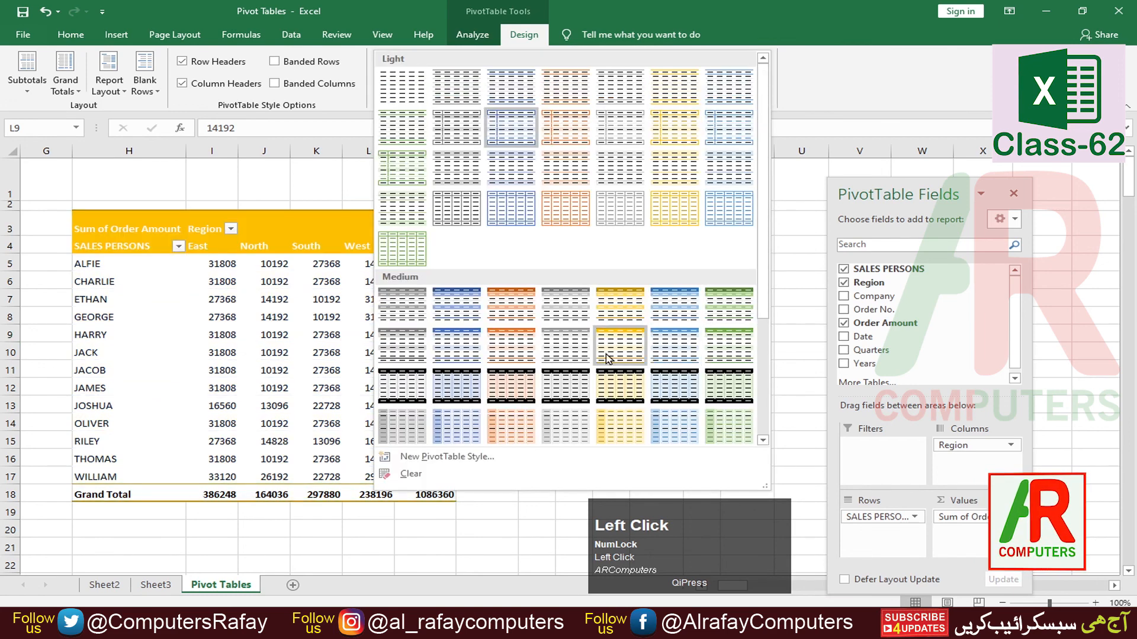
{"action": "left_click", "coordinate": [511, 385]}
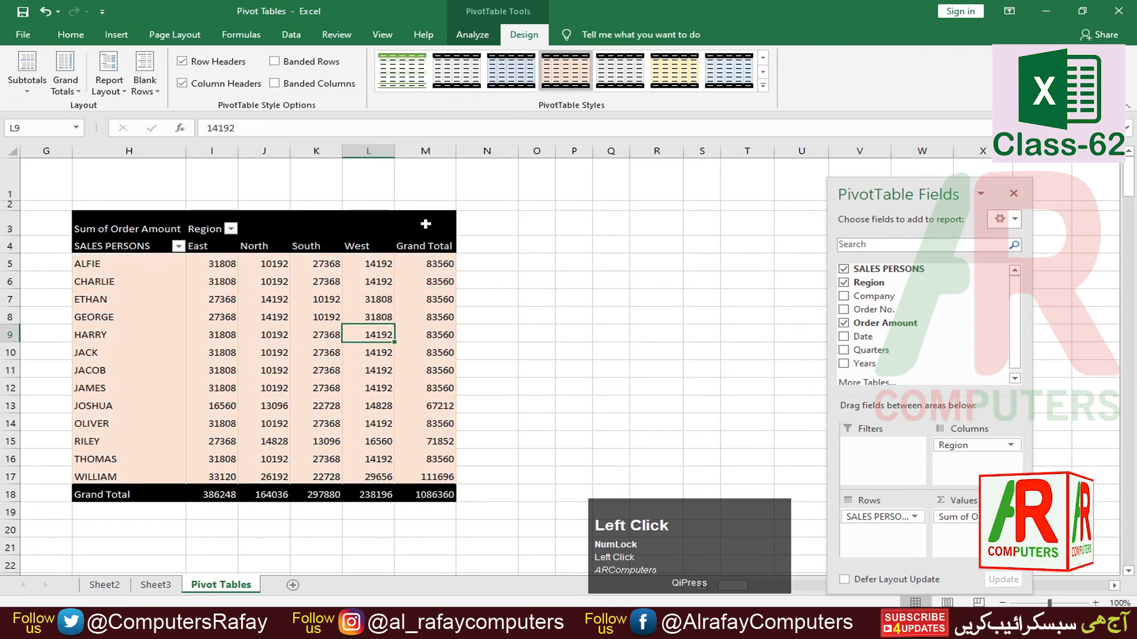
{"action": "left_click", "coordinate": [275, 62]}
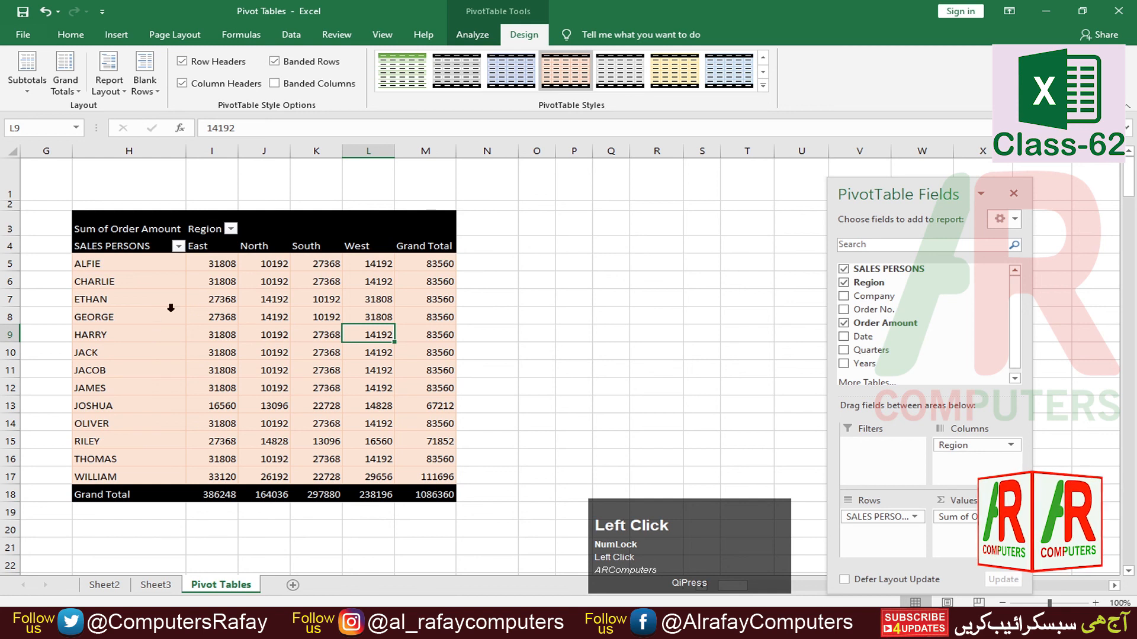